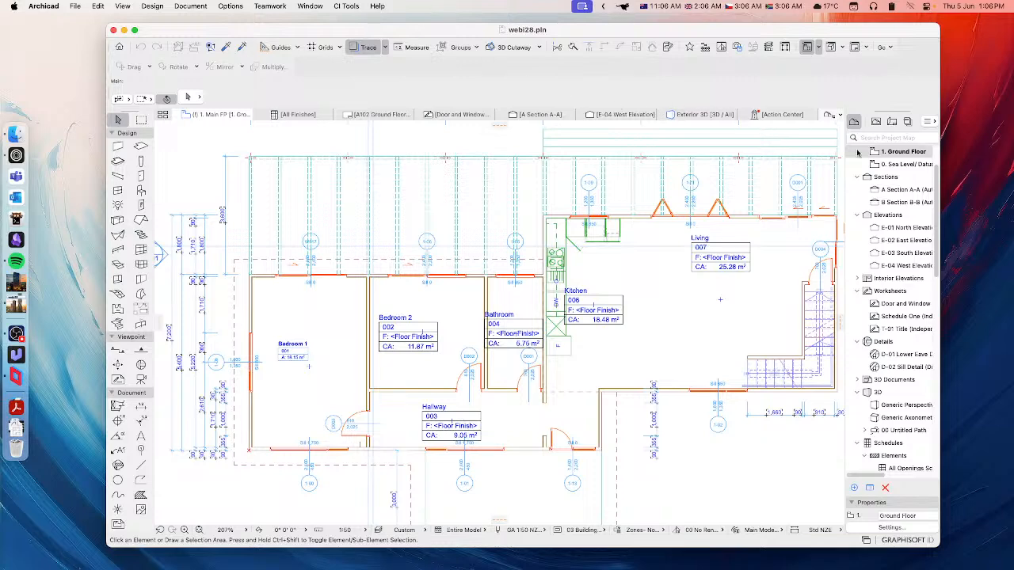
pyautogui.click(980, 172)
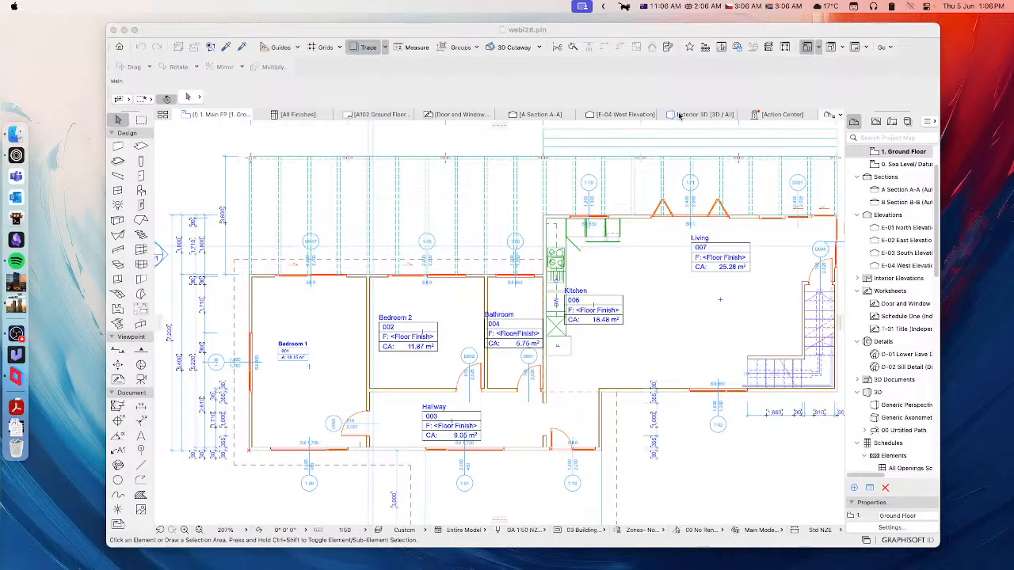
pyautogui.click(467, 36)
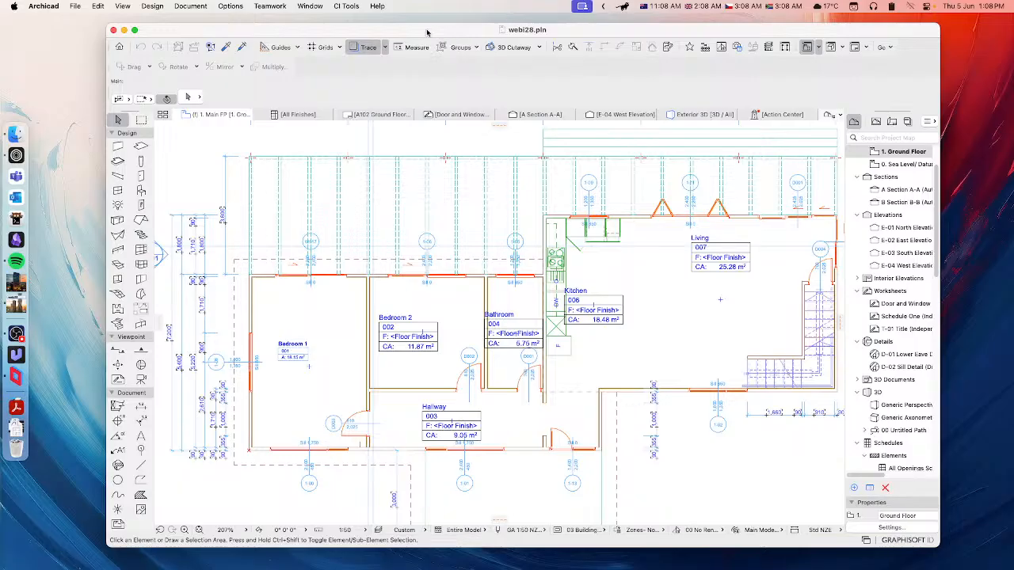
pyautogui.click(377, 6)
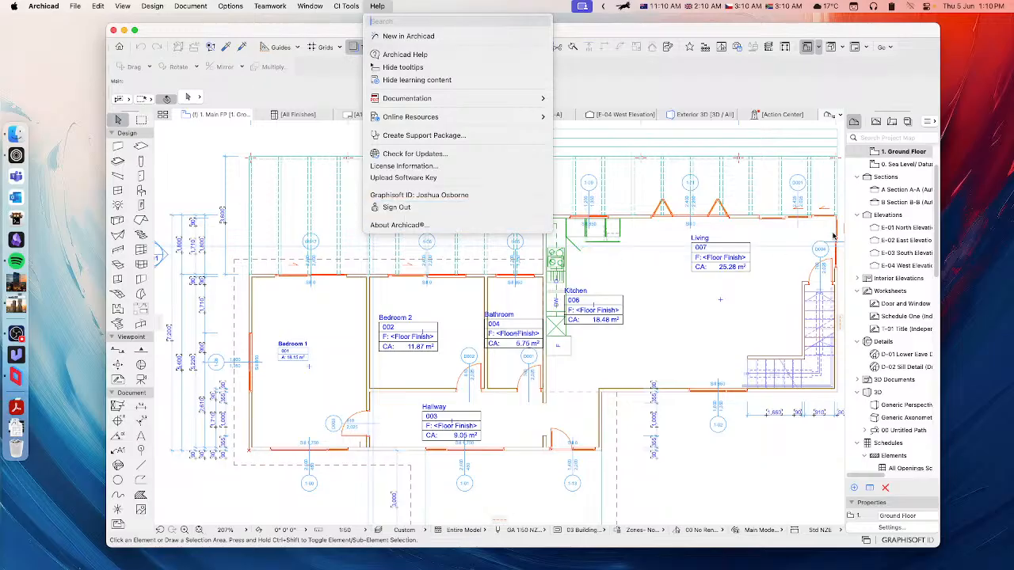
pyautogui.click(962, 230)
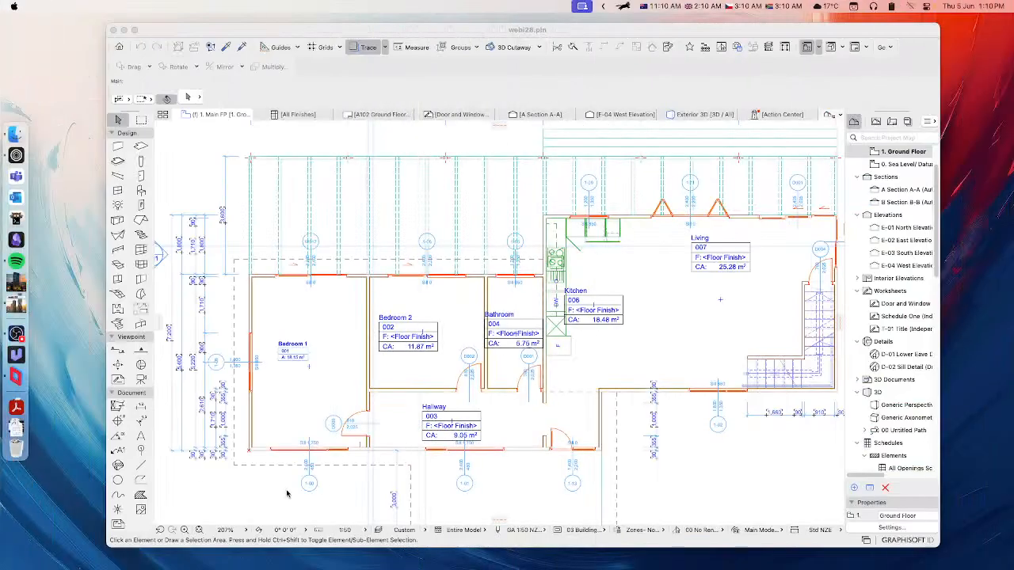
pyautogui.click(267, 489)
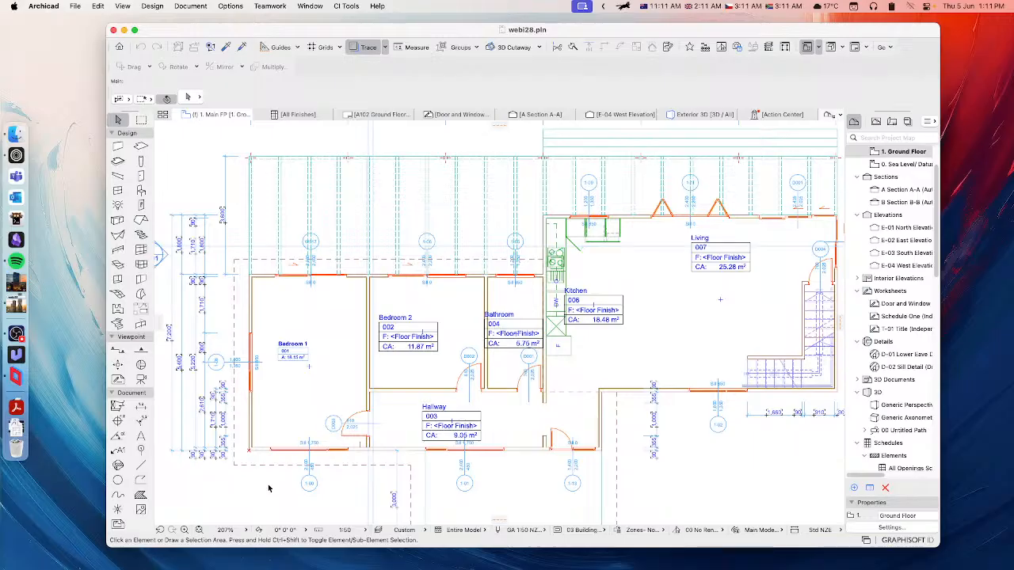
pyautogui.scroll(-1, 314, 414)
pyautogui.scroll(-1, 313, 414)
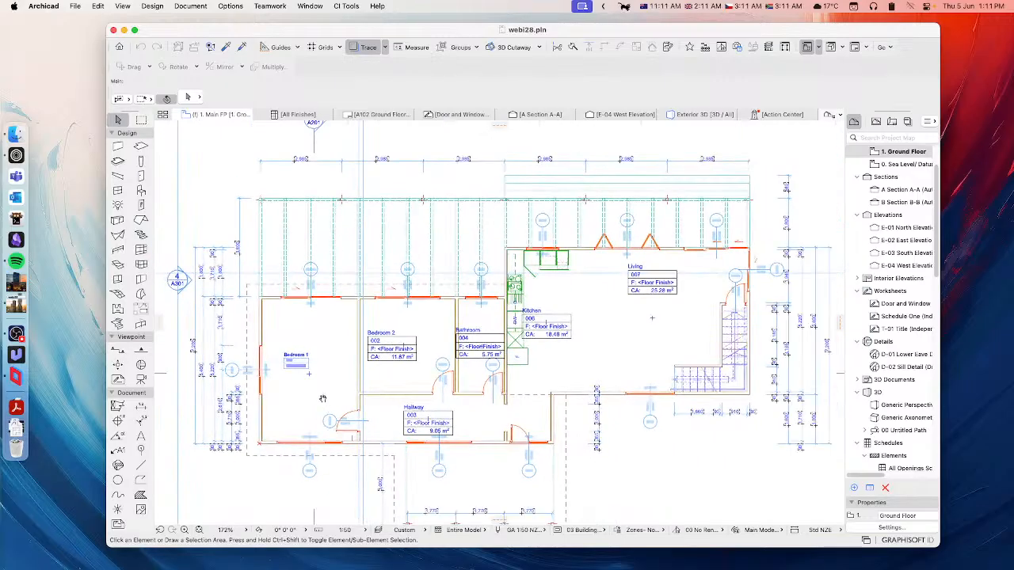
# Open the Exterior 3D view and select the window in the lower storey's end wall beside the deck.
pyautogui.click(687, 115)
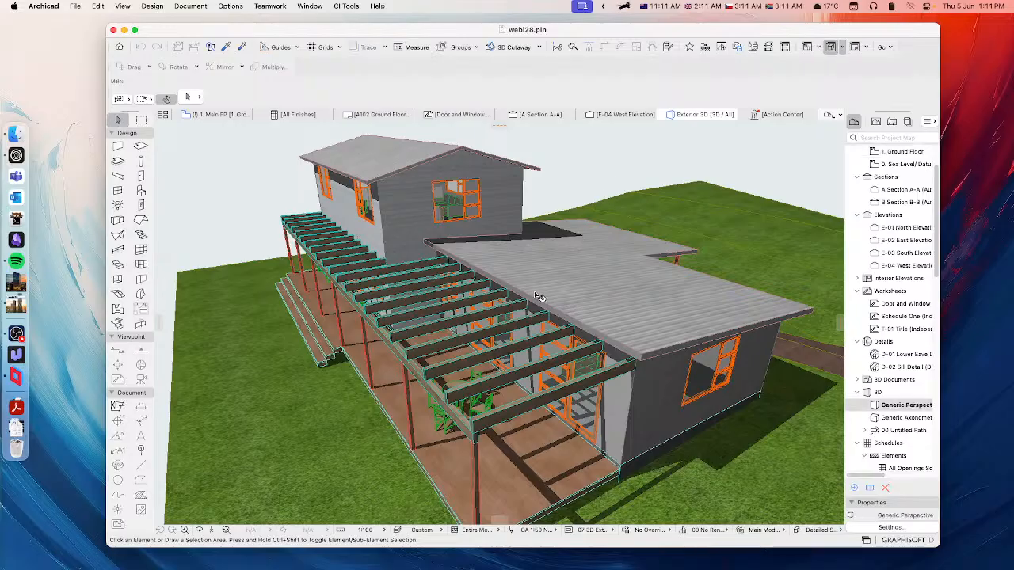
pyautogui.keyDown('shift'); pyautogui.moveTo(580, 302); pyautogui.dragTo(482, 299, button='middle'); pyautogui.keyUp('shift')
pyautogui.scroll(2, 455, 306)
pyautogui.click(601, 378)
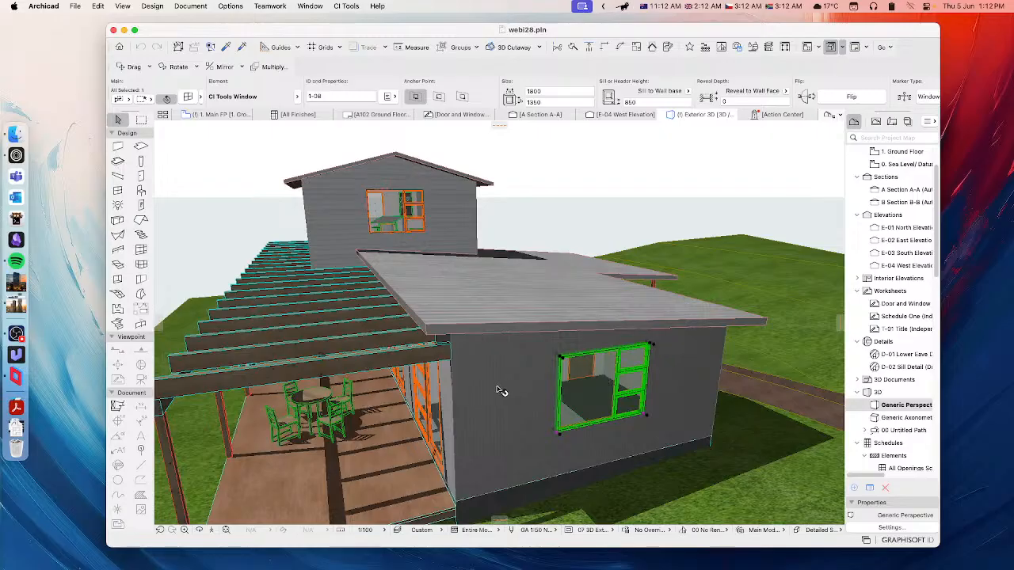
pyautogui.keyDown('shift'); pyautogui.moveTo(486, 385); pyautogui.dragTo(551, 377, button='middle'); pyautogui.keyUp('shift')
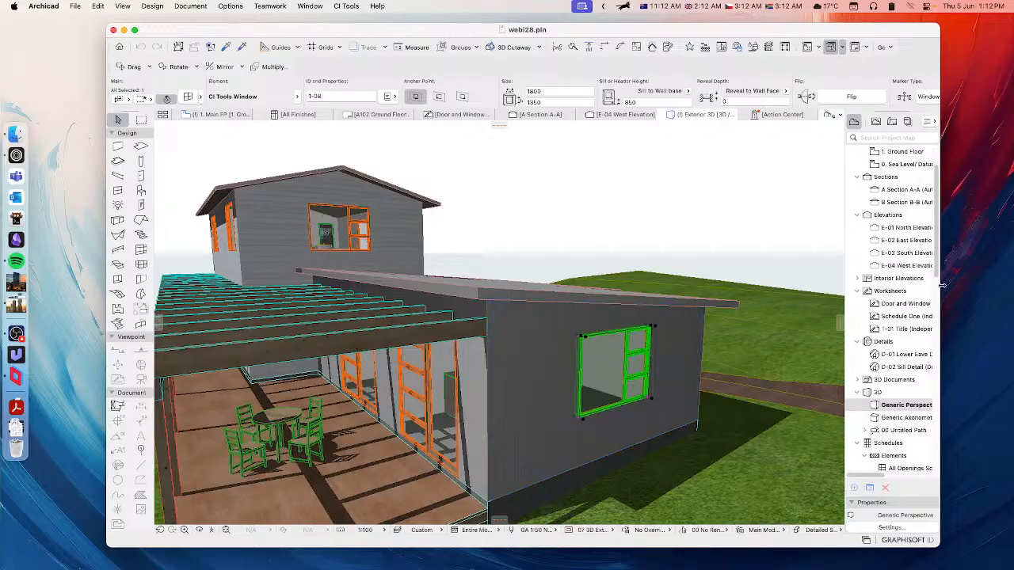
pyautogui.click(1001, 288)
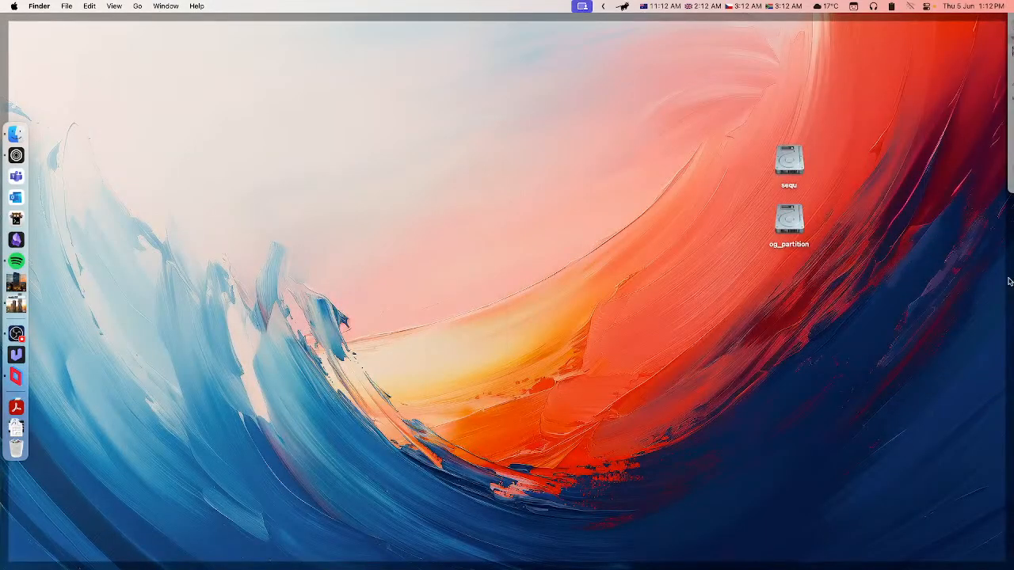
pyautogui.click(1008, 281)
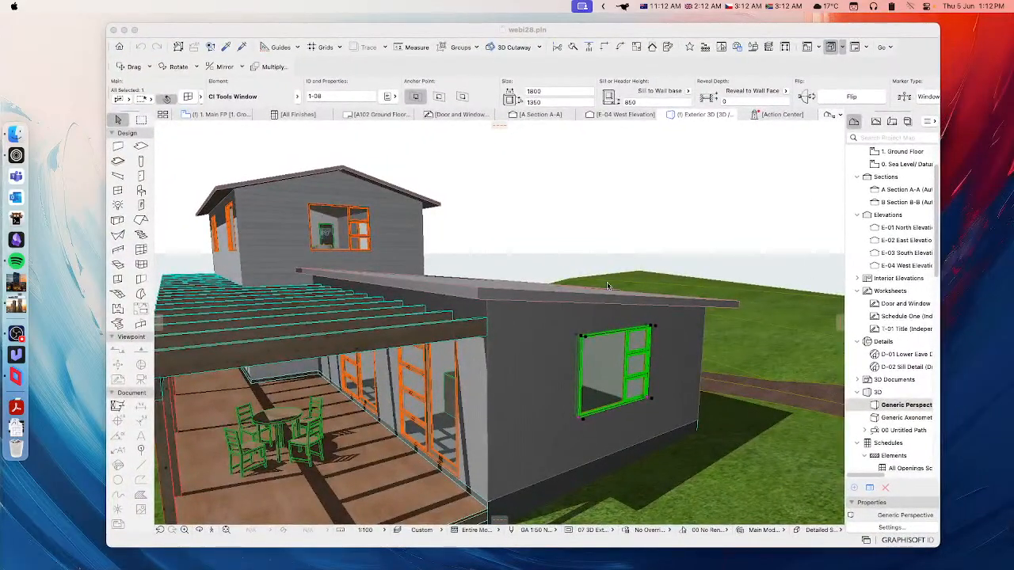
pyautogui.click(334, 33)
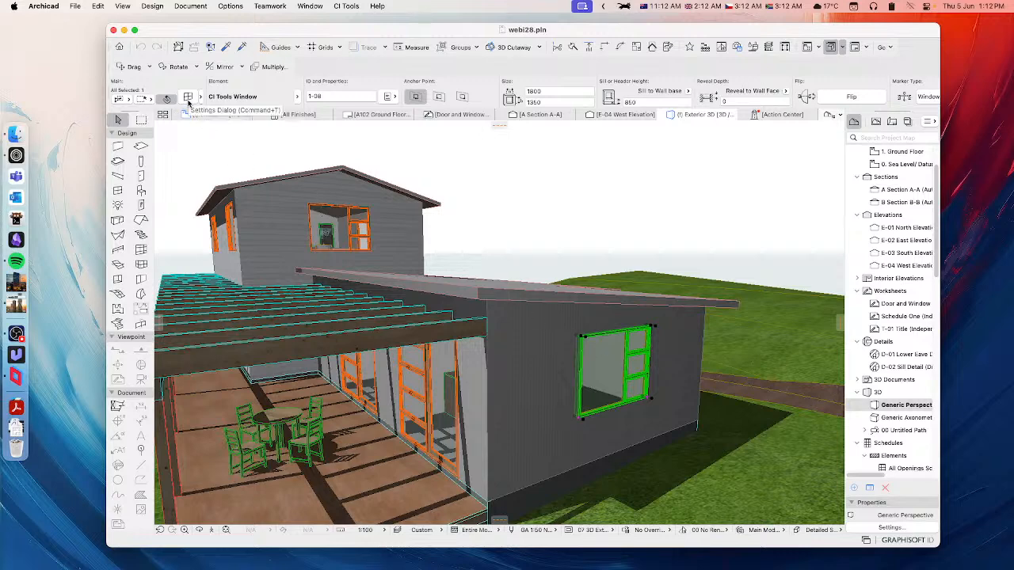
# Open the selected window's settings with a 3D preview and go to its Glazing Panel Layout page.
pyautogui.press('super+t')
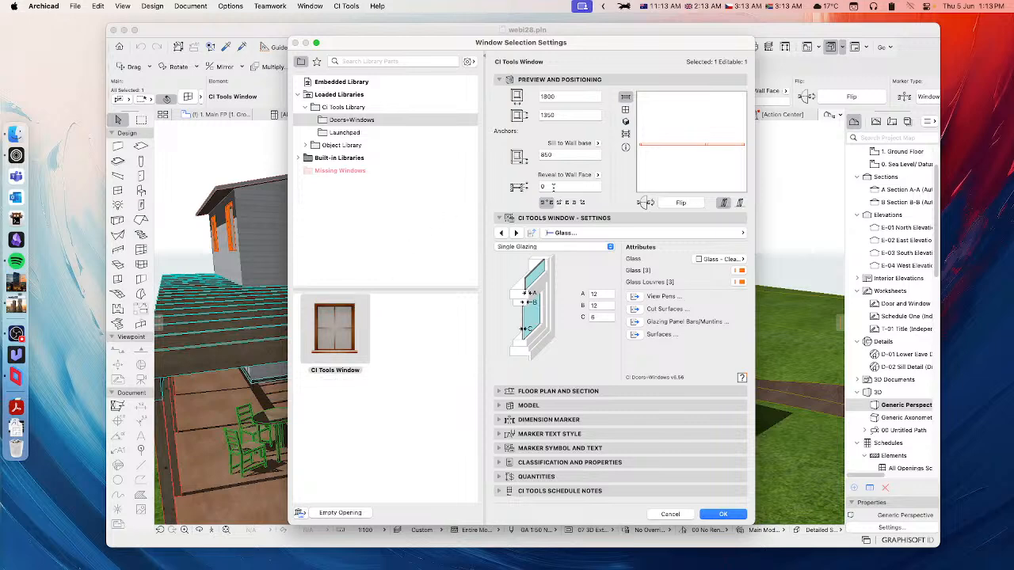
pyautogui.click(624, 123)
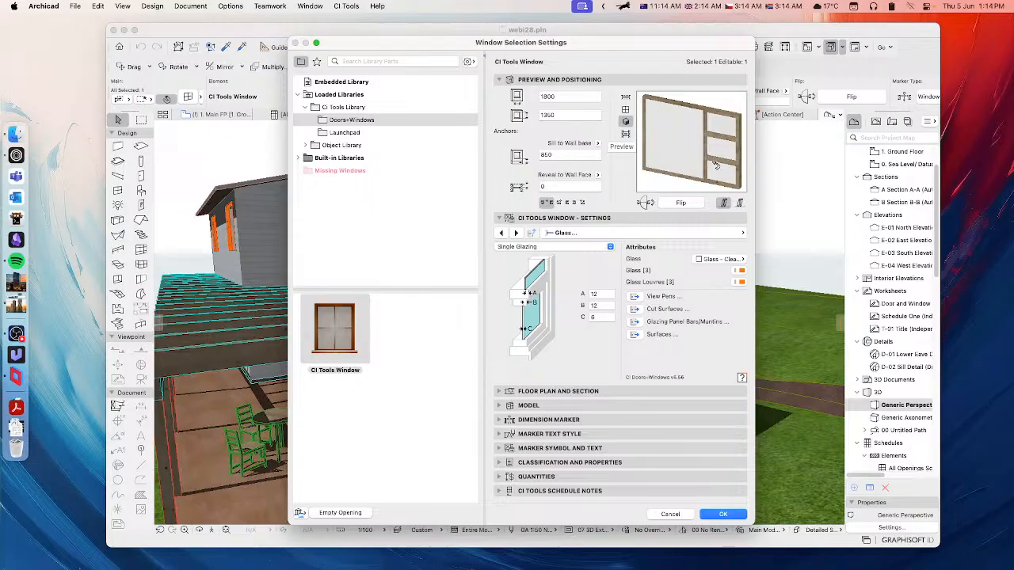
pyautogui.click(622, 235)
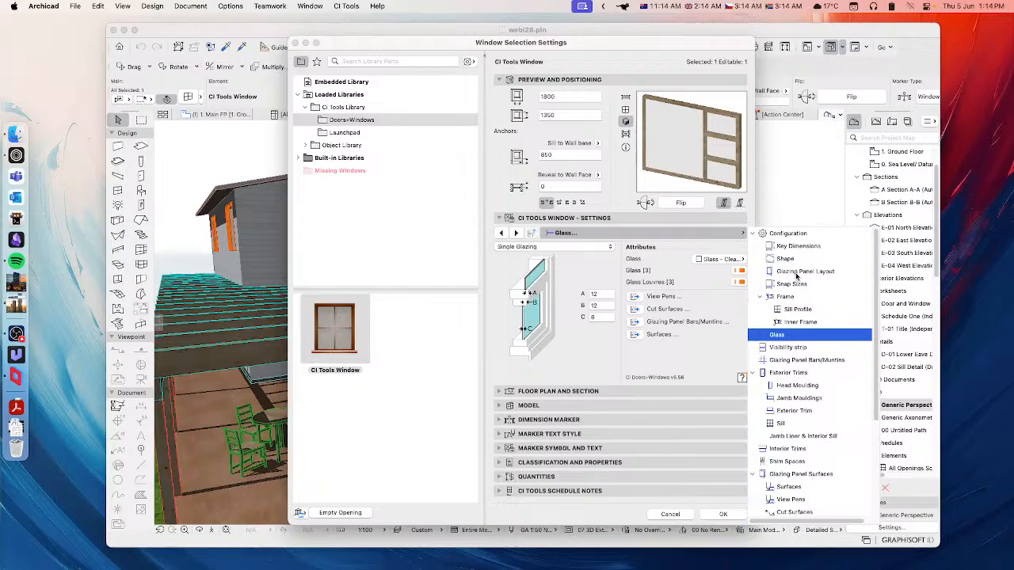
pyautogui.click(798, 272)
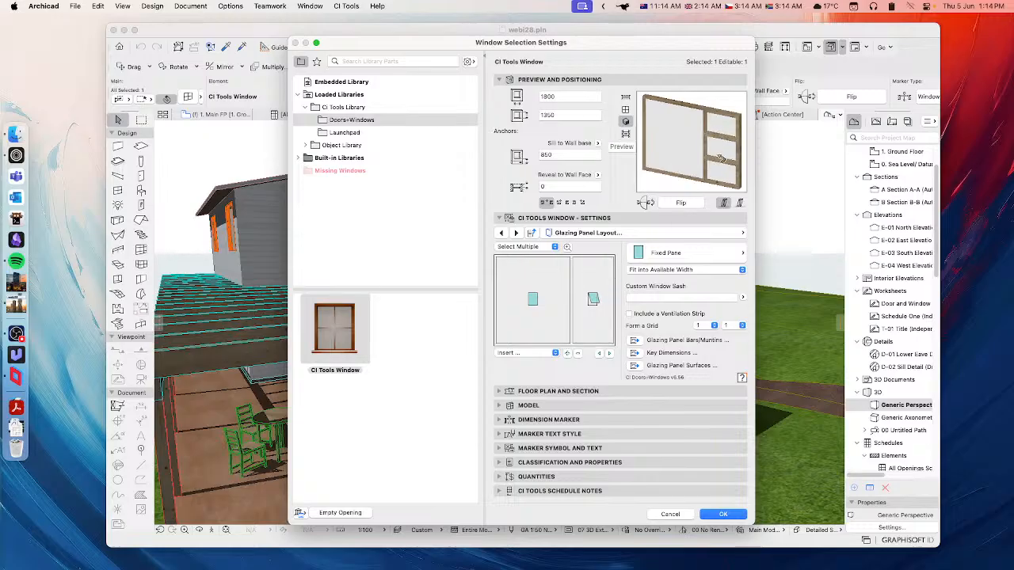
# Remove the awning panel from the window's glazing layout and divide the remaining fixed pane into four columns.
pyautogui.click(589, 285)
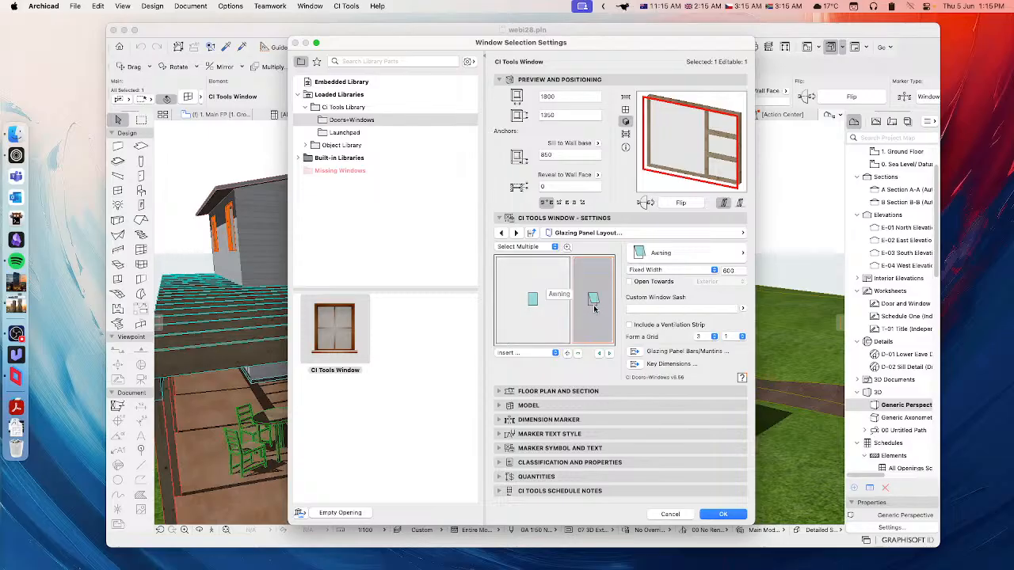
pyautogui.click(578, 353)
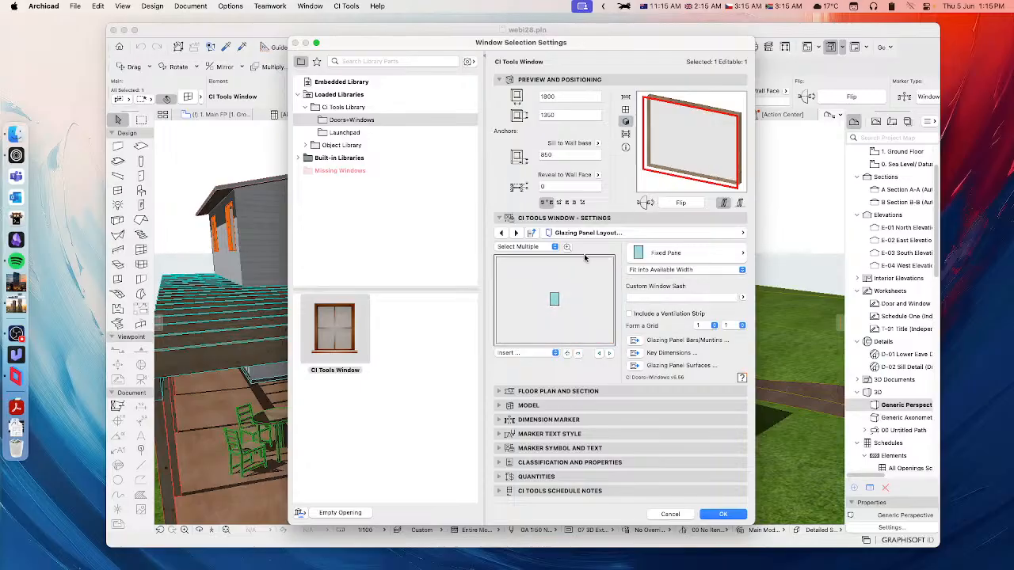
pyautogui.click(529, 295)
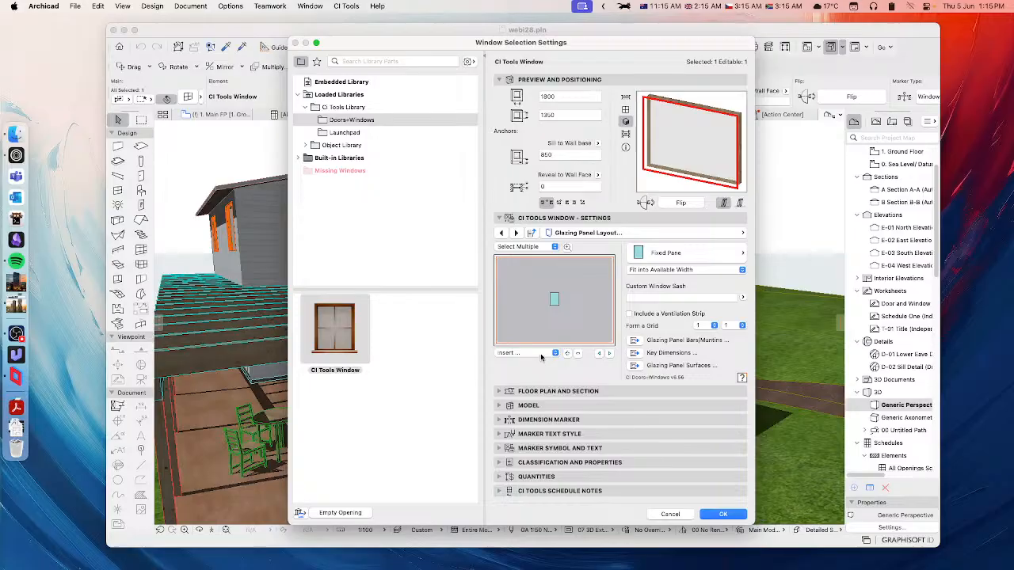
pyautogui.click(567, 354)
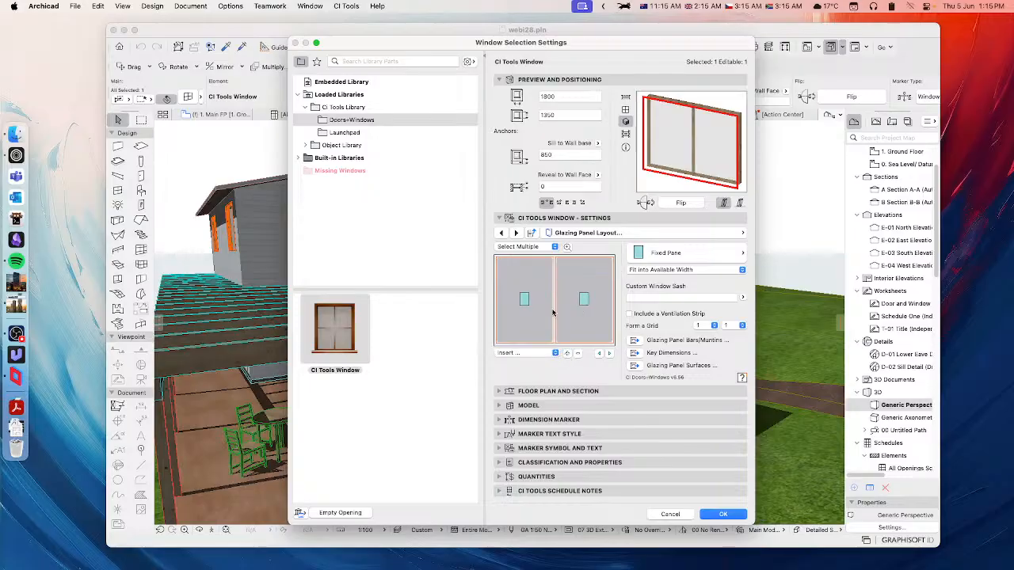
pyautogui.click(567, 354)
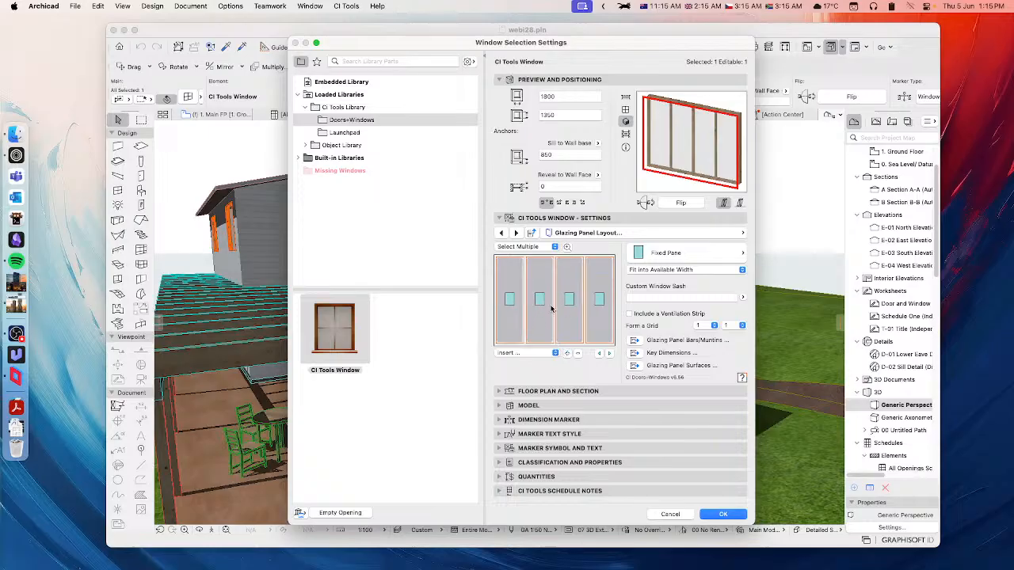
# Insert a panel below each of the two middle glazing panels.
pyautogui.click(514, 288)
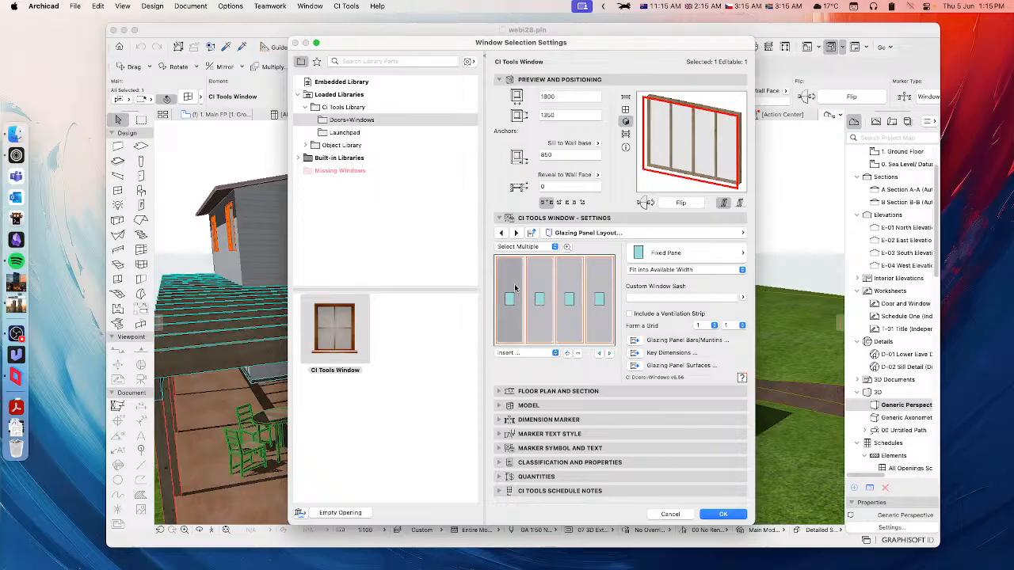
pyautogui.click(595, 290)
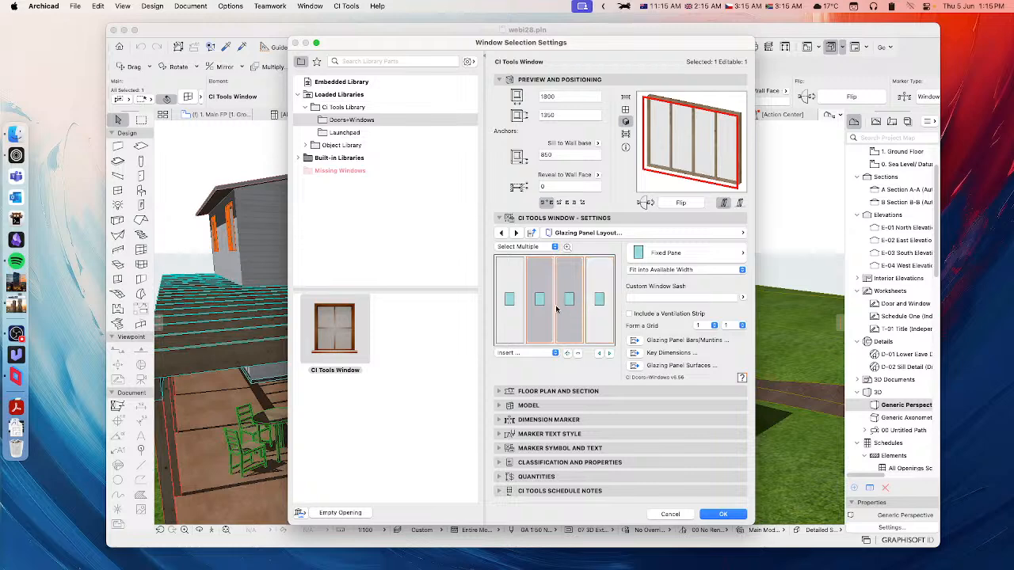
pyautogui.click(526, 353)
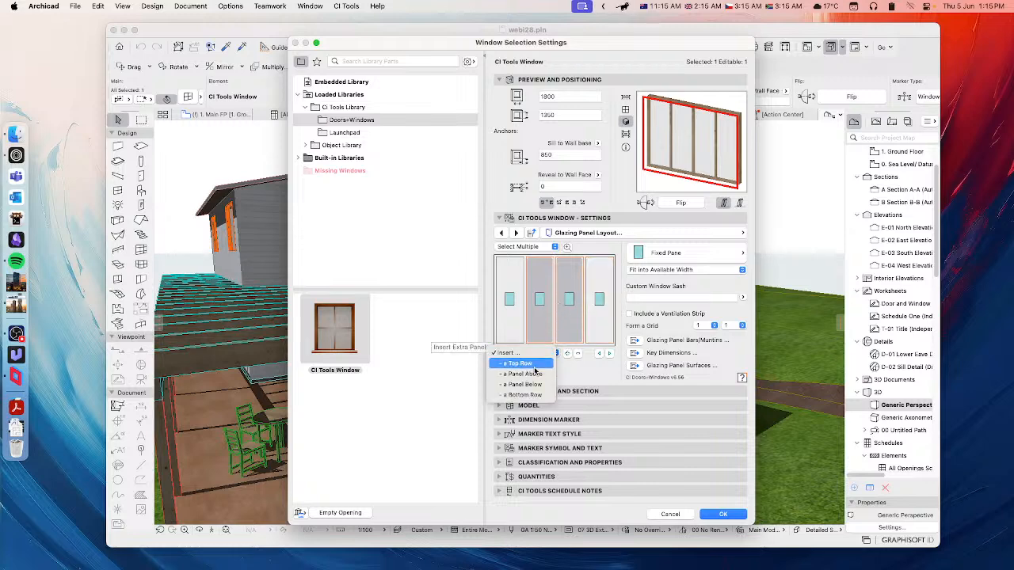
pyautogui.click(529, 386)
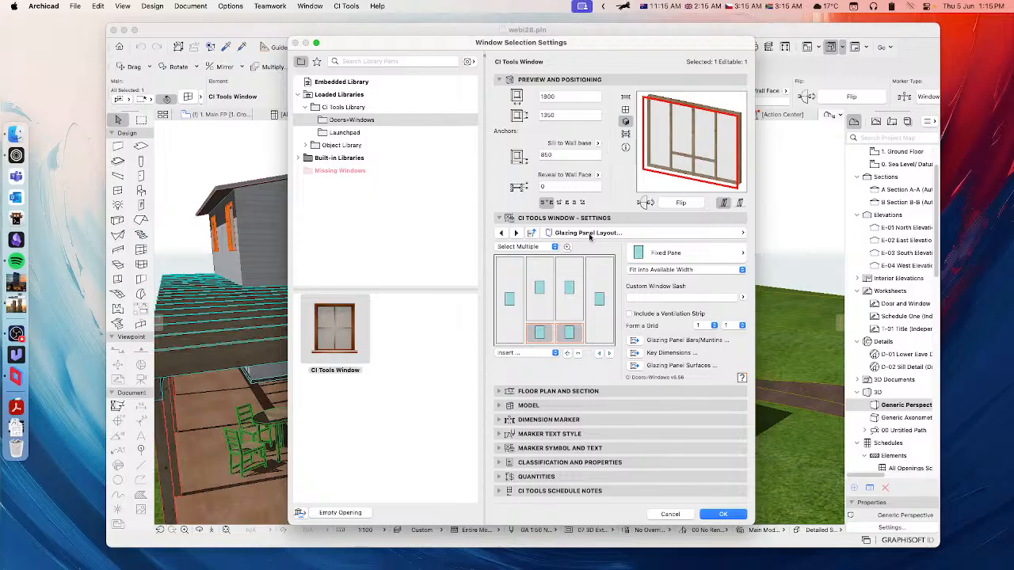
# Insert a panel above each of the two outer glazing panels.
pyautogui.click(518, 276)
pyautogui.click(599, 281)
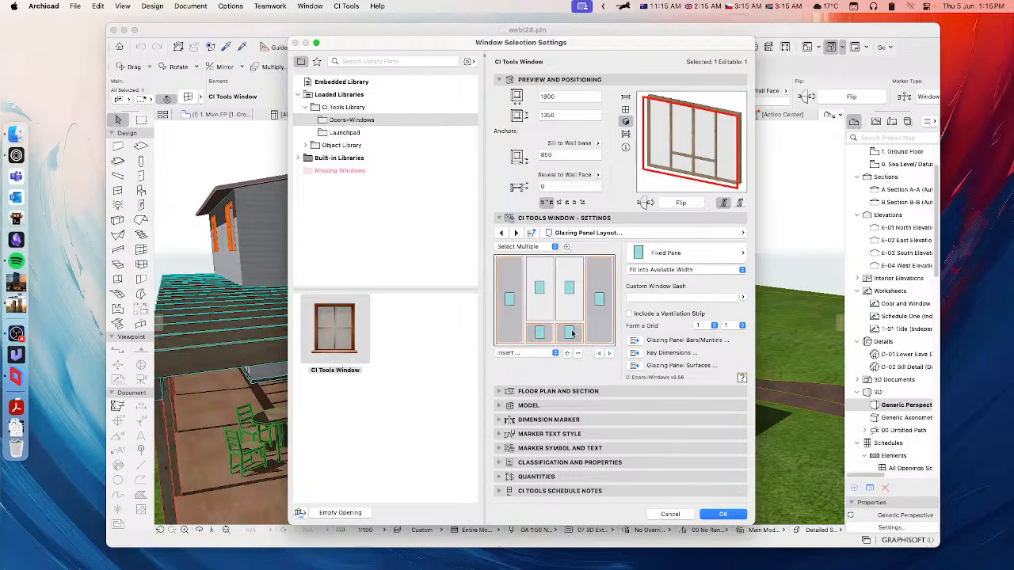
pyautogui.click(532, 338)
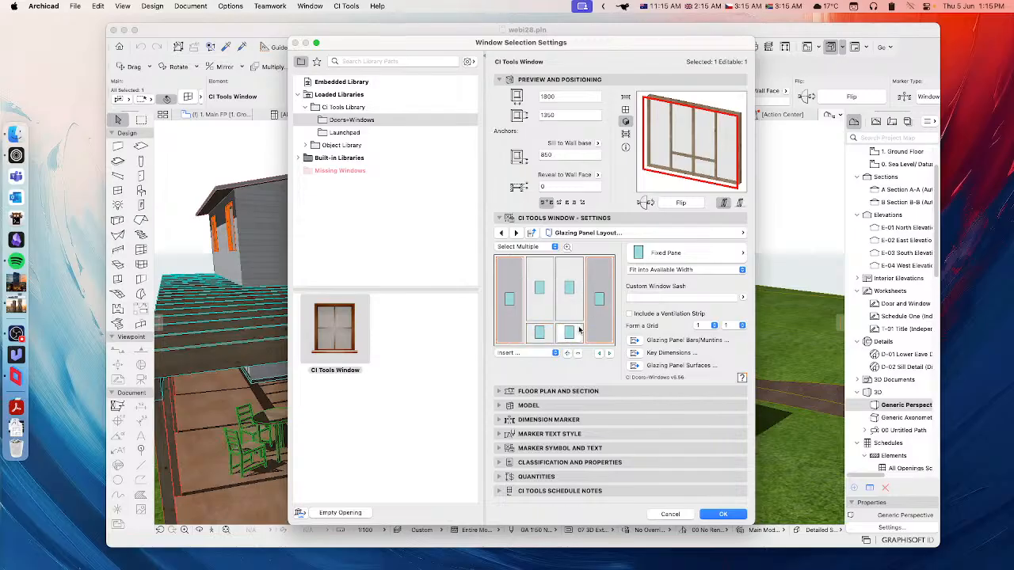
pyautogui.click(548, 353)
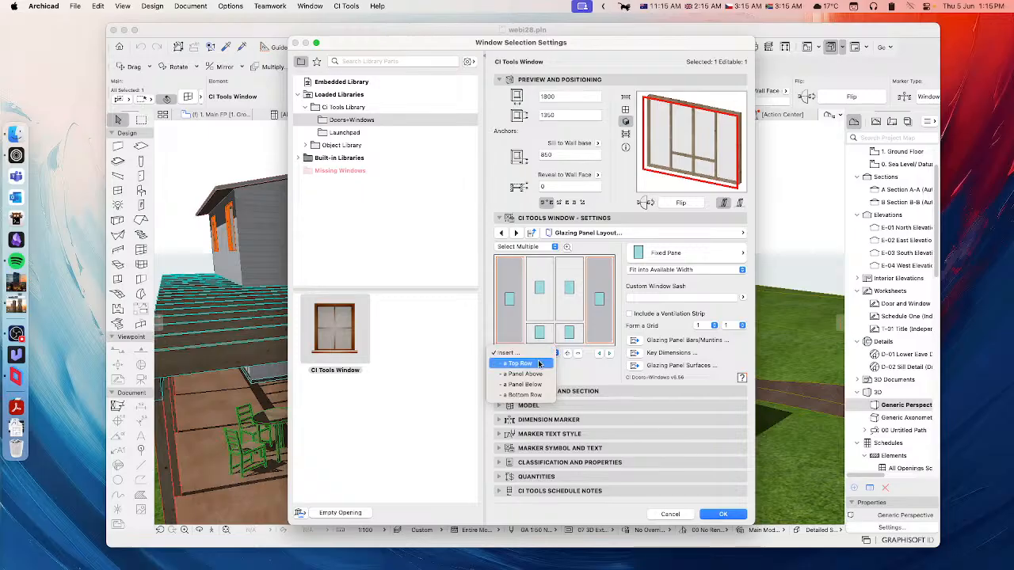
pyautogui.click(527, 371)
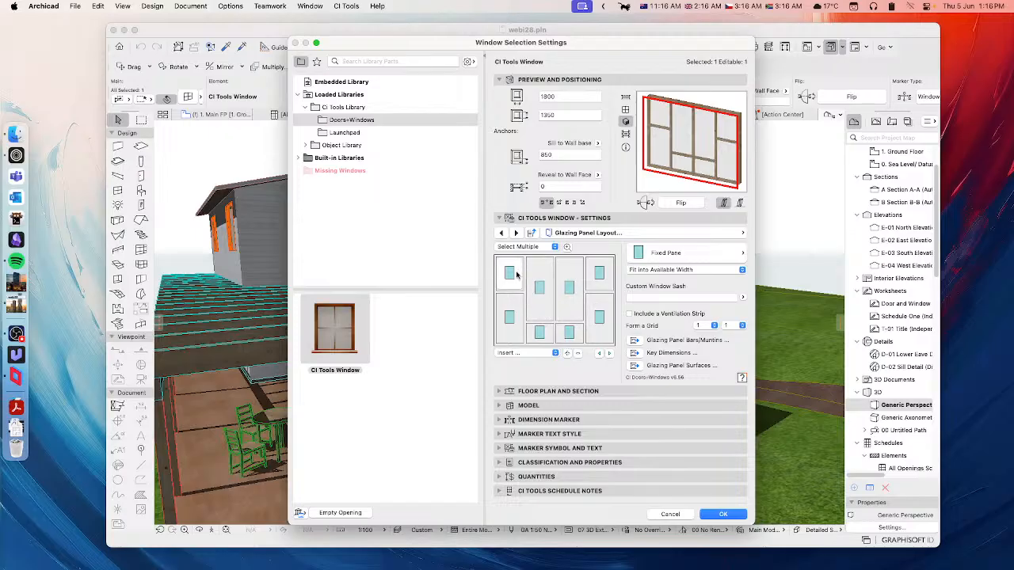
# Change the upper panels of the two outer columns to Awning sashes.
pyautogui.click(599, 273)
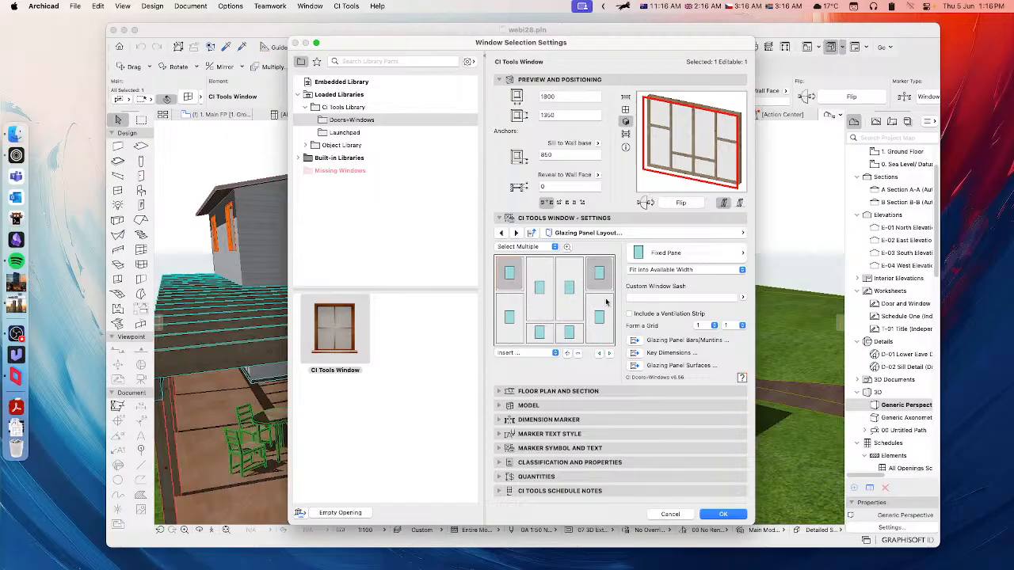
pyautogui.click(672, 254)
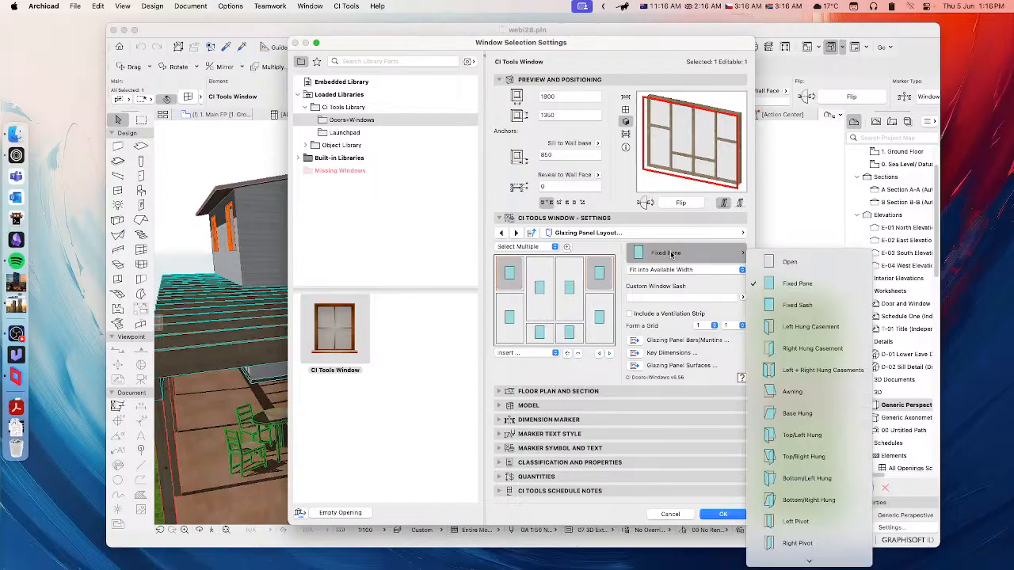
pyautogui.click(788, 391)
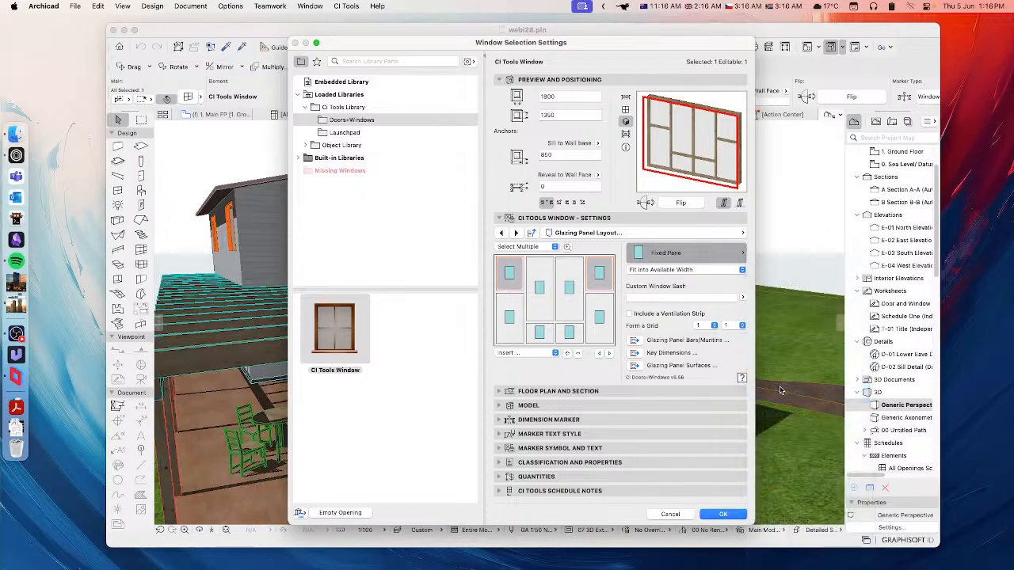
pyautogui.click(599, 273)
pyautogui.click(510, 273)
# Change the lower panels of the two middle columns to the Slider type and clear the panel selection.
pyautogui.click(538, 332)
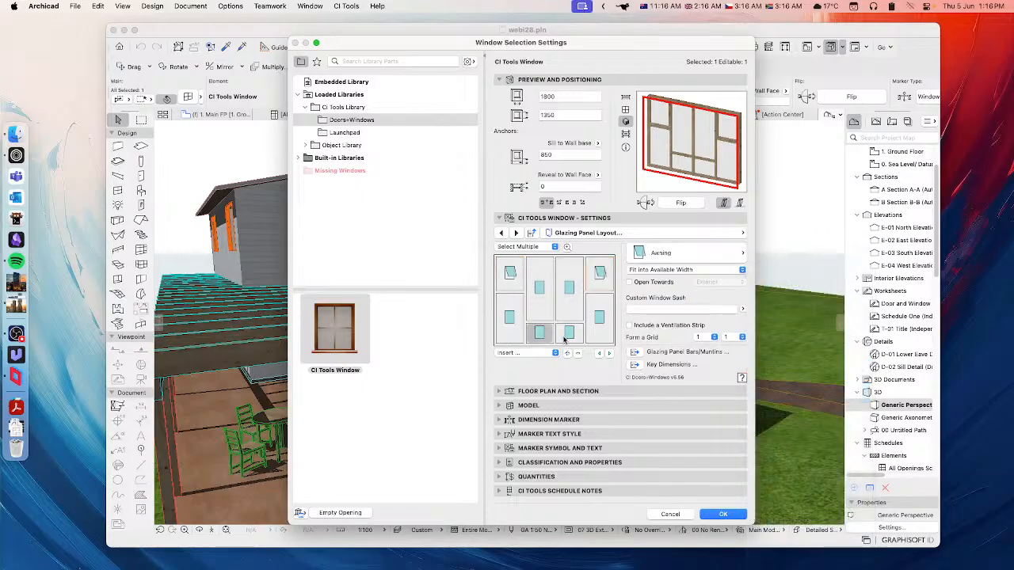
pyautogui.click(569, 333)
pyautogui.click(678, 253)
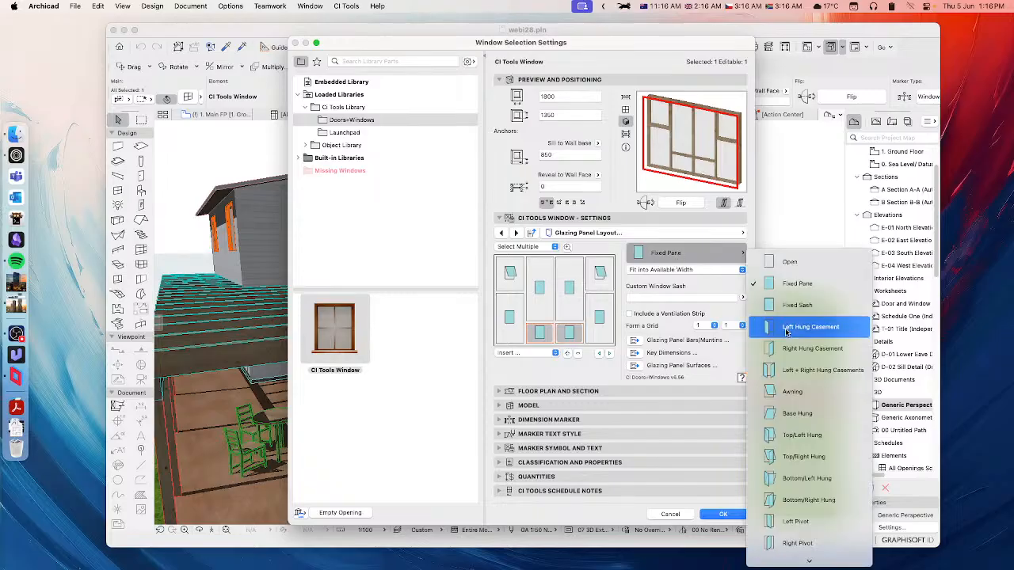
pyautogui.scroll(-2, 801, 427)
pyautogui.scroll(-1, 801, 427)
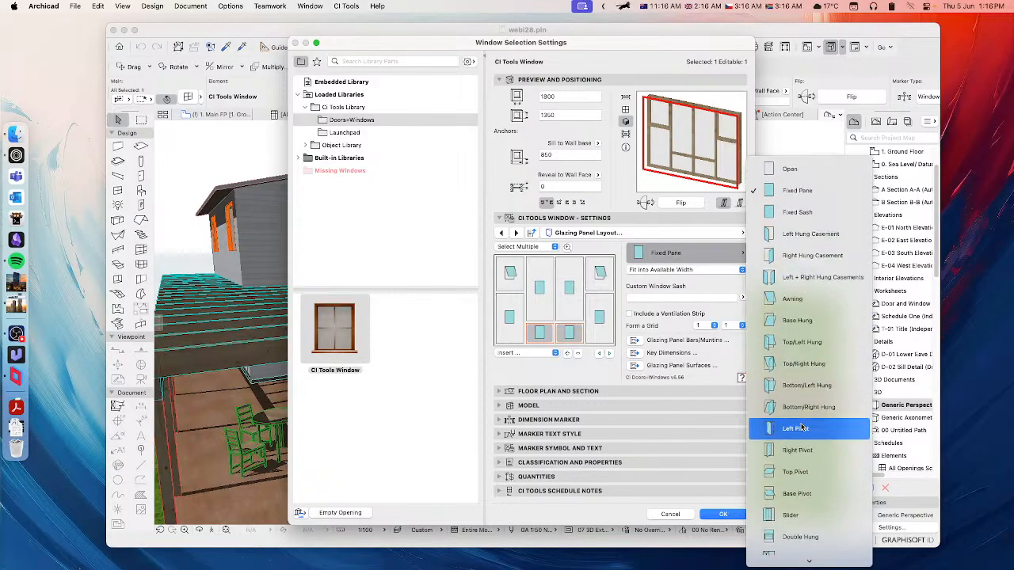
pyautogui.click(790, 503)
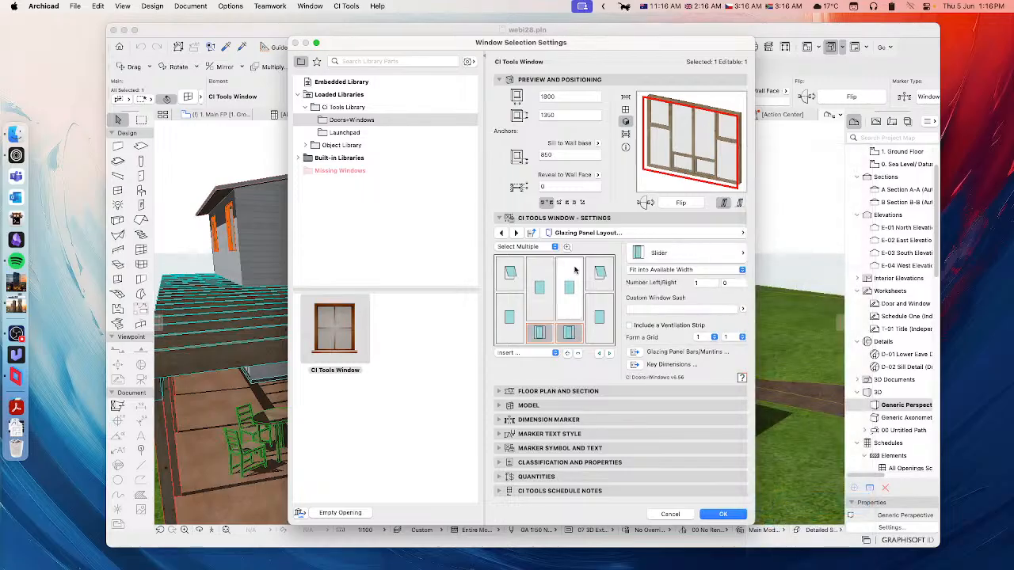
pyautogui.click(543, 336)
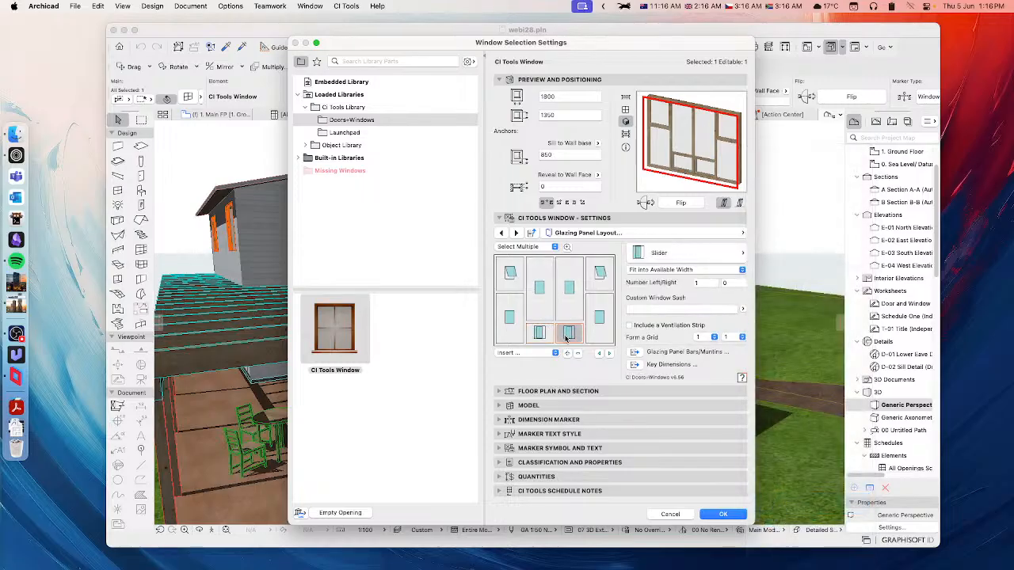
pyautogui.click(567, 334)
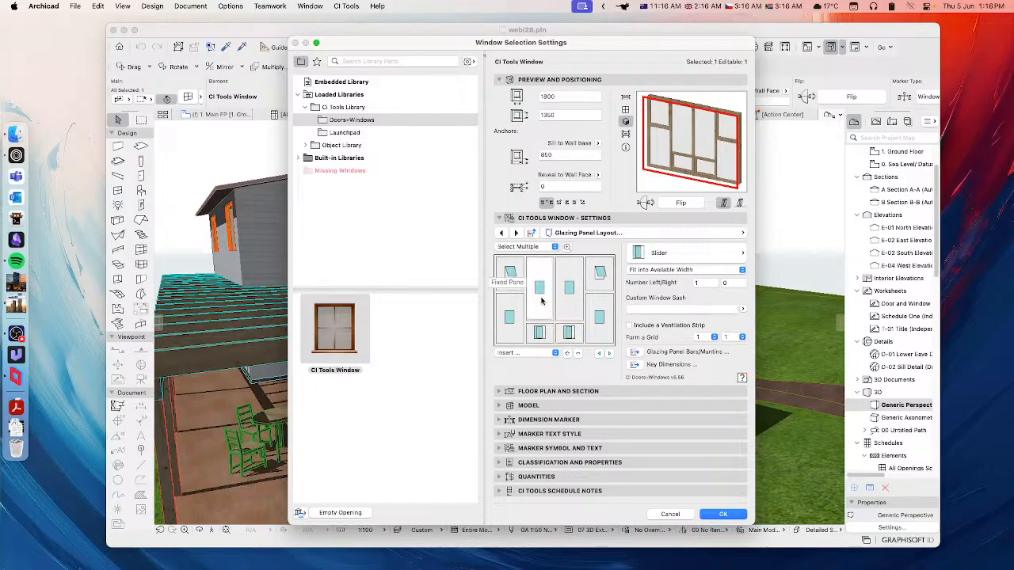
# Try adding a full-width bottom row and a top row to the glazing layout, and delete both rows again.
pyautogui.click(525, 357)
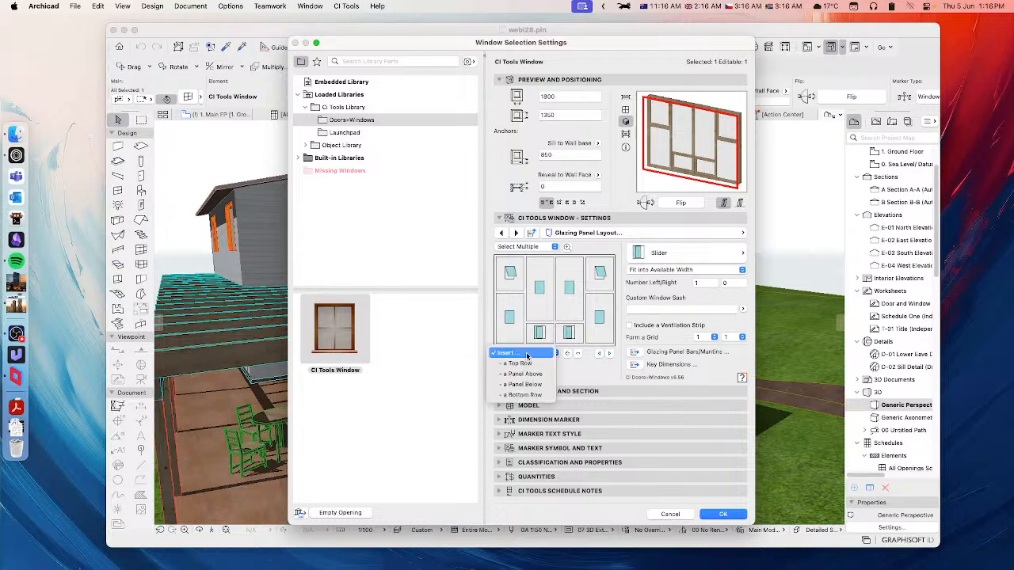
pyautogui.click(522, 394)
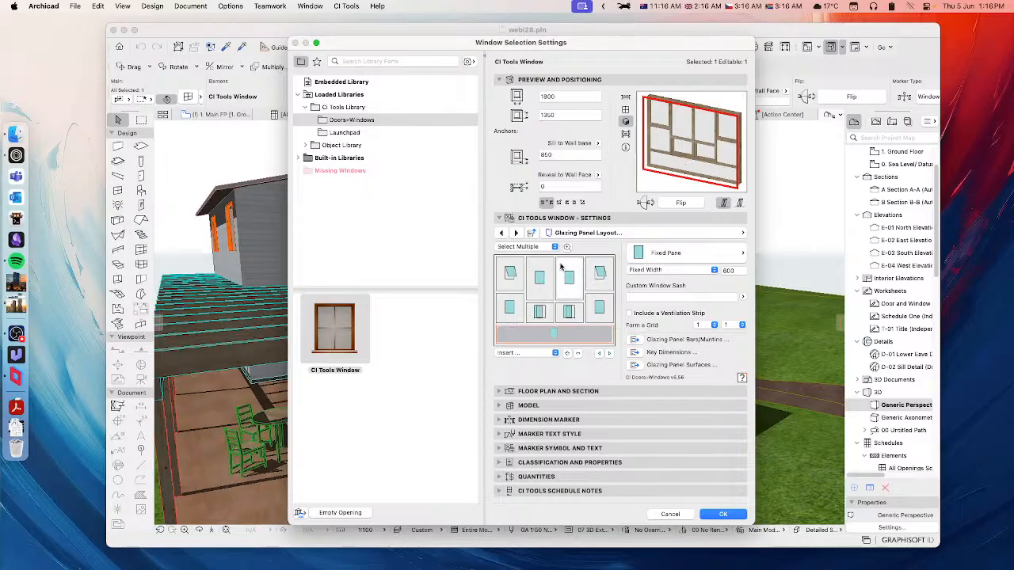
pyautogui.click(525, 354)
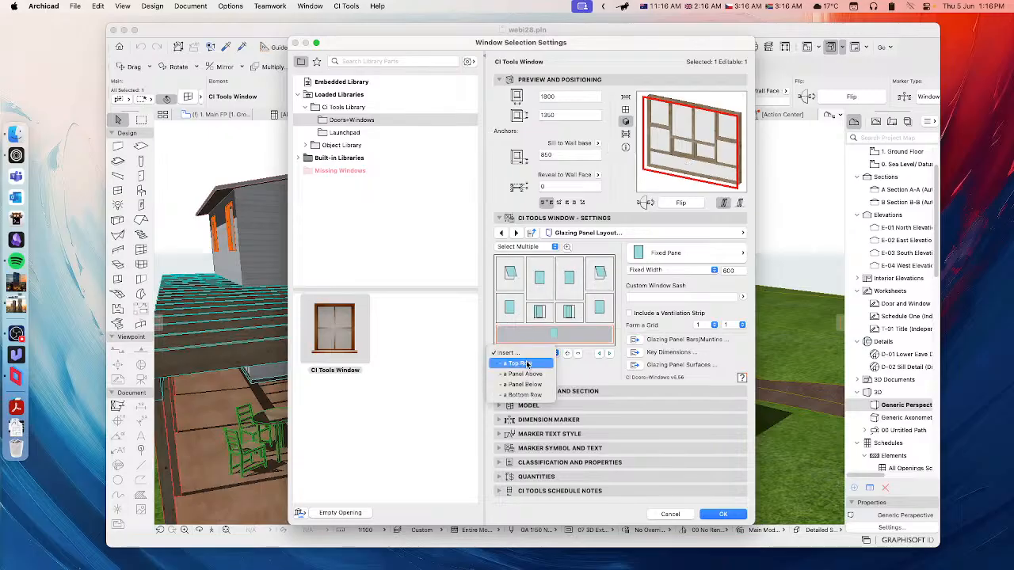
pyautogui.click(519, 353)
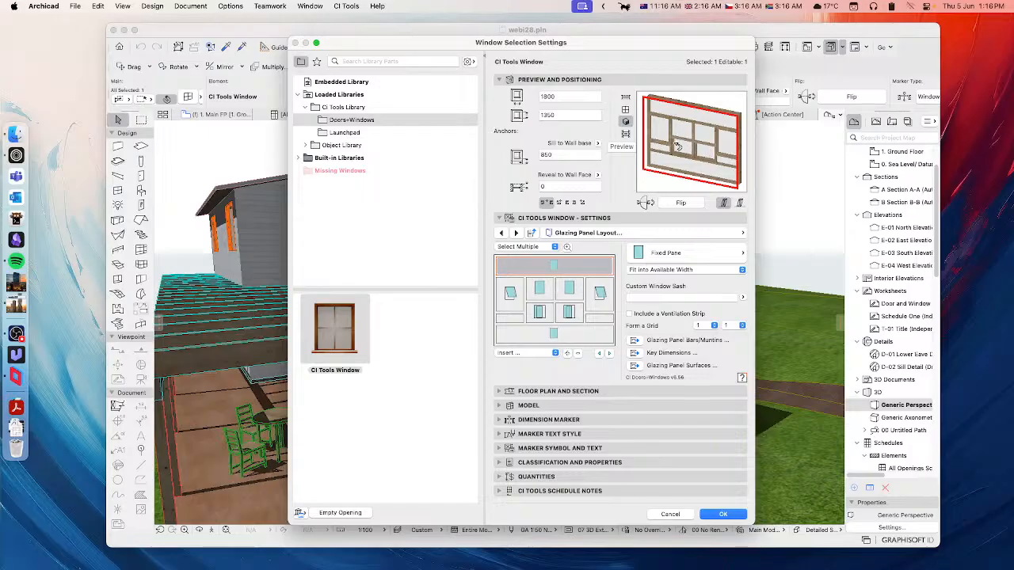
pyautogui.click(576, 353)
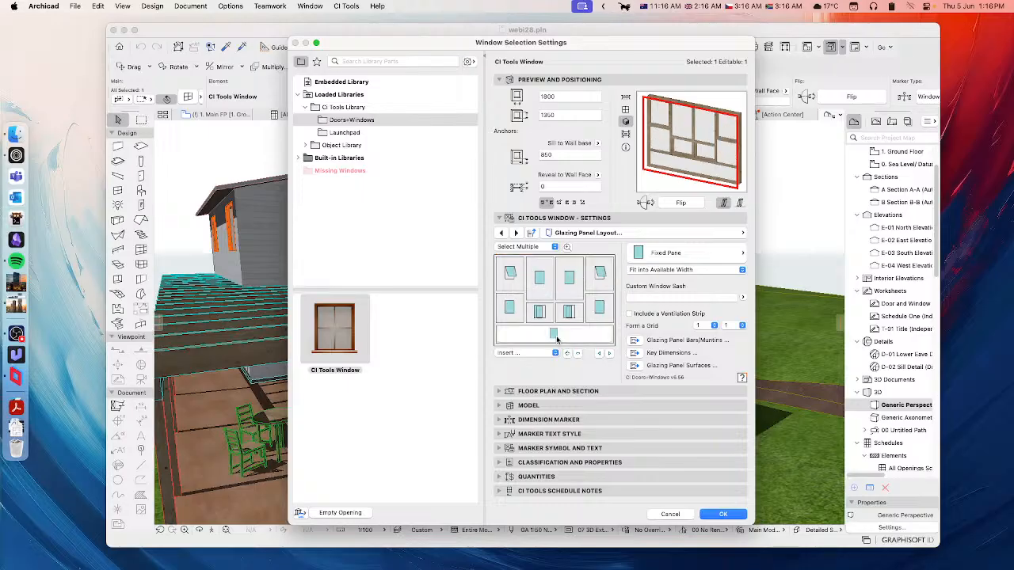
pyautogui.click(578, 354)
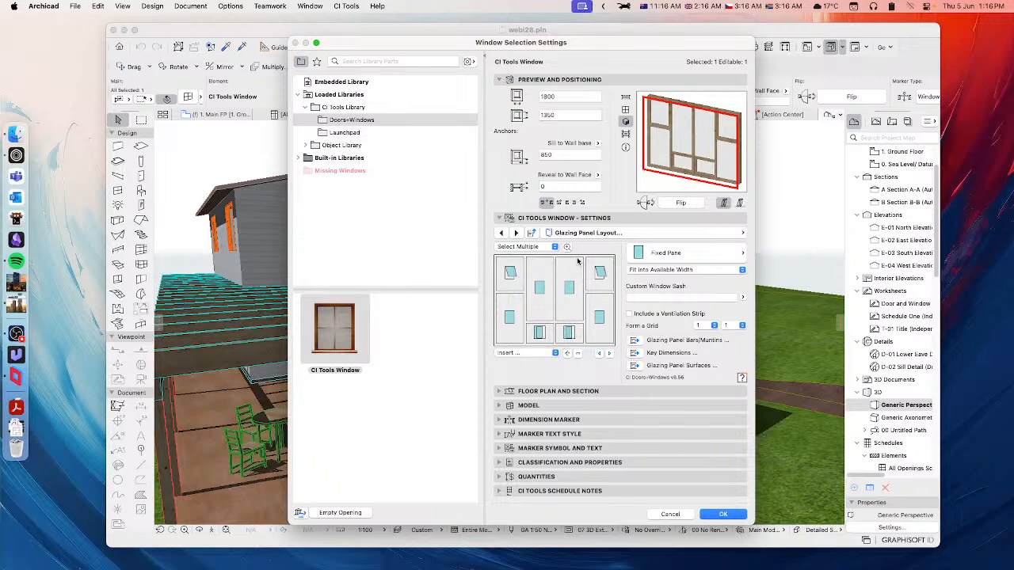
# Delete the right-hand middle column and the left outer column from the window's glazing layout.
pyautogui.click(569, 289)
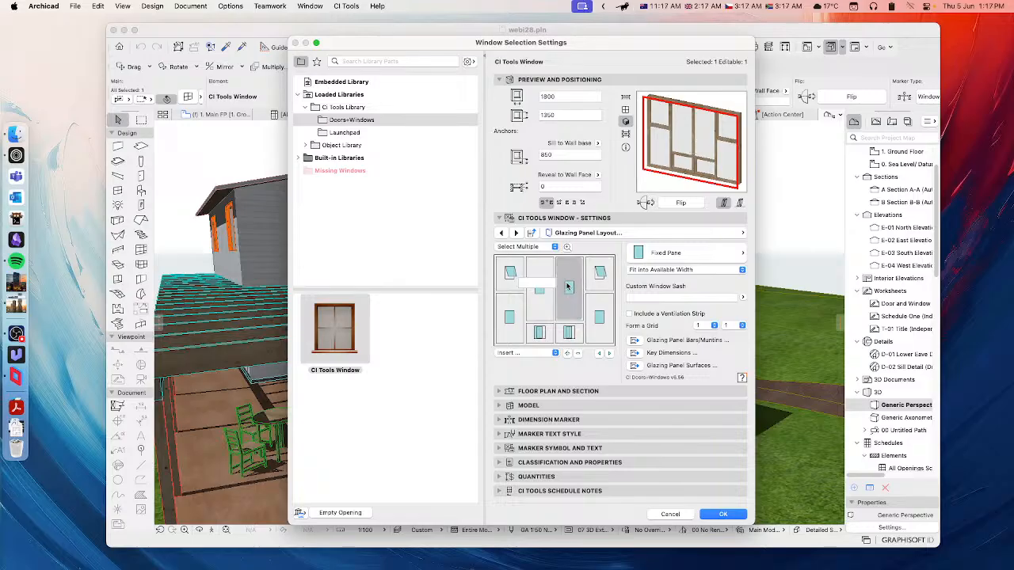
pyautogui.click(575, 352)
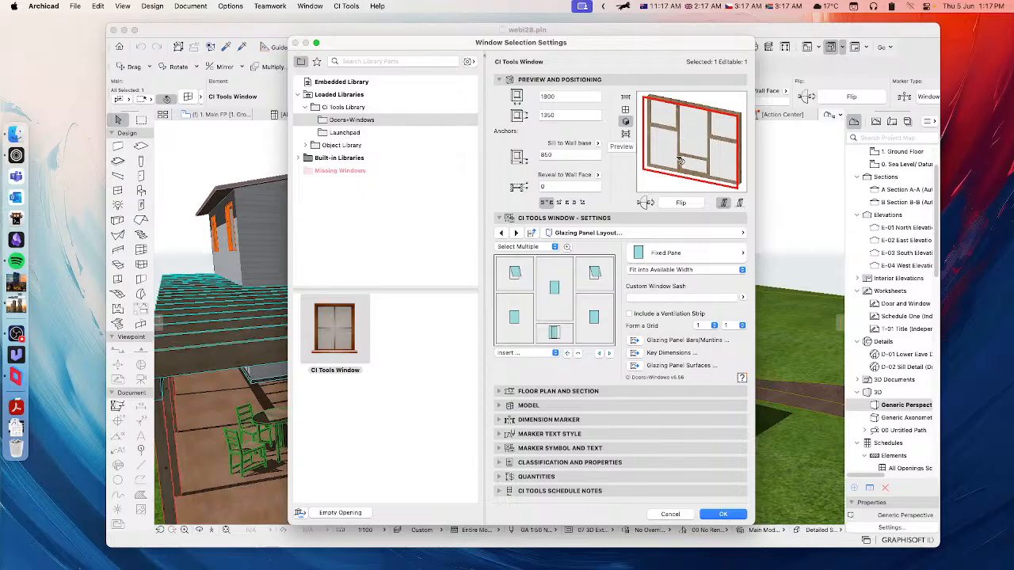
pyautogui.click(516, 279)
pyautogui.click(514, 319)
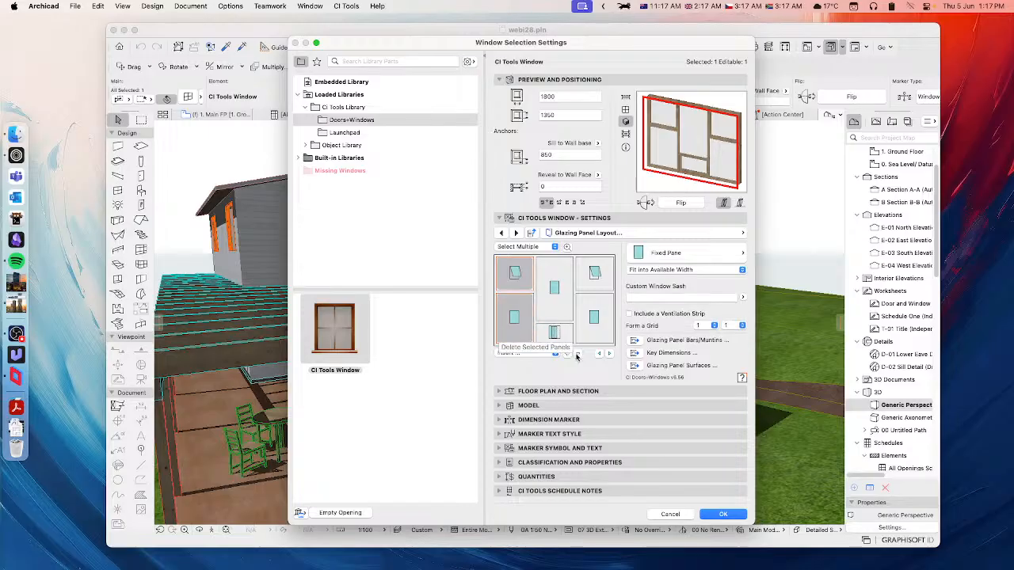
pyautogui.click(577, 354)
# Change the slider panel at the base of the left column to a Fixed Pane.
pyautogui.click(523, 333)
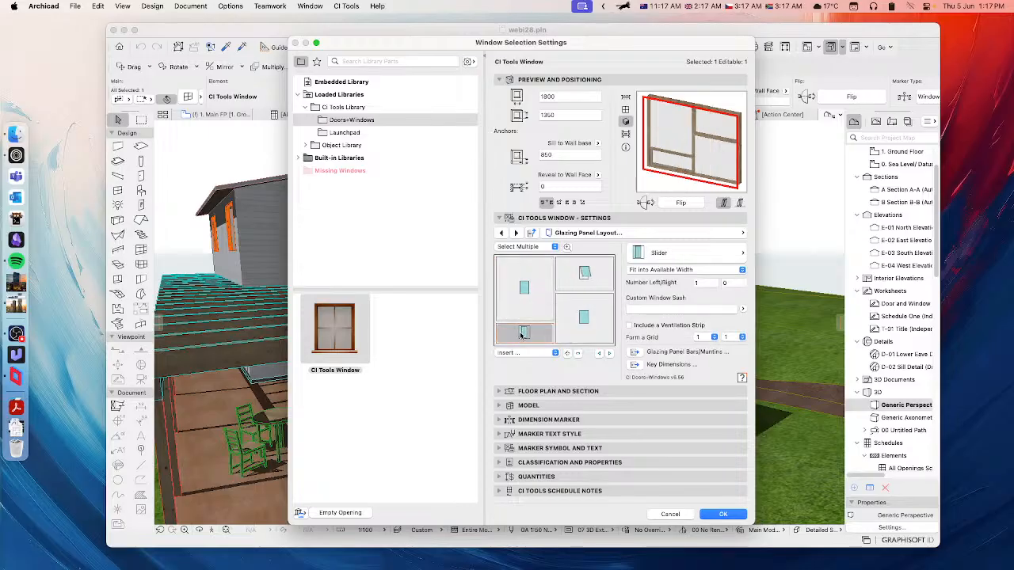
pyautogui.click(665, 253)
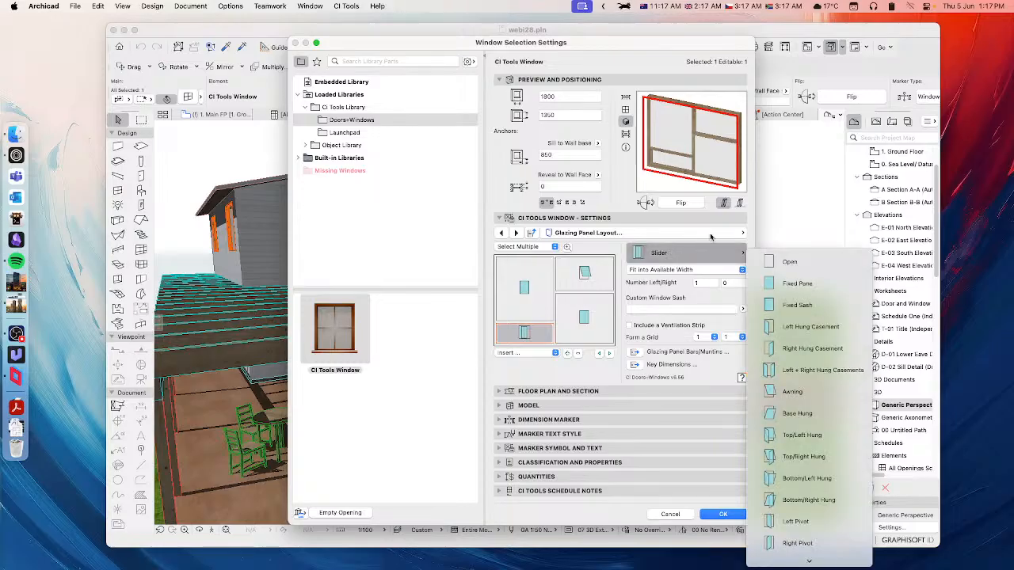
pyautogui.click(806, 285)
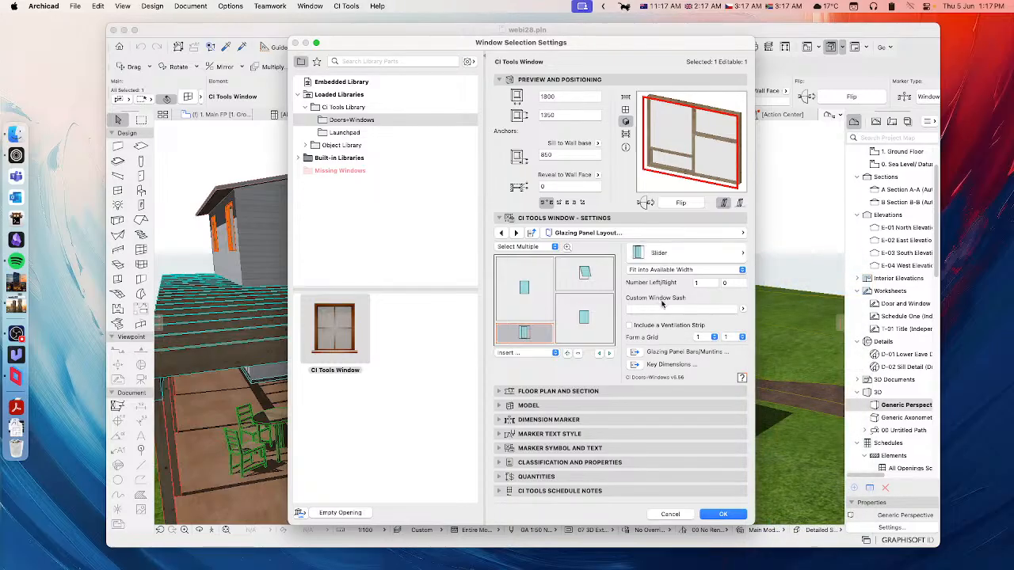
# Change the fixed pane below the awning to the Door type and view the list of available settings pages.
pyautogui.click(584, 318)
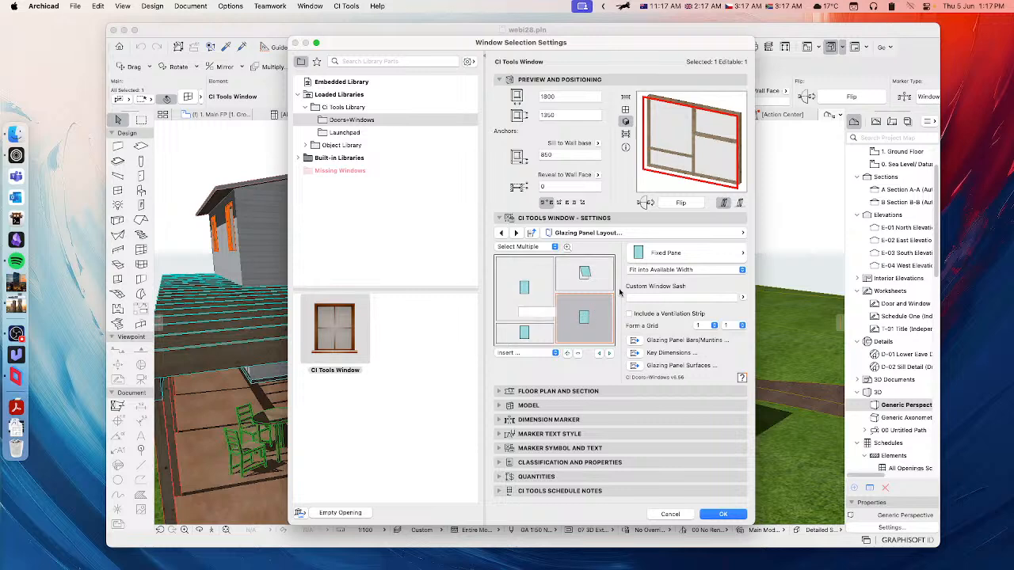
pyautogui.click(688, 252)
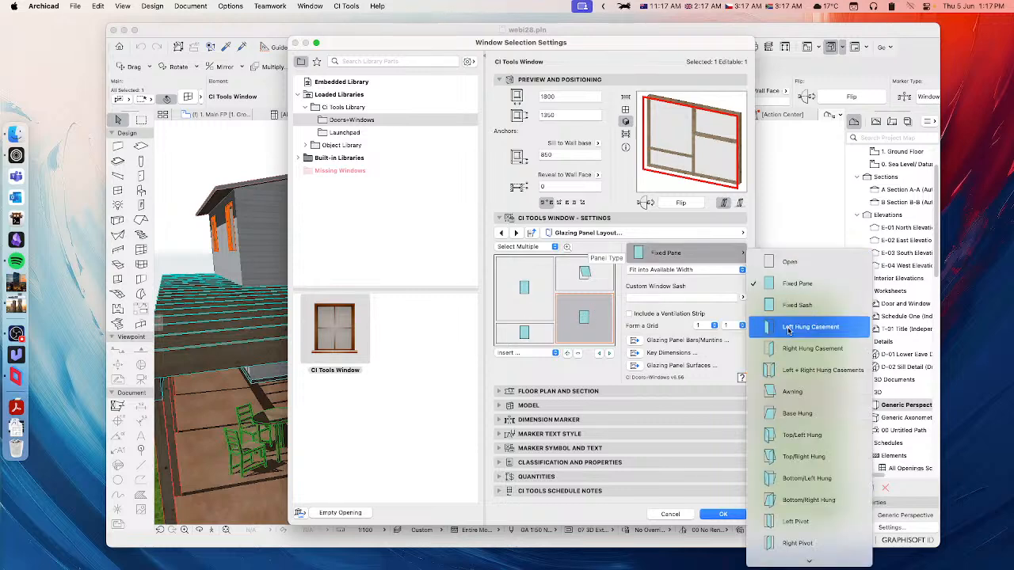
pyautogui.scroll(-5, 787, 419)
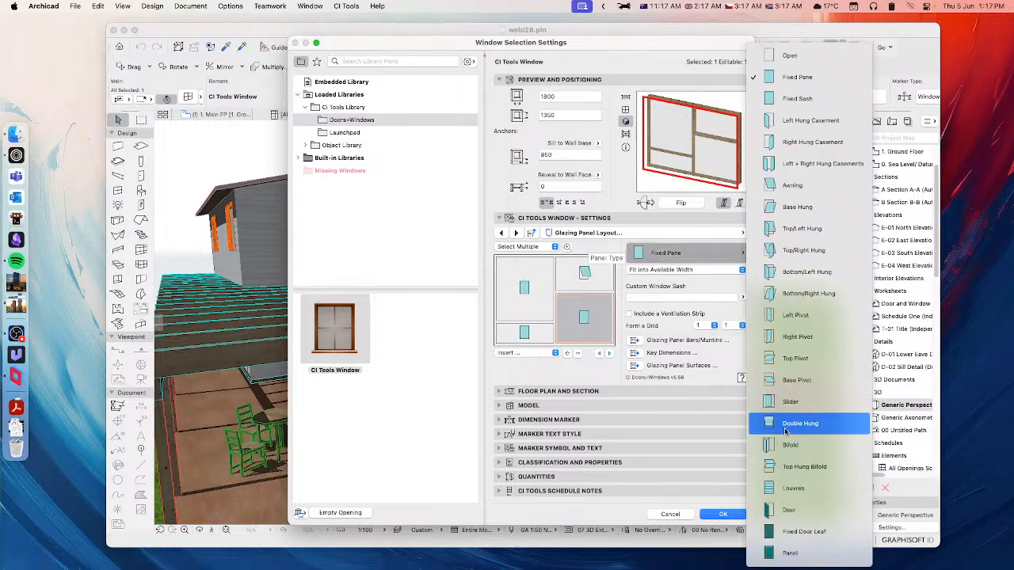
pyautogui.click(784, 511)
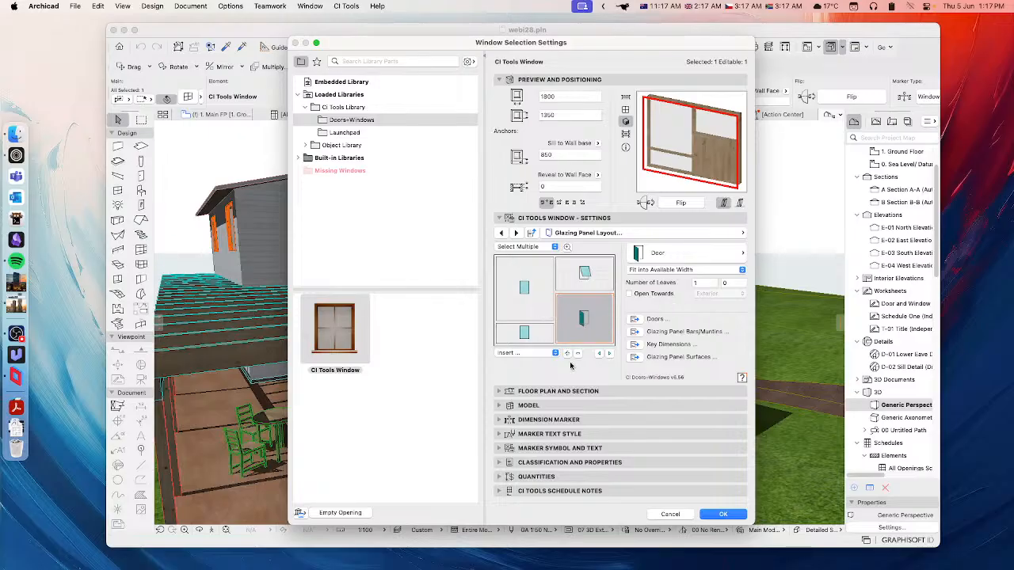
pyautogui.click(669, 234)
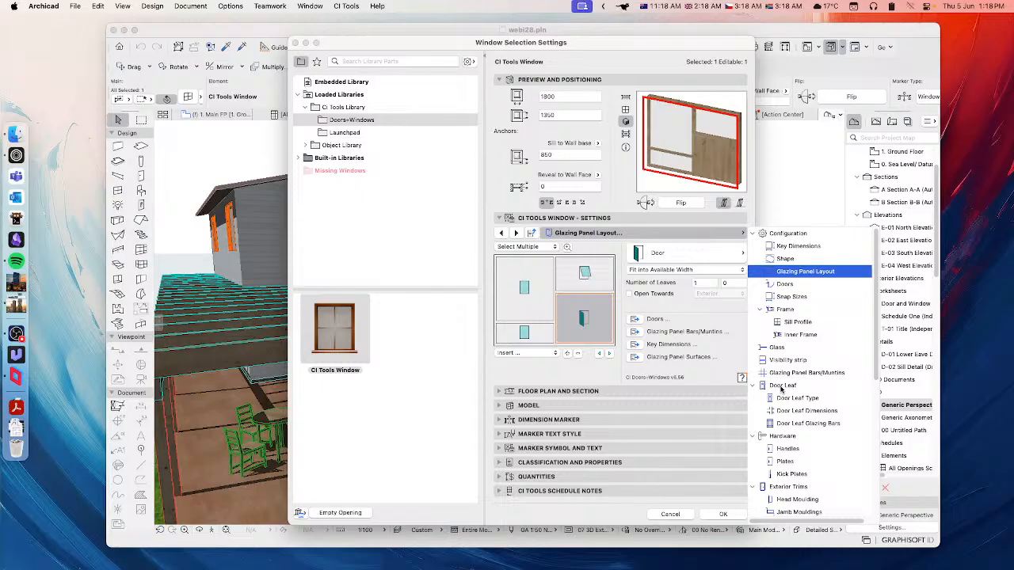
pyautogui.click(682, 307)
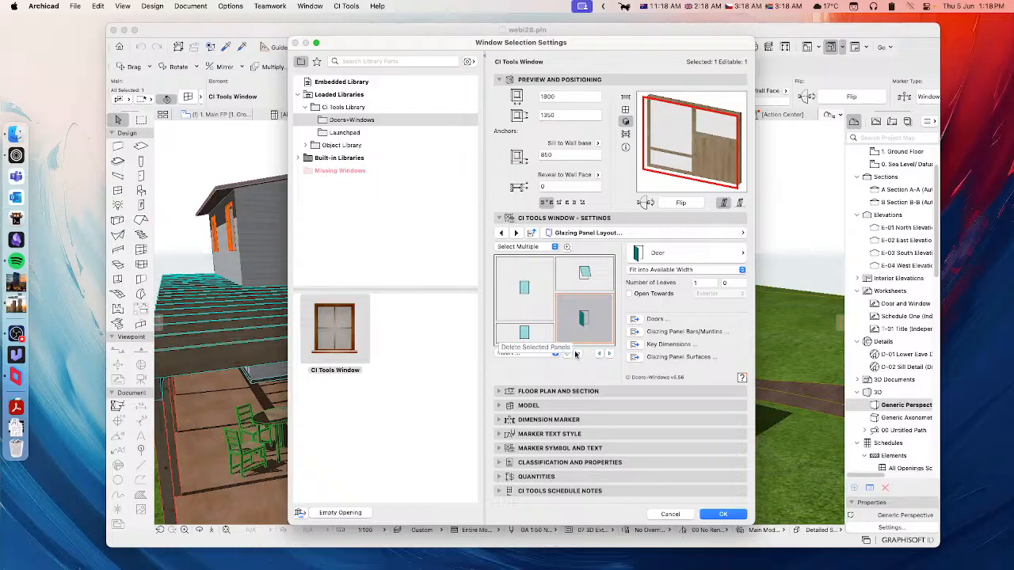
# Return the door panel to Fixed Pane and duplicate the column made up of it and the awning above.
pyautogui.click(679, 258)
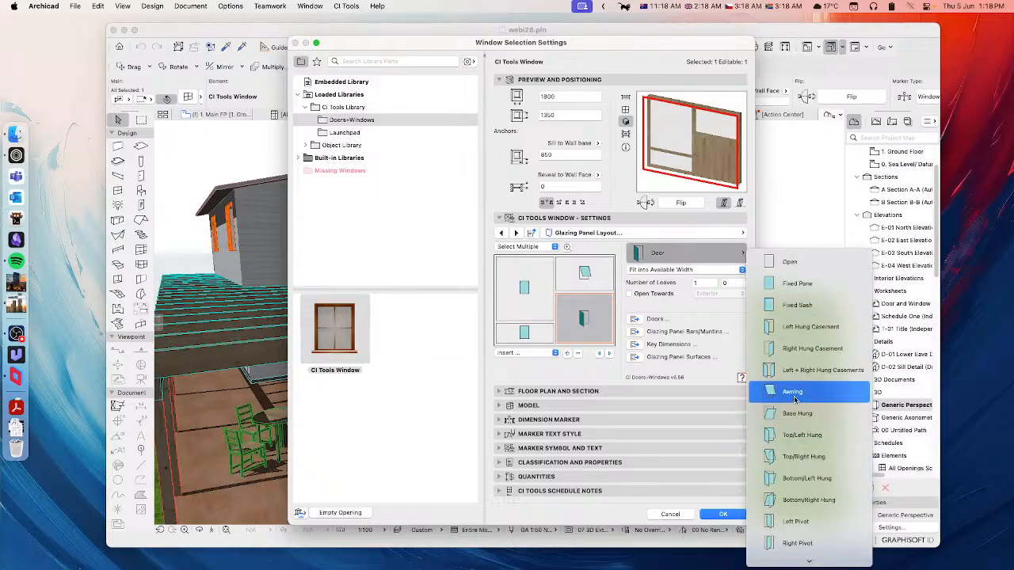
pyautogui.click(807, 284)
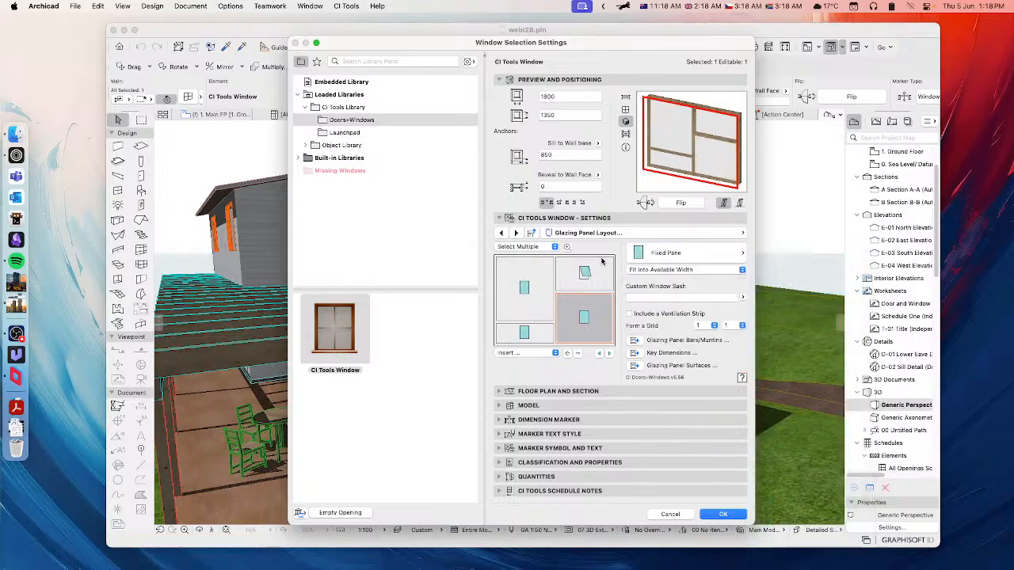
pyautogui.click(569, 282)
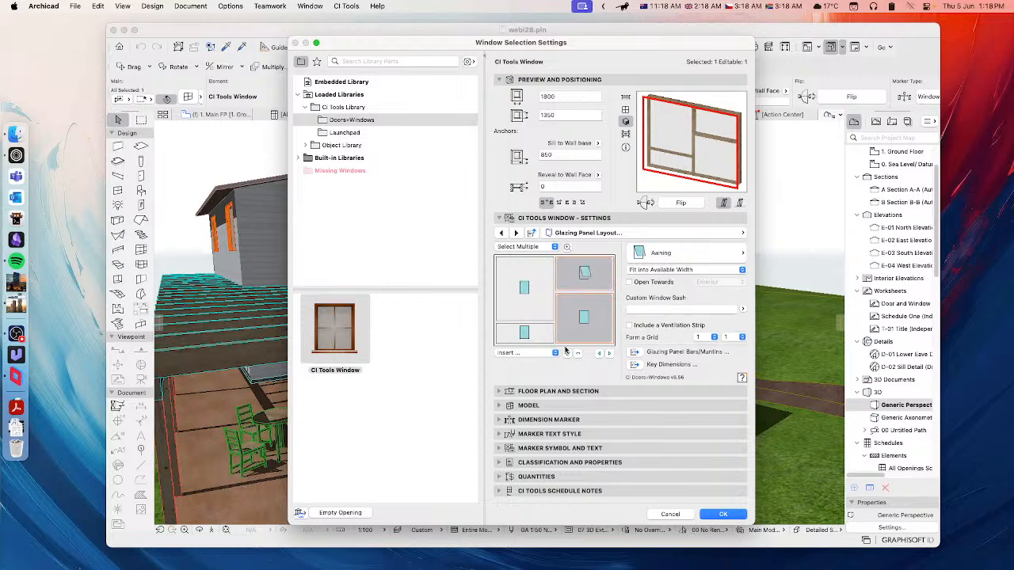
pyautogui.click(567, 352)
# Open the window's Shape settings and set the head shape to Arch.
pyautogui.click(650, 232)
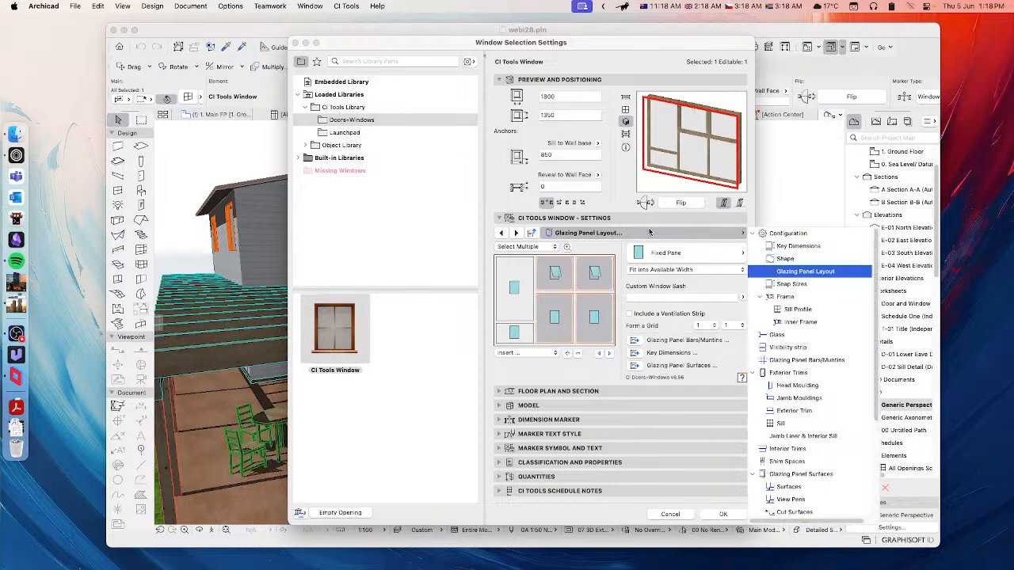
pyautogui.click(783, 259)
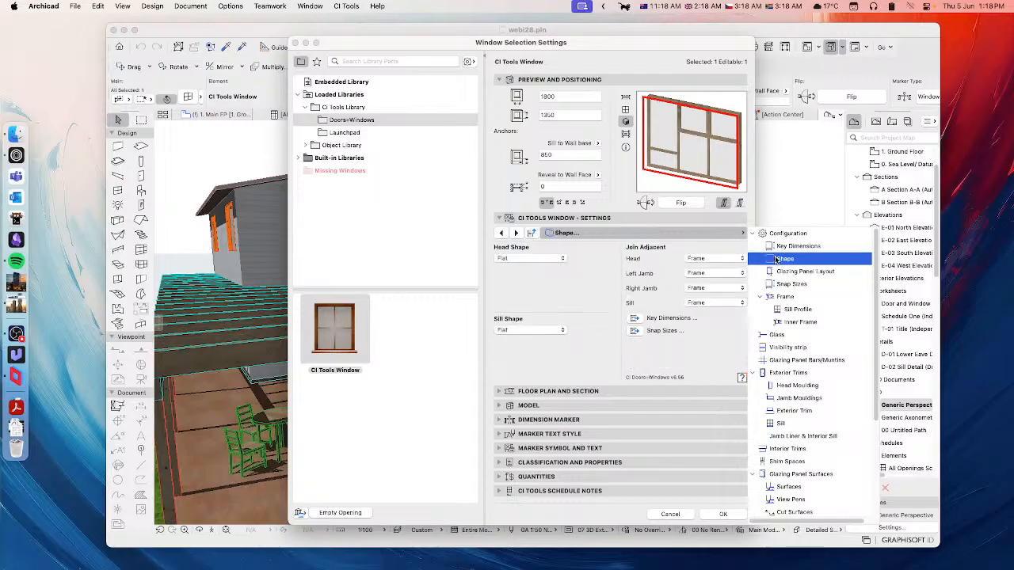
pyautogui.click(596, 348)
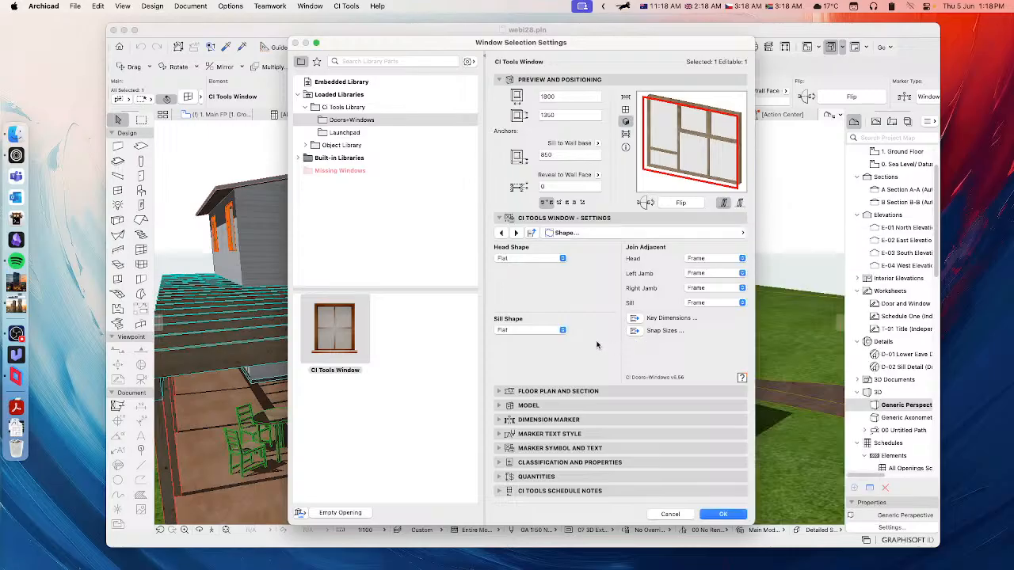
pyautogui.click(523, 259)
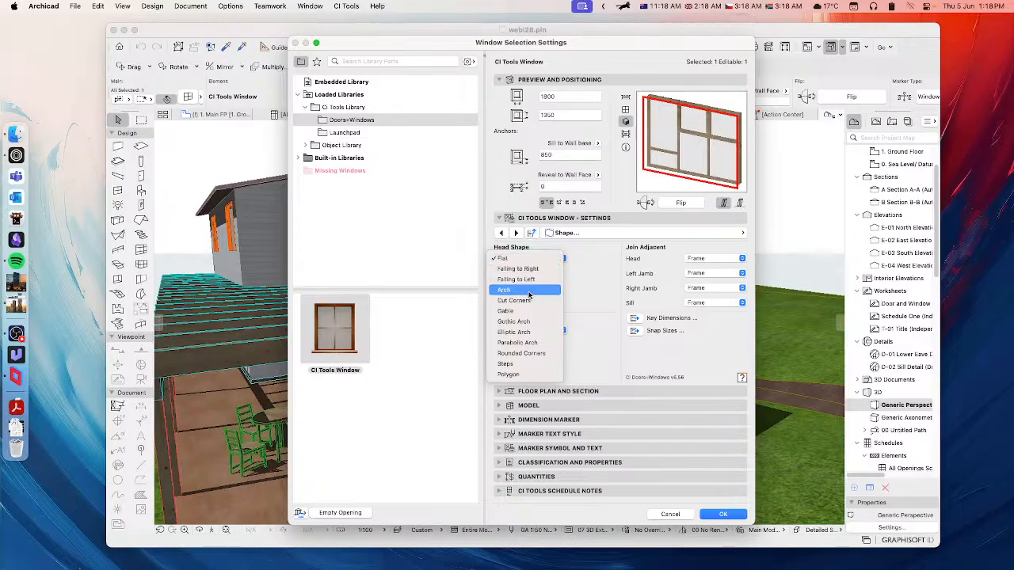
pyautogui.click(524, 292)
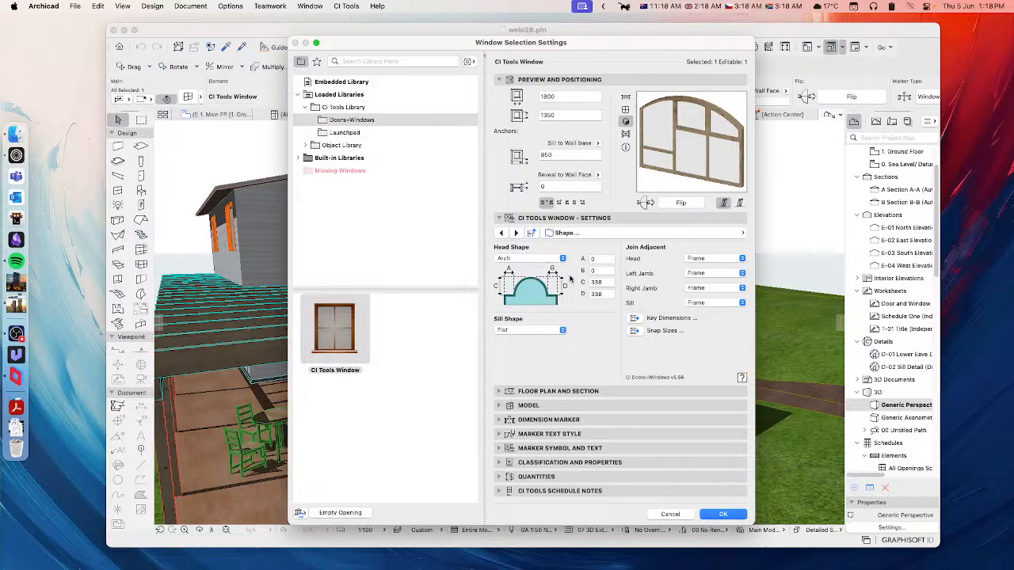
# Set the arched head's dimension A to 200 and dimension D to 100.
pyautogui.doubleClick(602, 259)
pyautogui.write('200')
pyautogui.doubleClick(603, 270)
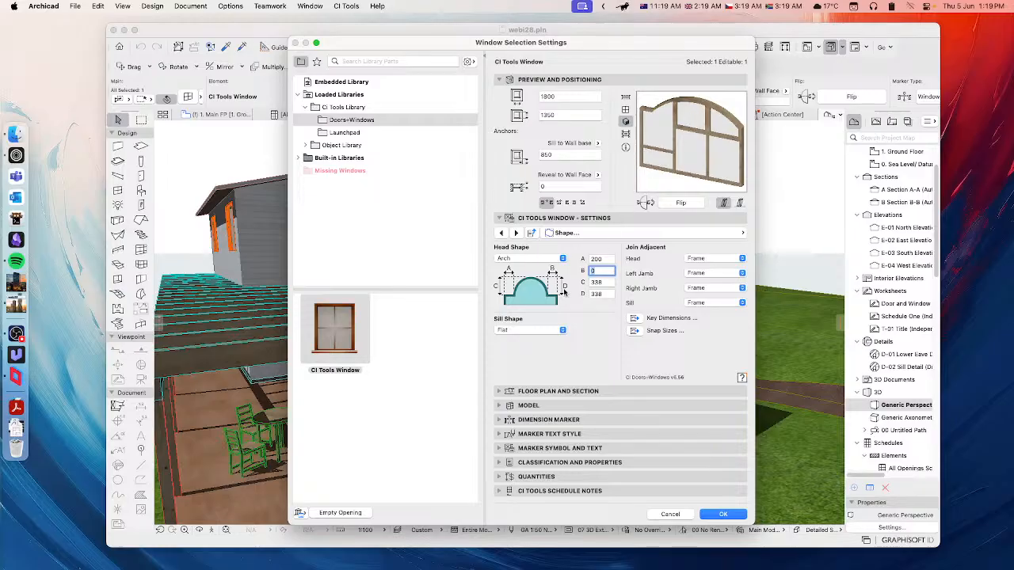
pyautogui.click(608, 296)
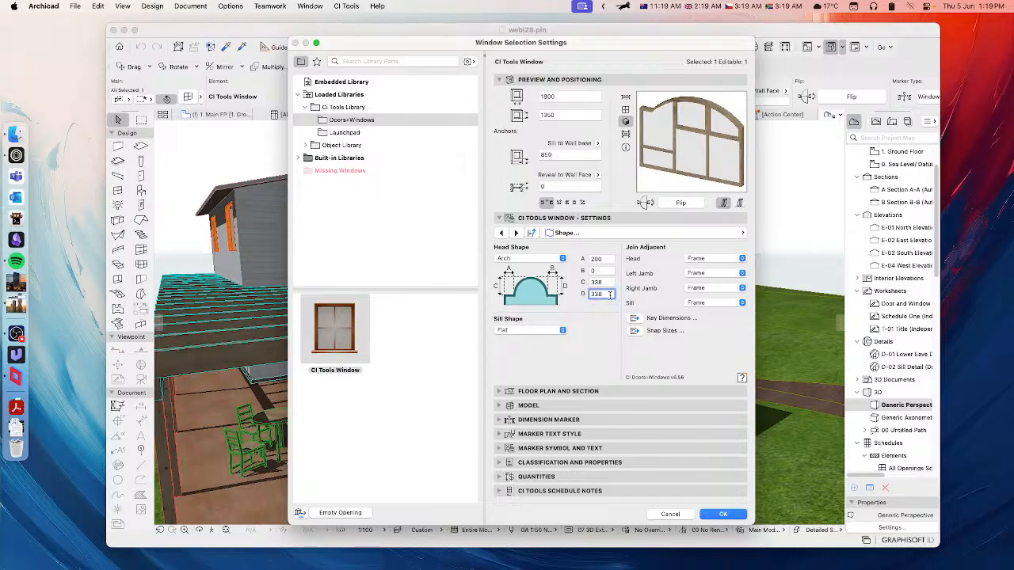
pyautogui.doubleClick(609, 296)
pyautogui.write('100')
pyautogui.click(606, 283)
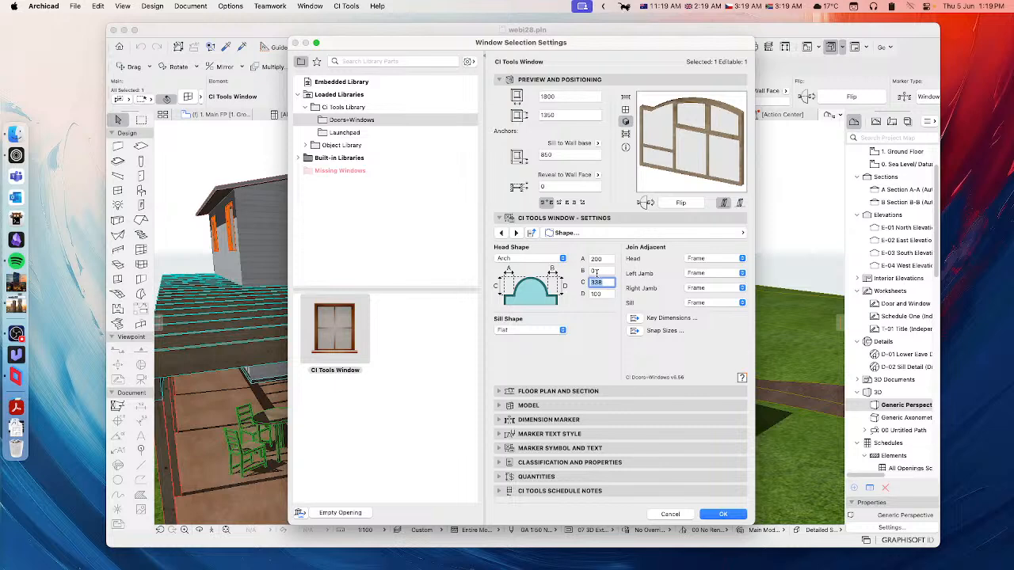
# Try the Rounded Corners sill shape on the window and return the sill to Flat.
pyautogui.click(595, 270)
pyautogui.click(519, 331)
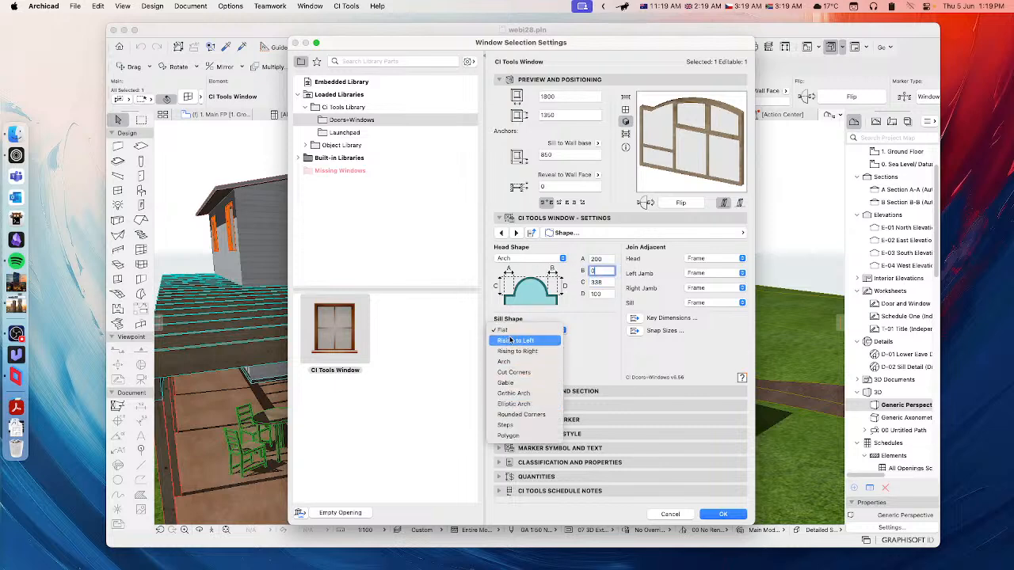
pyautogui.click(510, 416)
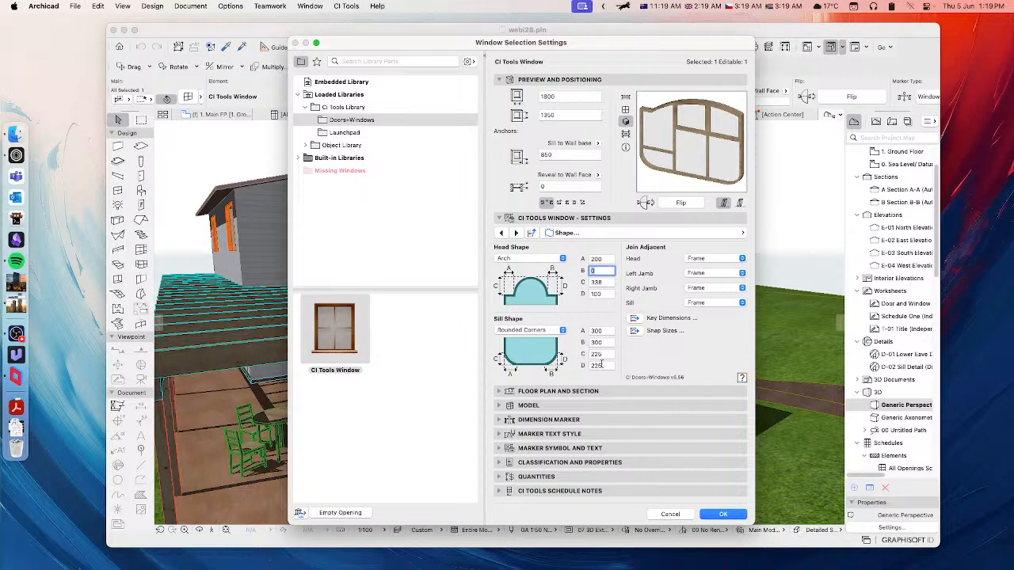
pyautogui.click(523, 332)
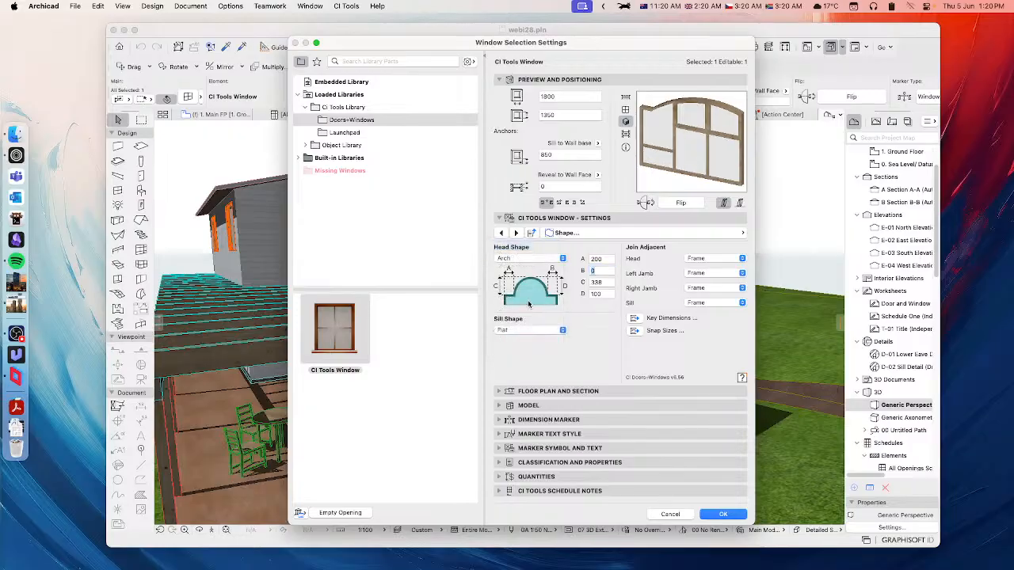
# Try the Steps head shape, check its step height array without editing it, and view the available sill shapes.
pyautogui.click(546, 259)
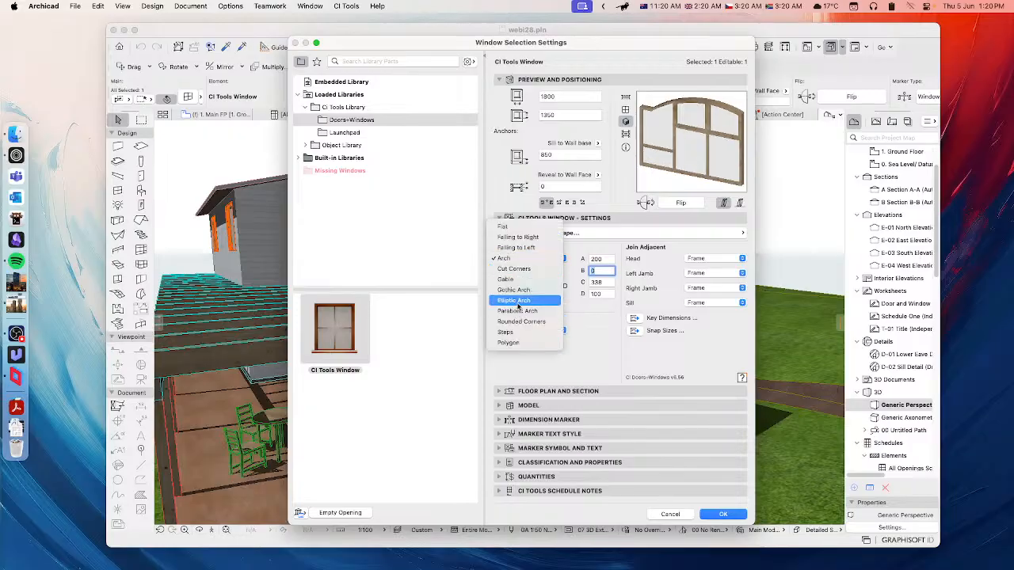
pyautogui.click(505, 333)
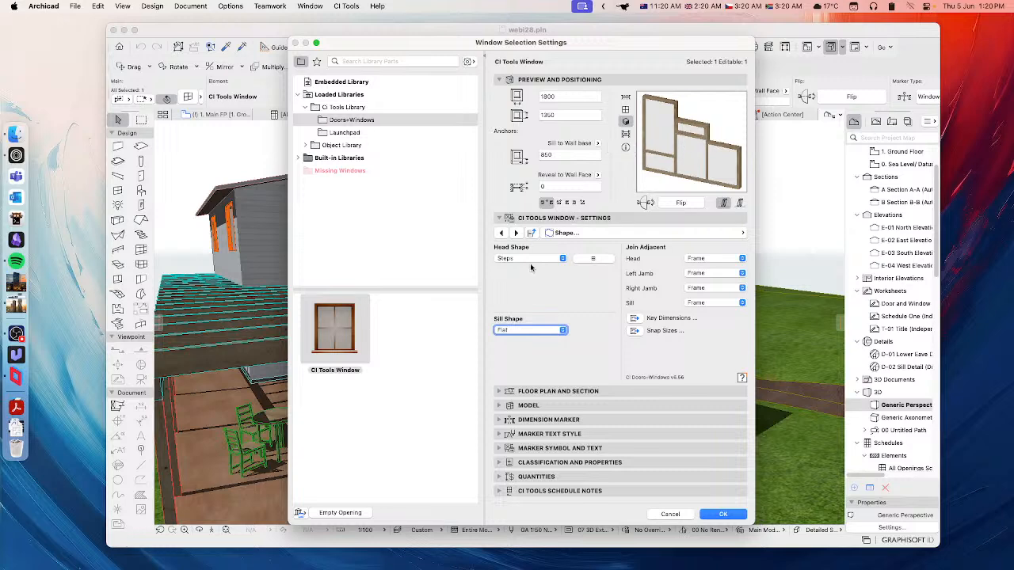
pyautogui.click(594, 258)
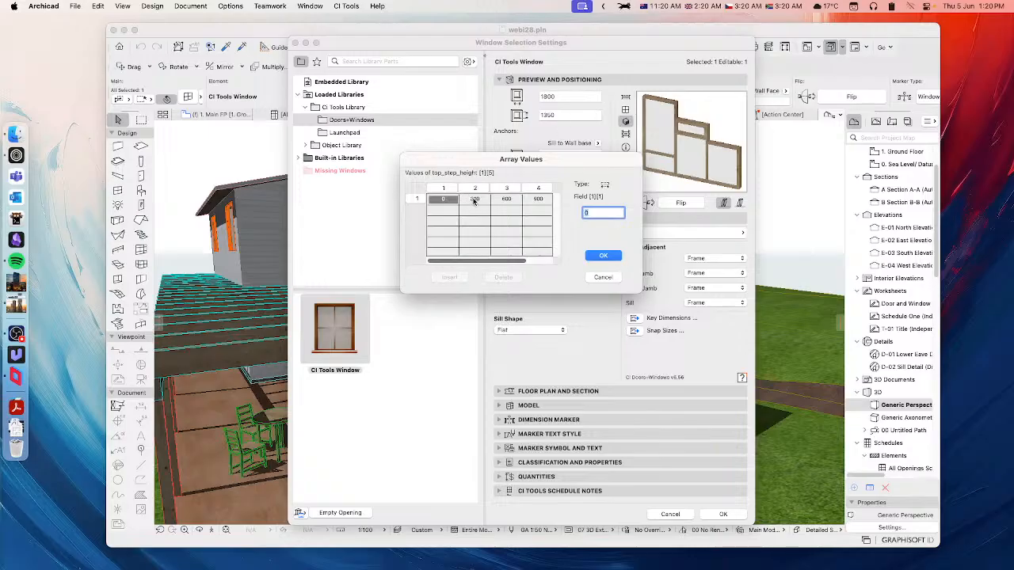
pyautogui.click(550, 260)
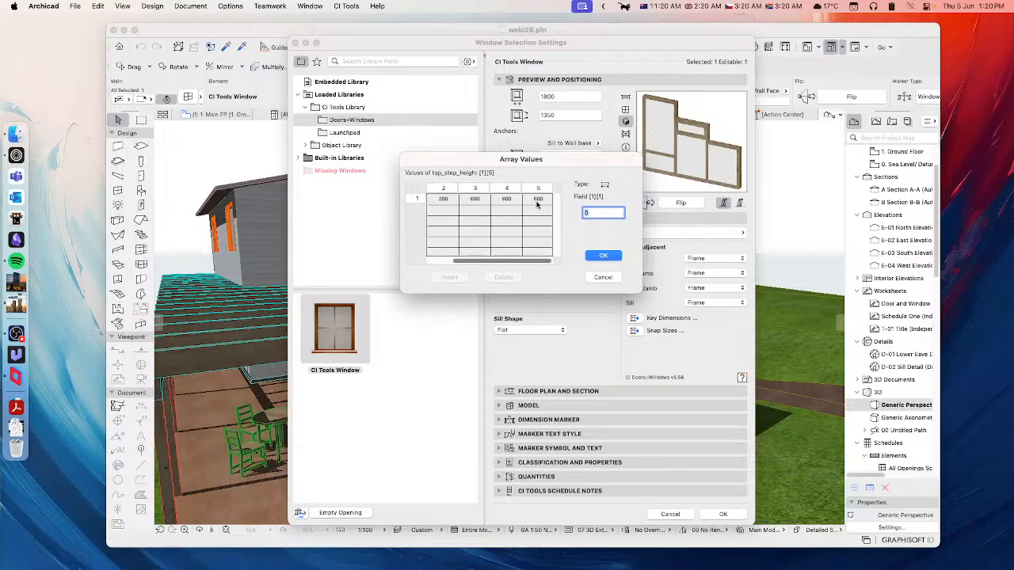
pyautogui.click(599, 277)
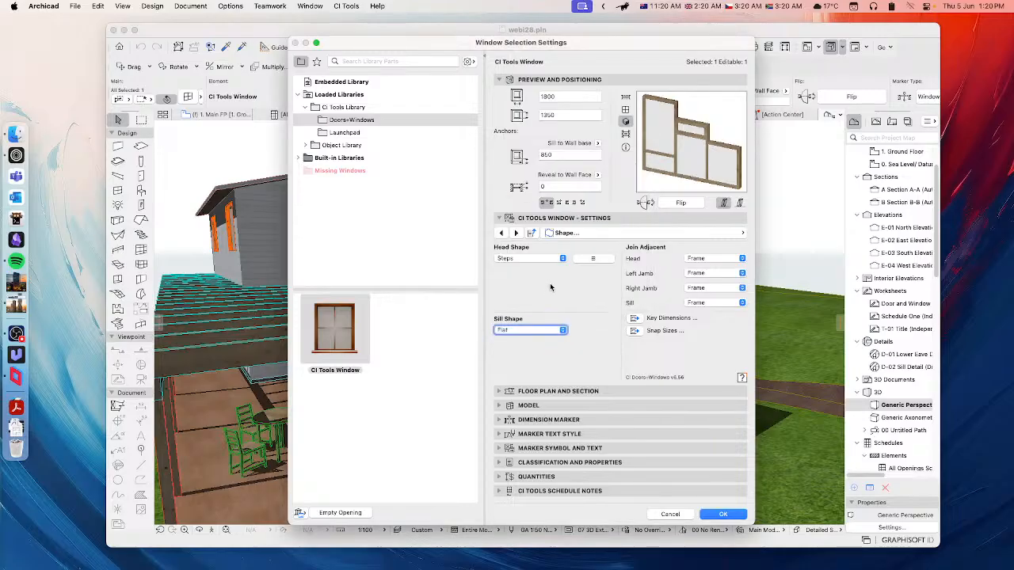
pyautogui.click(530, 329)
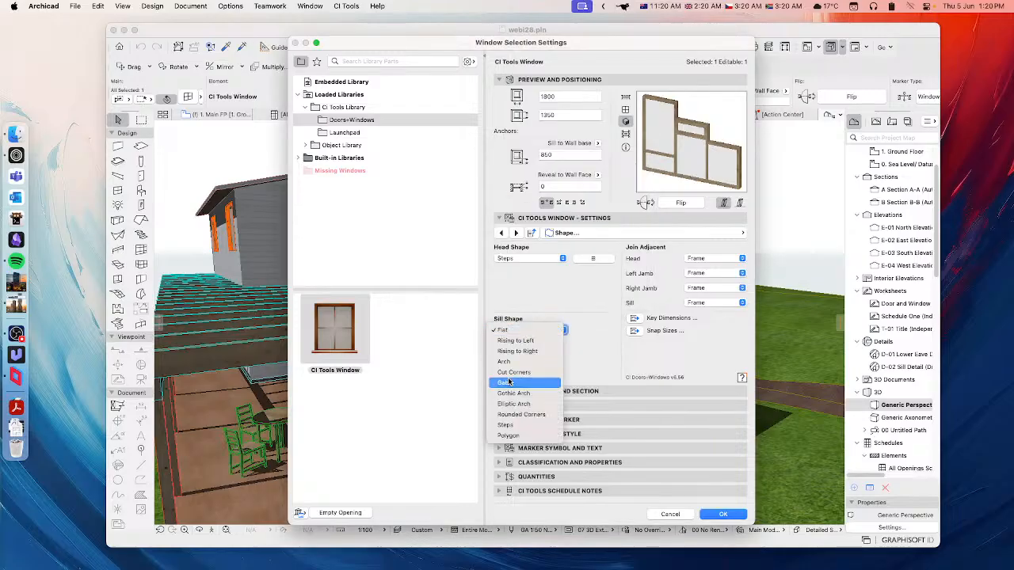
pyautogui.click(554, 312)
# Change the head shape to Polygon and set edge height A of Panel 1 to 200.
pyautogui.click(548, 261)
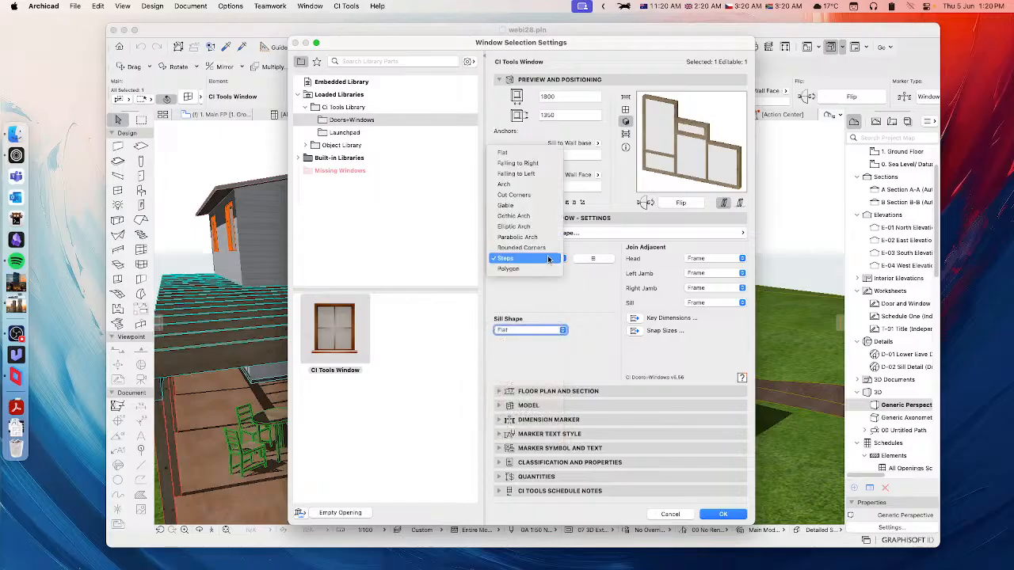
pyautogui.click(522, 269)
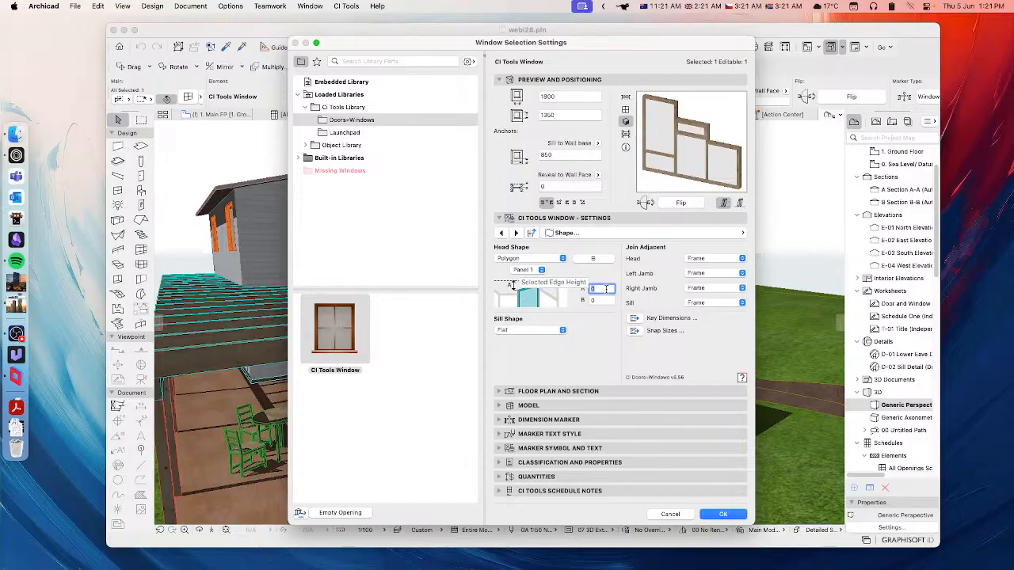
pyautogui.write('2')
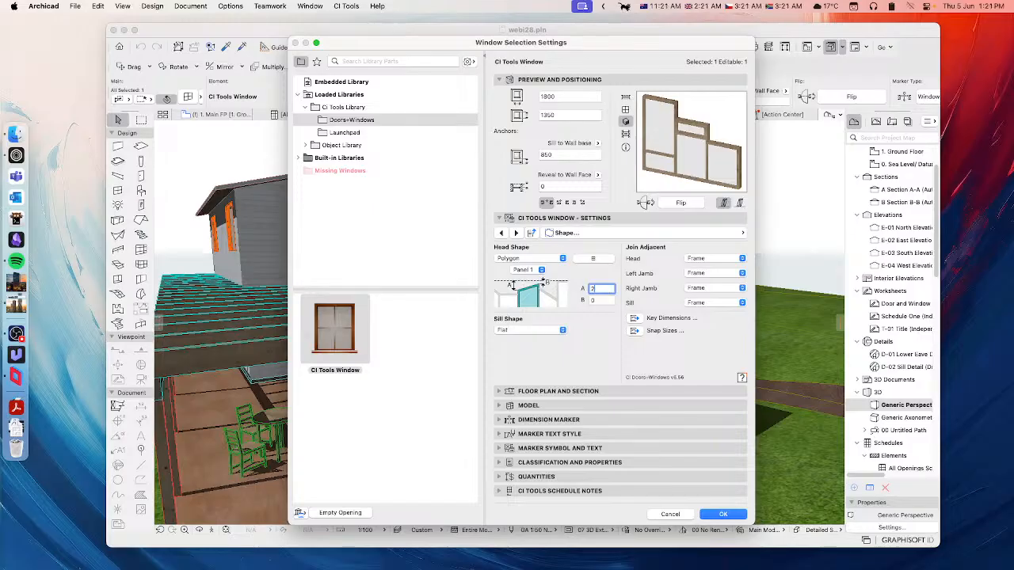
pyautogui.write('00')
pyautogui.press('Tab')
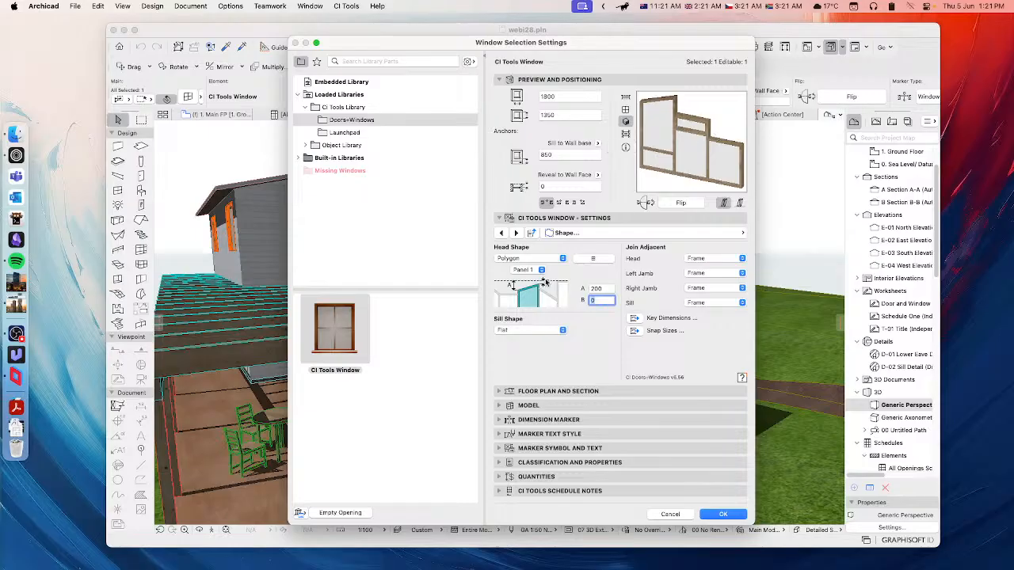
# Change the head shape to Falling to Left and enter a slope angle of 45 degrees.
pyautogui.click(525, 259)
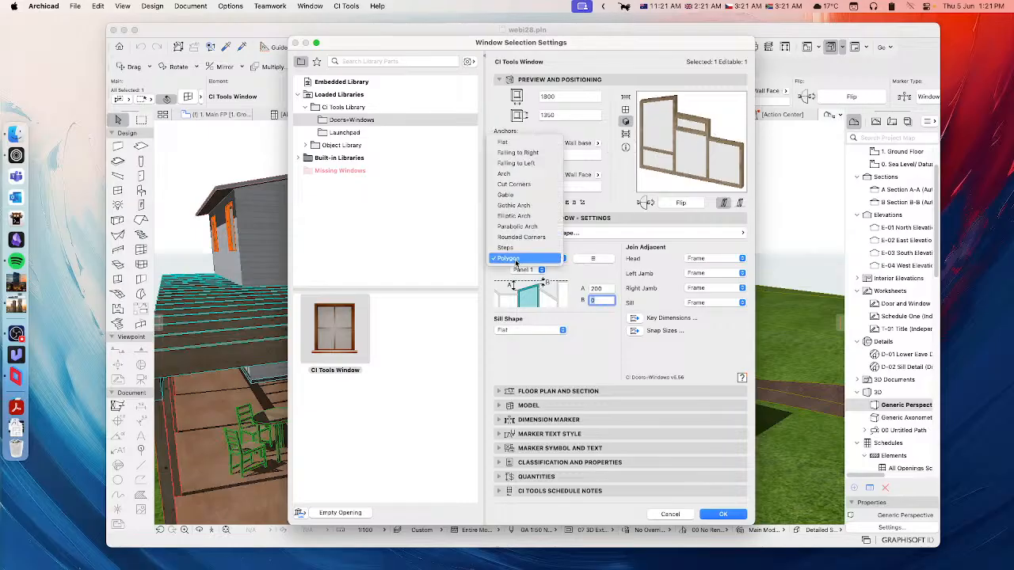
pyautogui.click(530, 163)
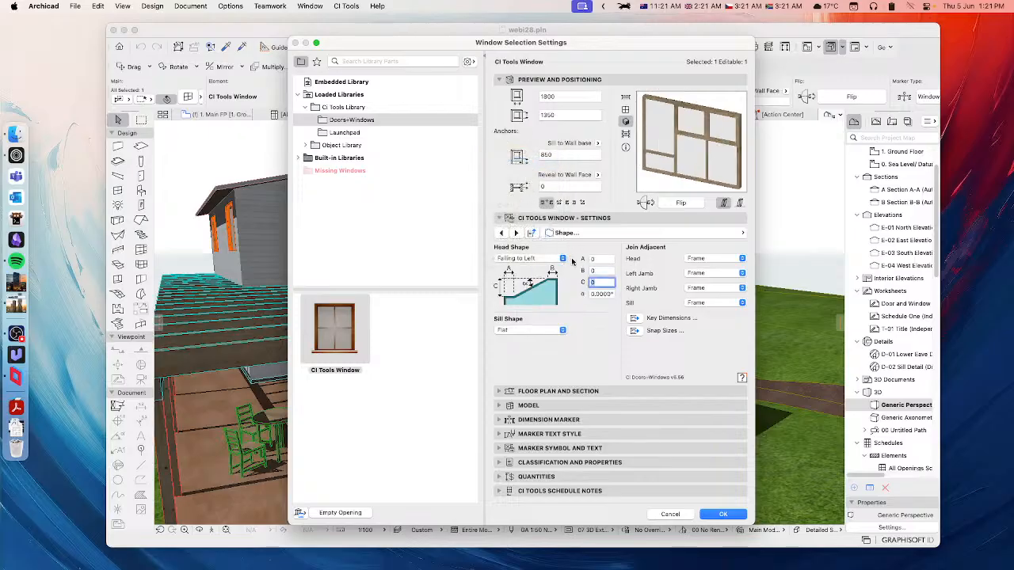
pyautogui.click(601, 294)
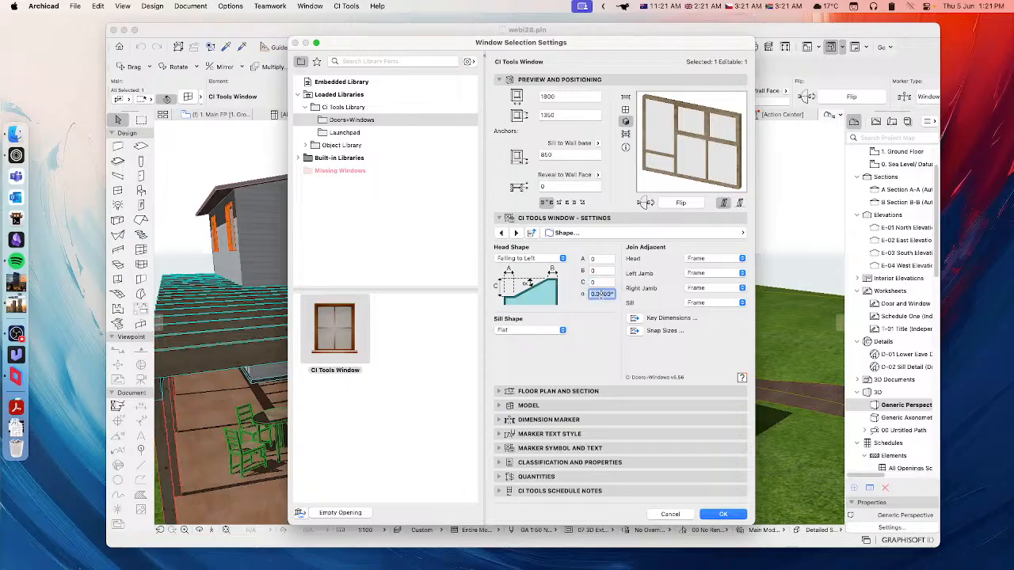
pyautogui.write('45')
pyautogui.click(604, 281)
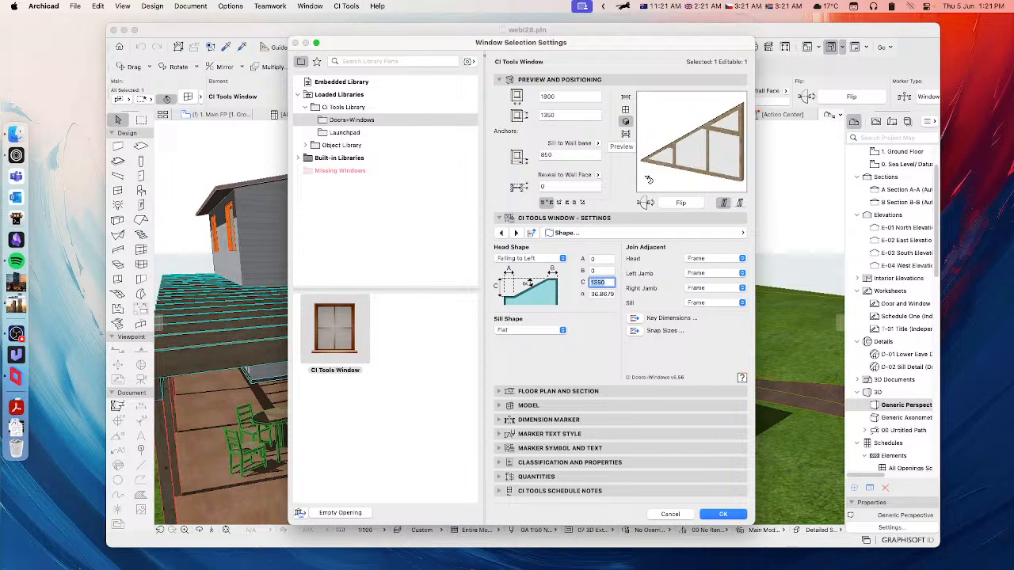
# Set the window's head shape to Flat.
pyautogui.click(538, 259)
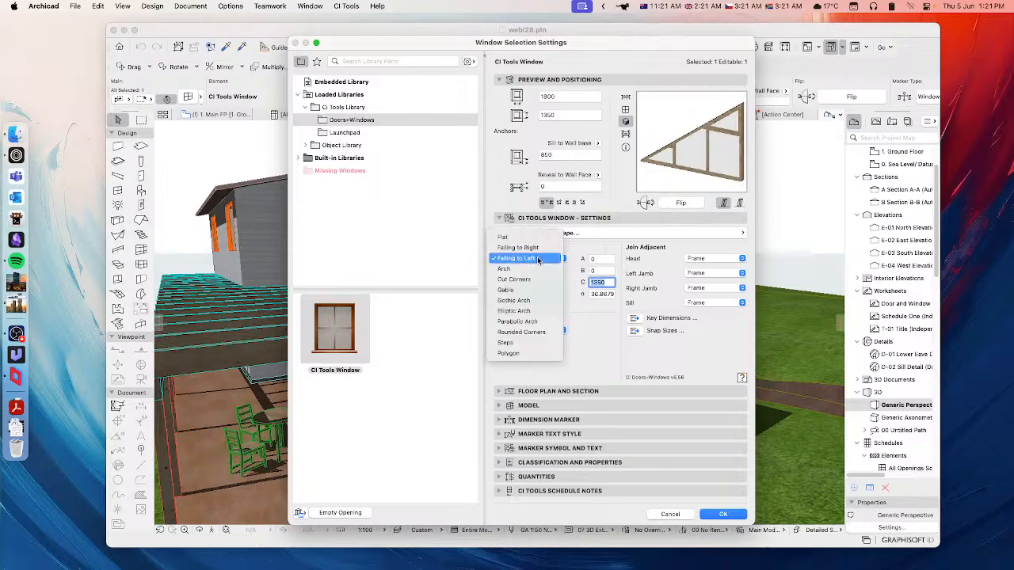
pyautogui.click(507, 238)
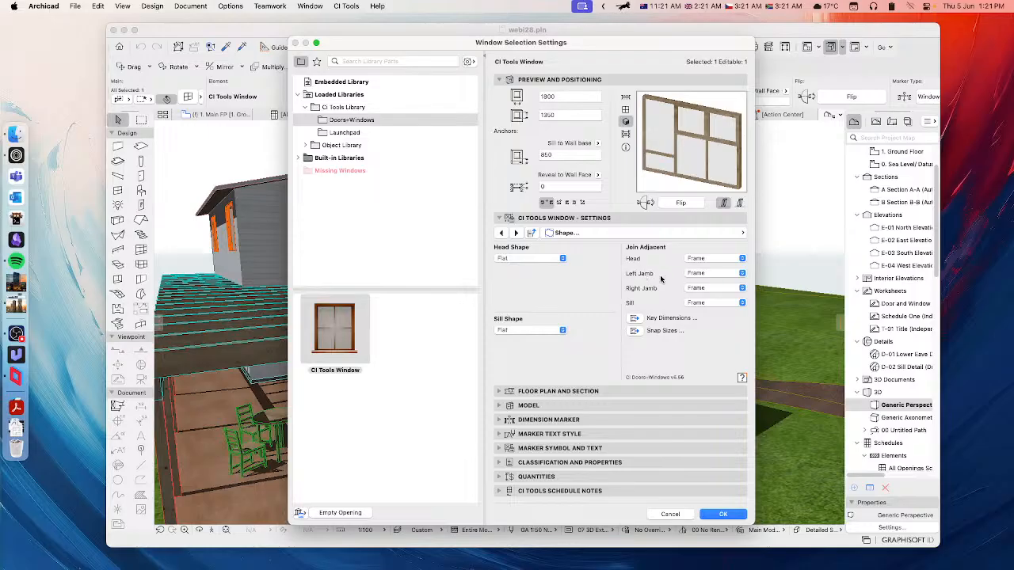
# Try a Glass Joint as the head's adjacent join and return it to Frame.
pyautogui.click(704, 259)
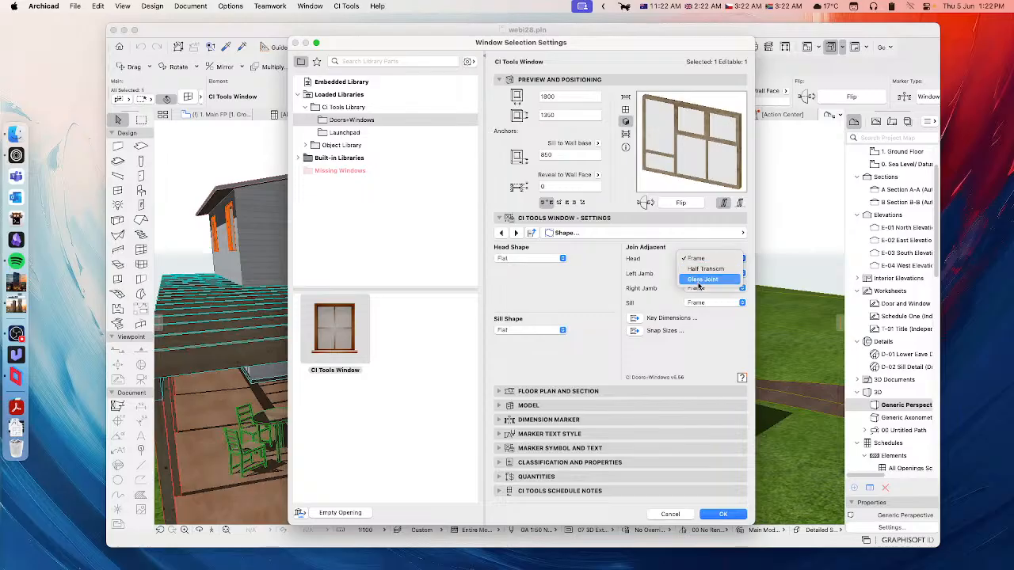
pyautogui.click(701, 281)
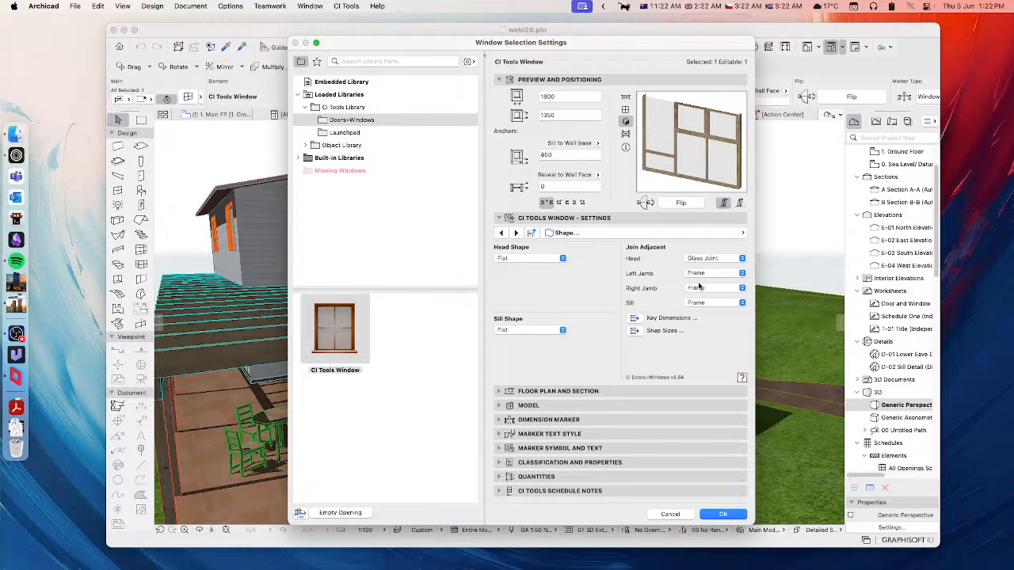
pyautogui.click(716, 258)
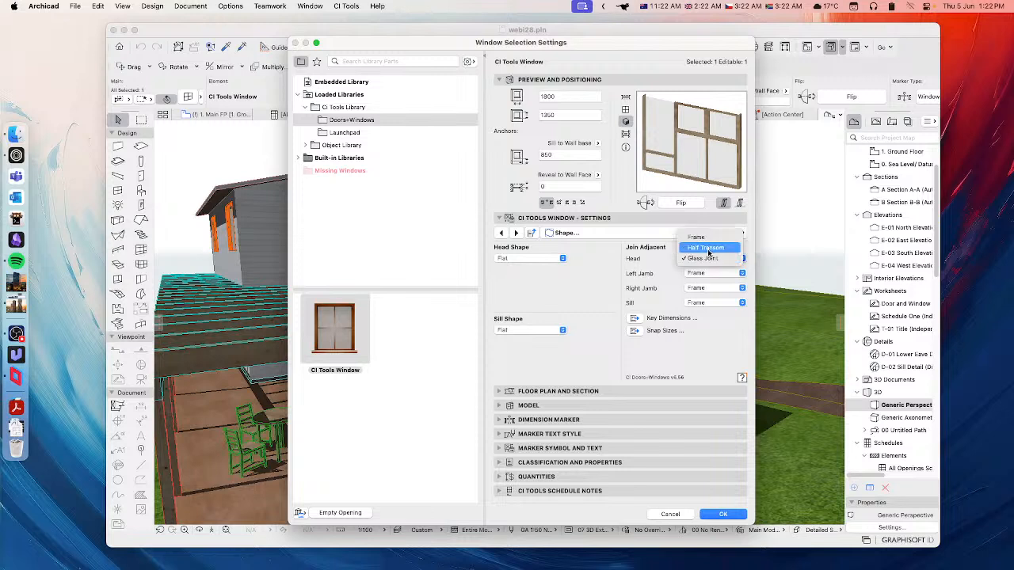
pyautogui.click(707, 239)
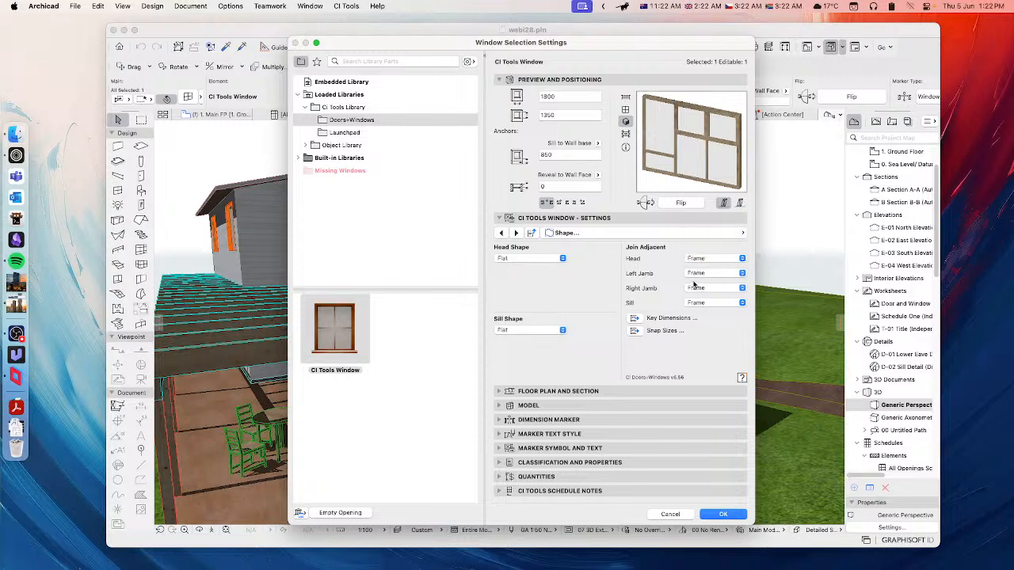
# Try Glass Joint and Corner Post as the left jamb's adjacent join, and return it to Frame.
pyautogui.click(703, 274)
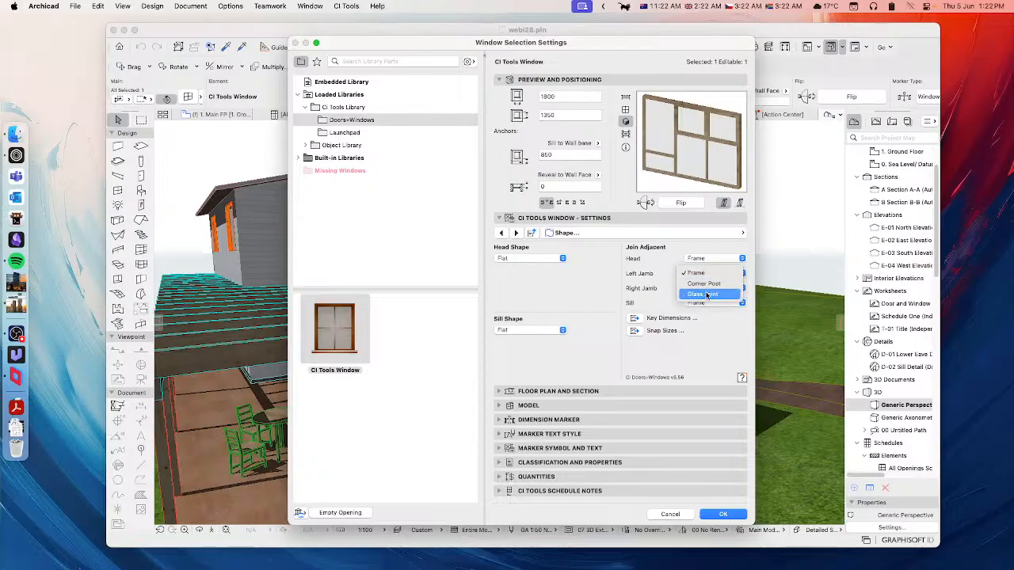
pyautogui.click(703, 294)
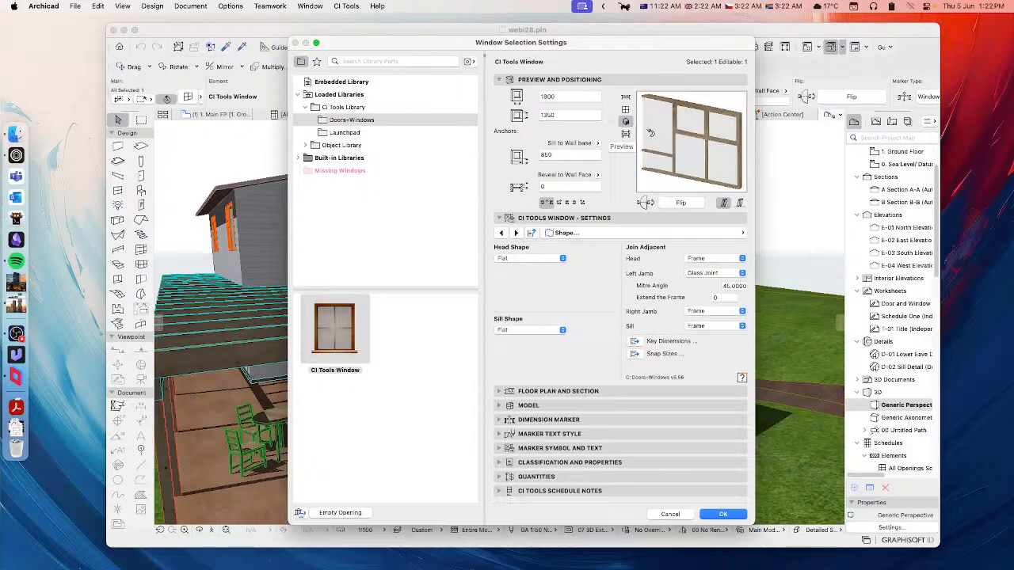
pyautogui.click(711, 274)
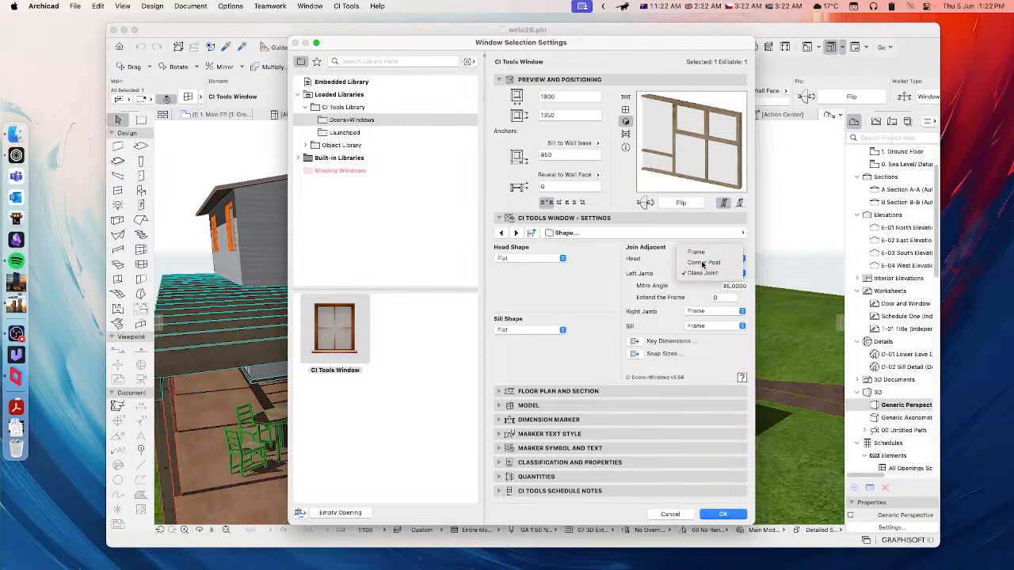
pyautogui.click(702, 263)
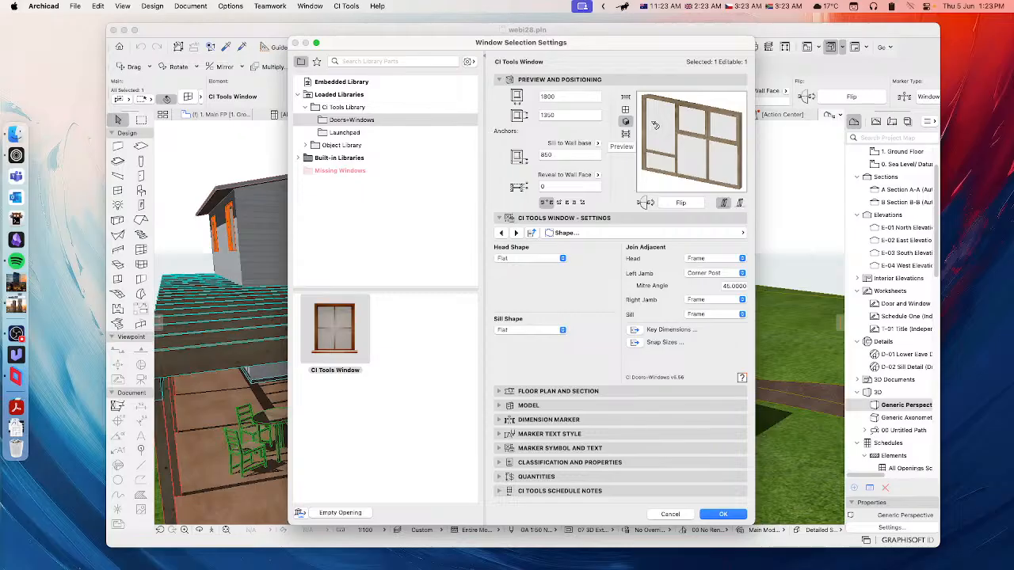
pyautogui.click(716, 273)
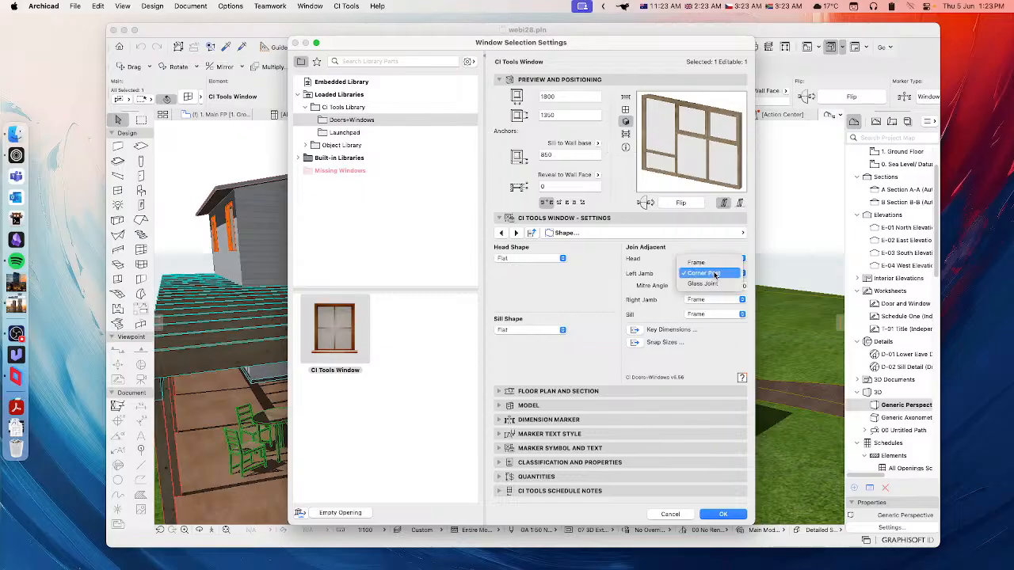
pyautogui.click(704, 264)
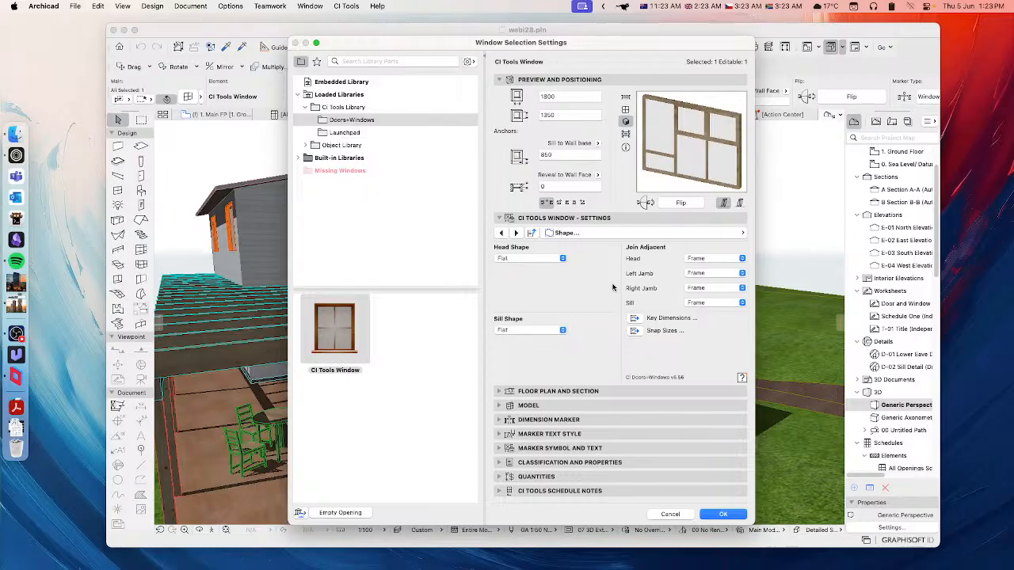
# Look through the Frame, Sill Profile, Inner Frame, Glass and Visibility strip settings pages.
pyautogui.click(620, 235)
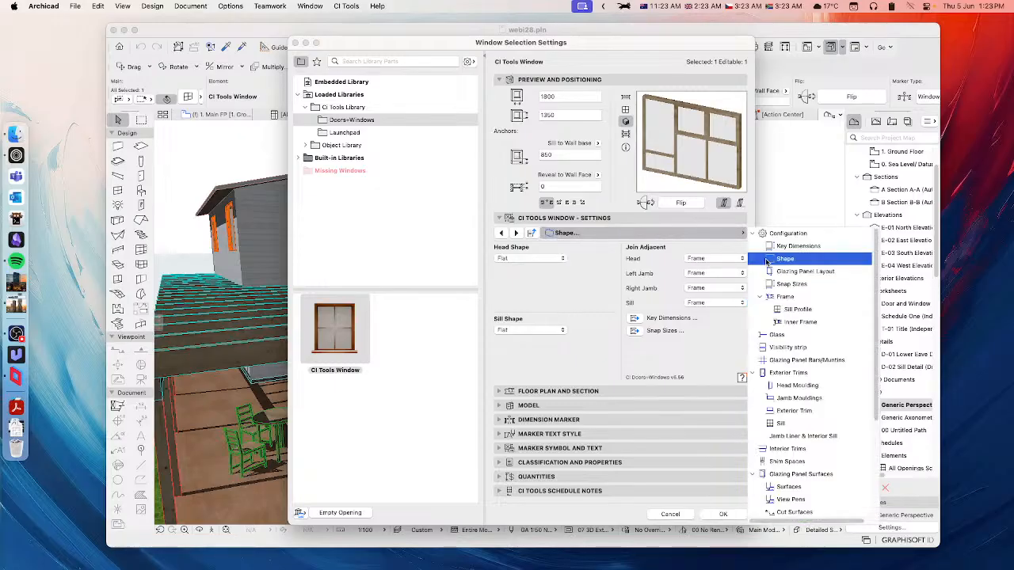
pyautogui.click(781, 297)
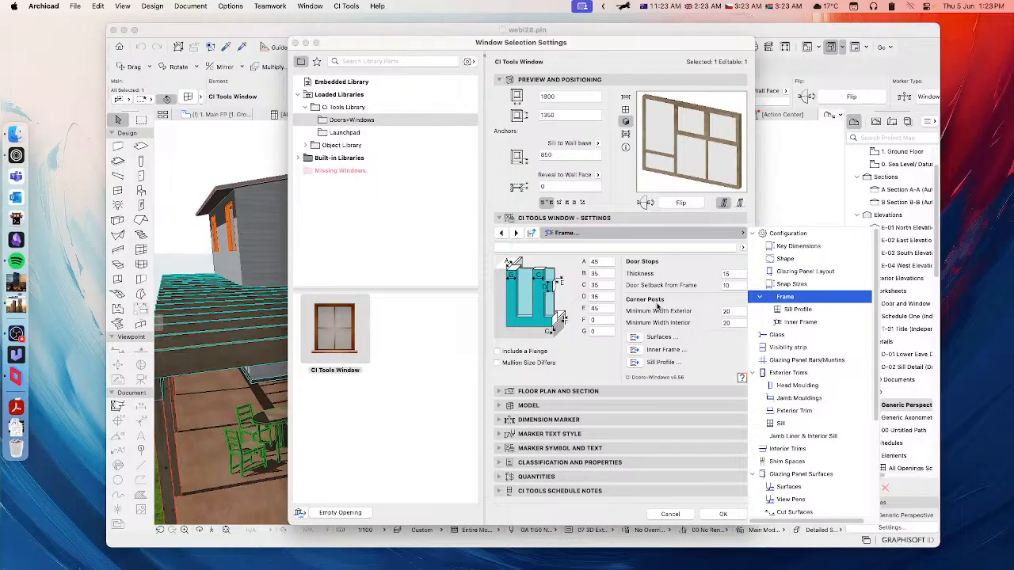
pyautogui.click(812, 312)
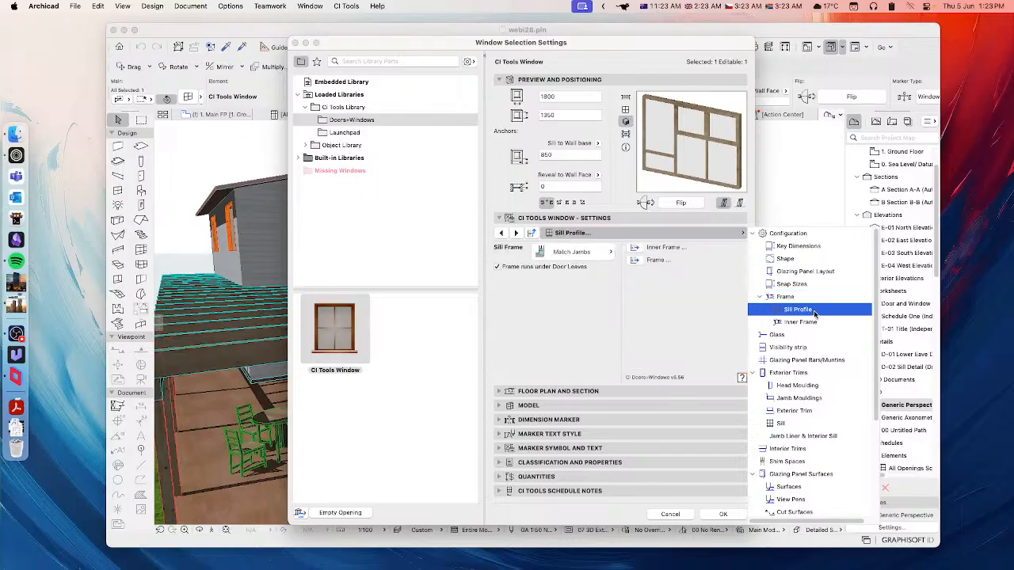
pyautogui.click(803, 322)
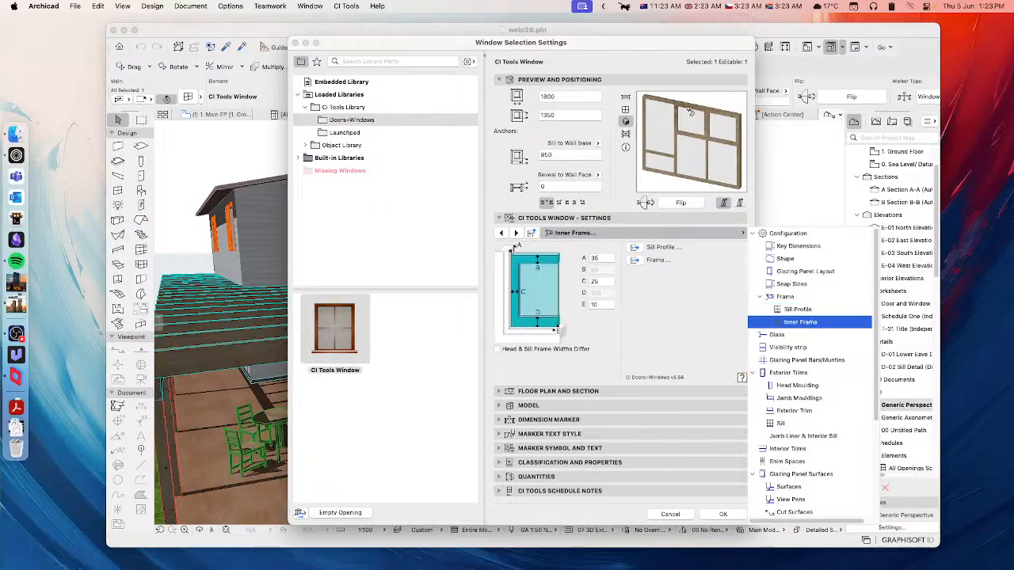
pyautogui.click(781, 335)
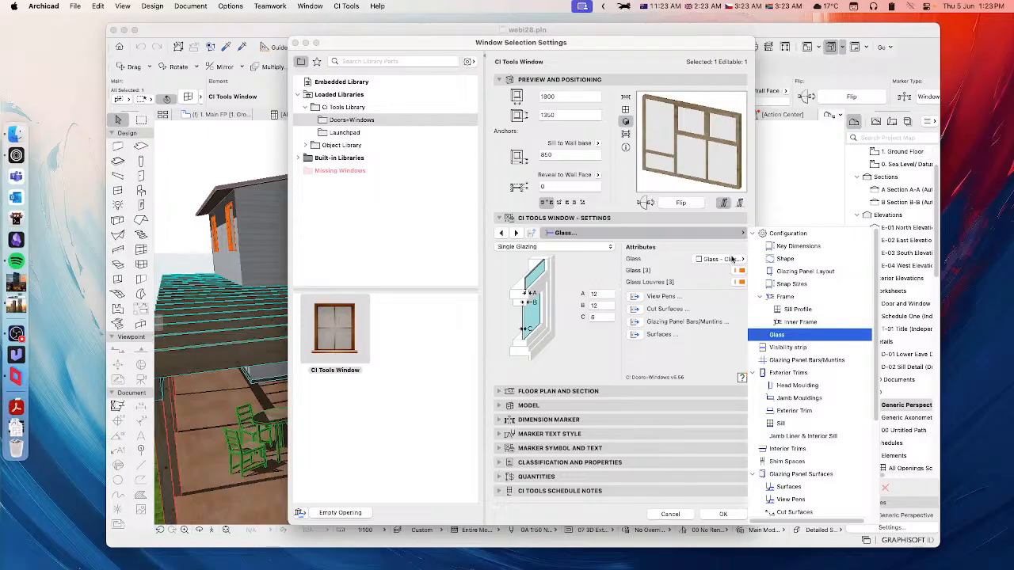
pyautogui.click(812, 348)
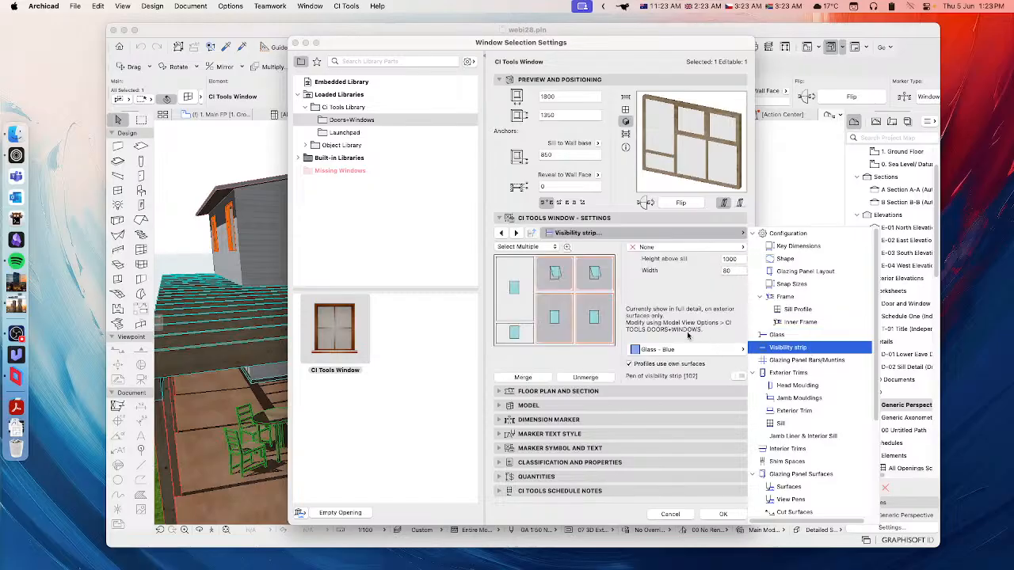
# Add a Generic visibility strip to the four selected panels in the window's middle and right columns.
pyautogui.click(661, 282)
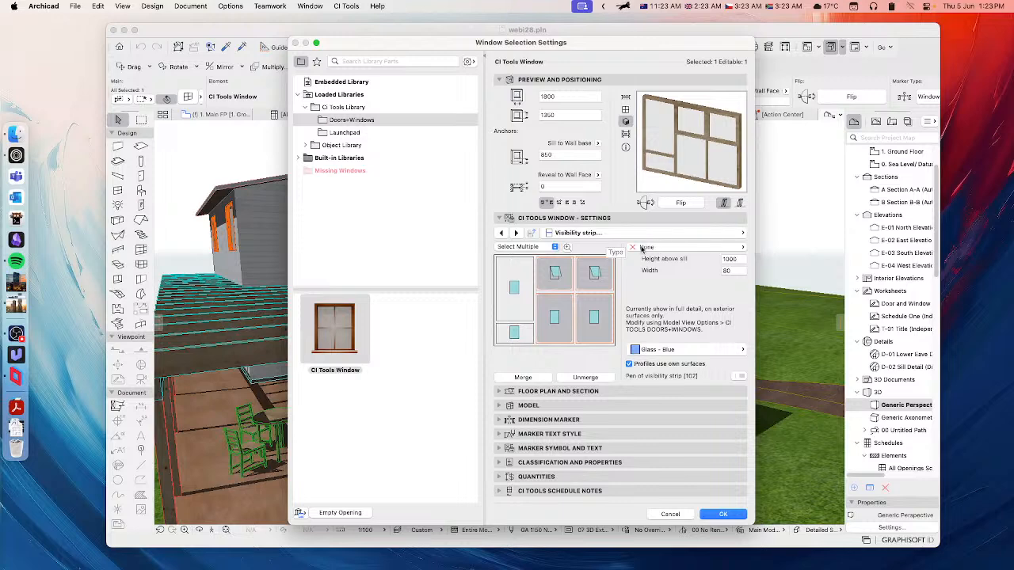
pyautogui.click(666, 248)
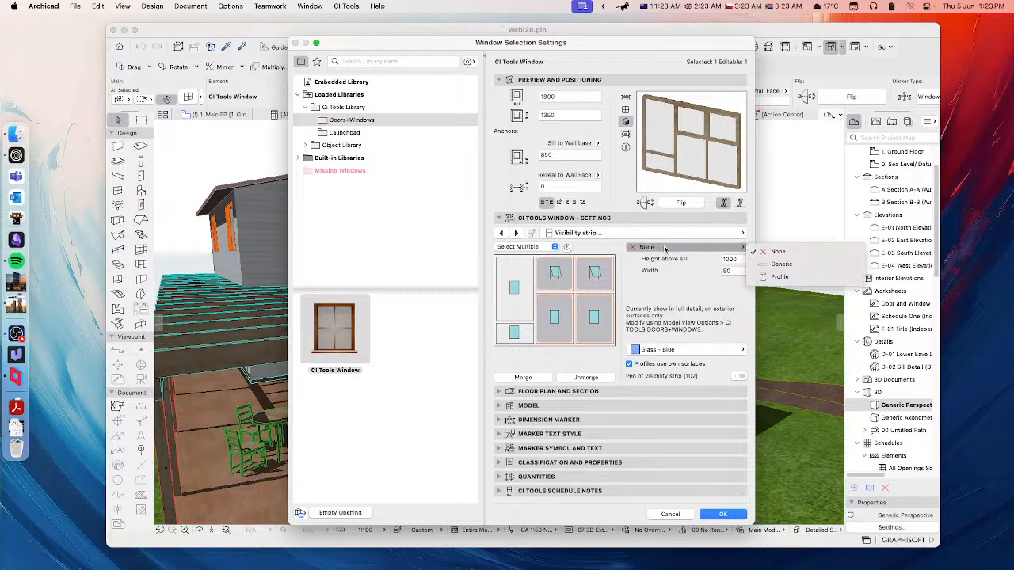
pyautogui.click(790, 266)
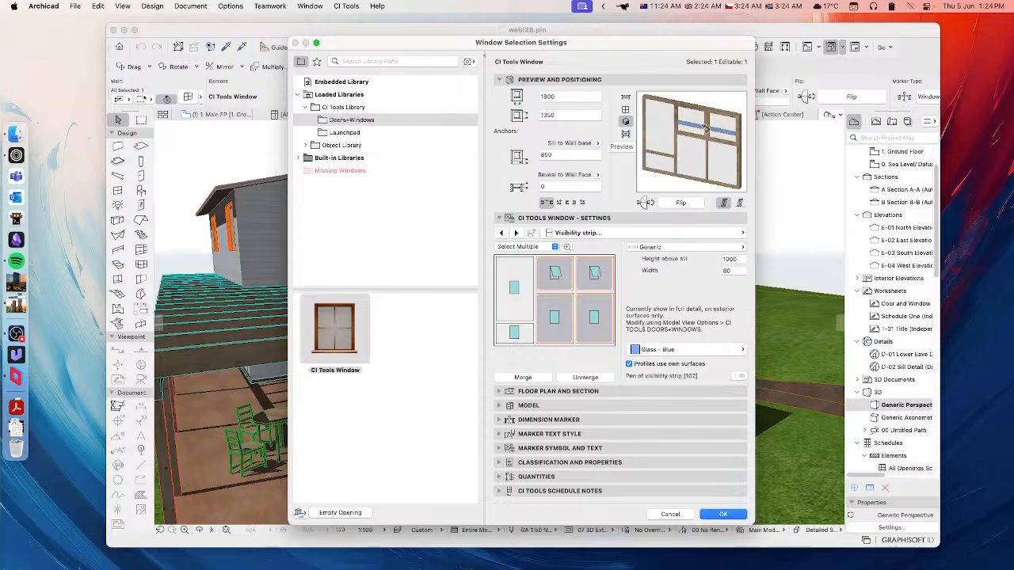
# Try the Equal Angles profile as the visibility strip of the selected panels and return the strip to Generic.
pyautogui.click(661, 249)
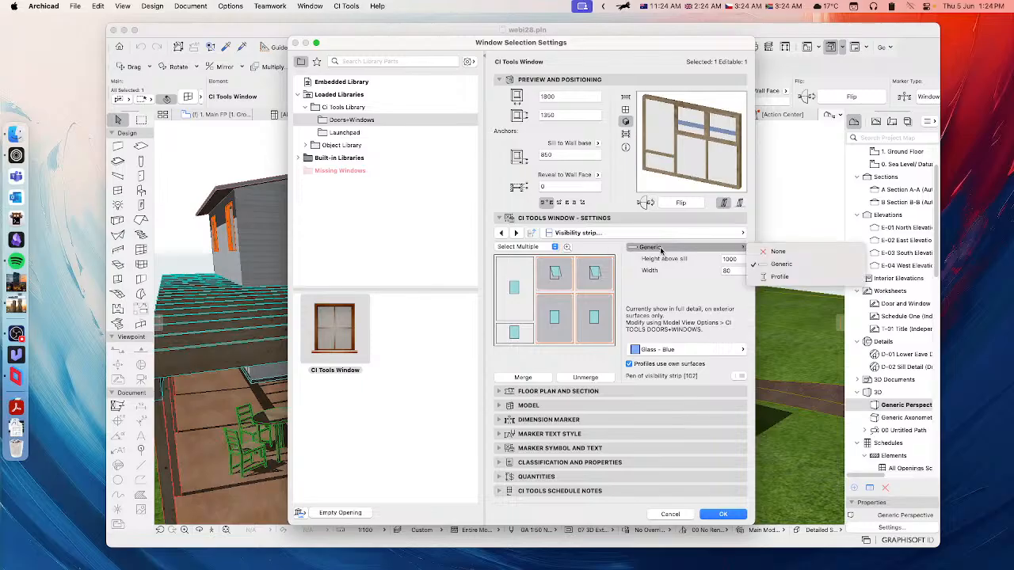
pyautogui.click(788, 279)
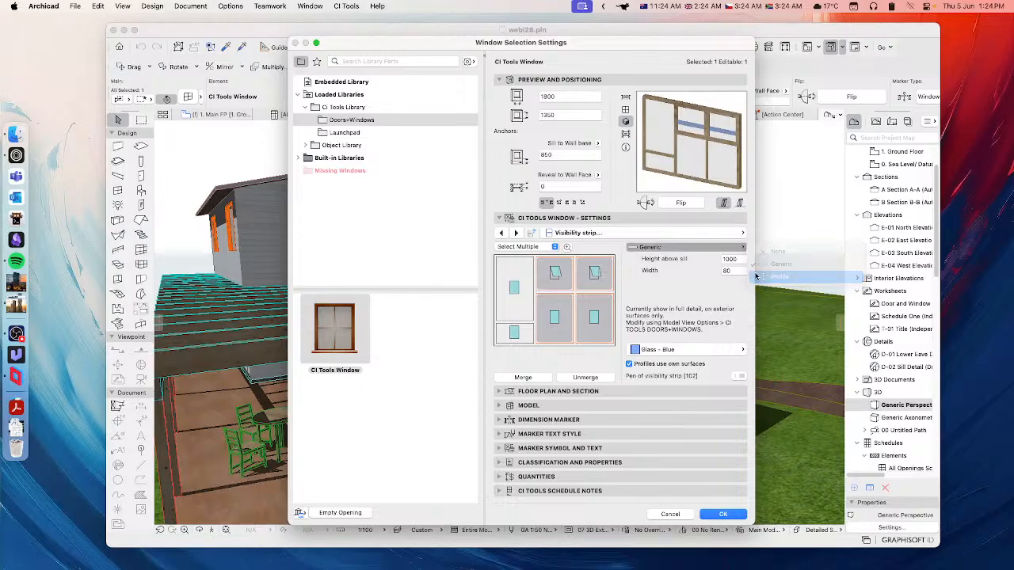
pyautogui.click(681, 248)
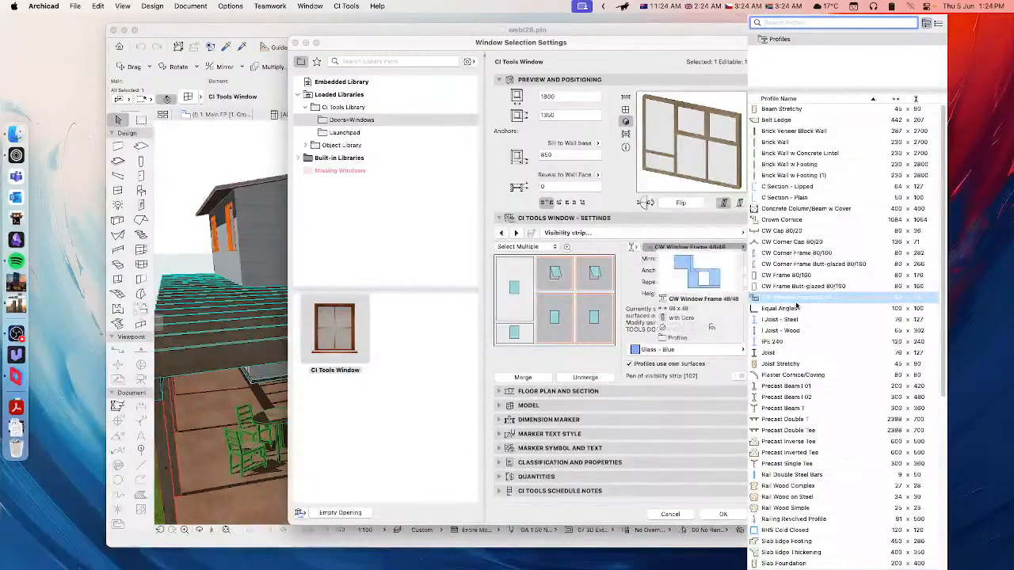
pyautogui.moveTo(790, 422)
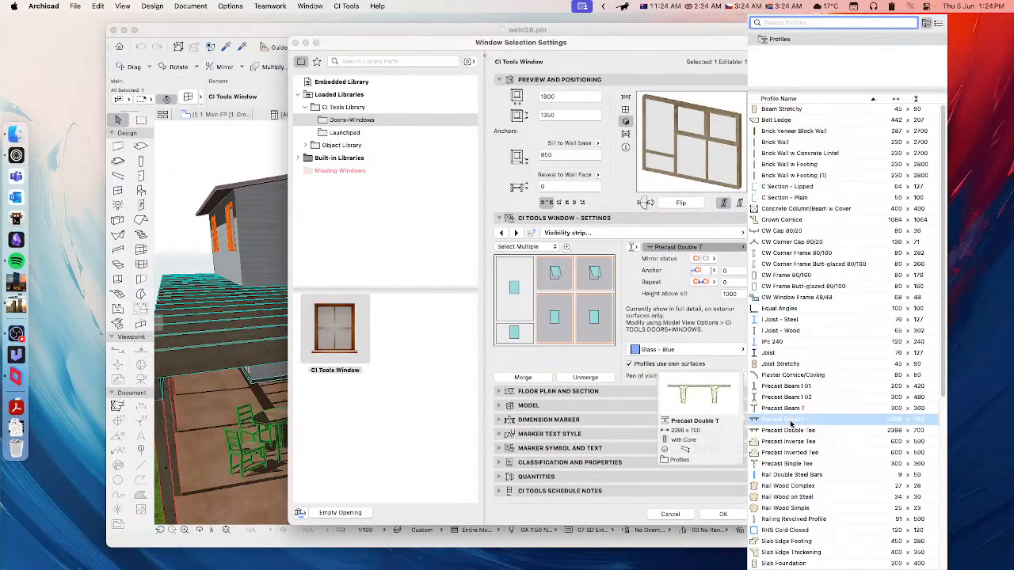
pyautogui.click(803, 307)
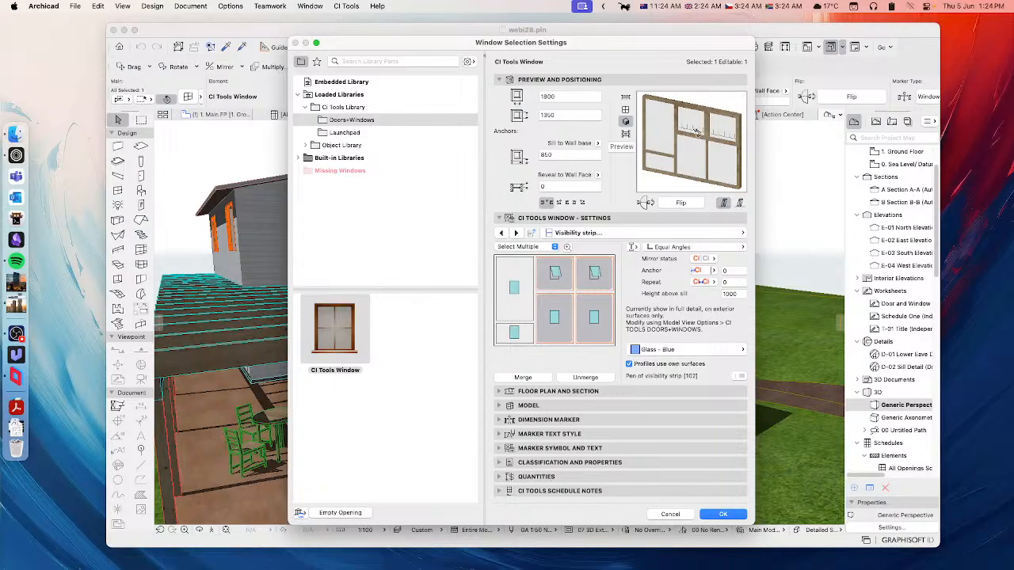
pyautogui.click(695, 247)
pyautogui.click(656, 247)
pyautogui.click(631, 248)
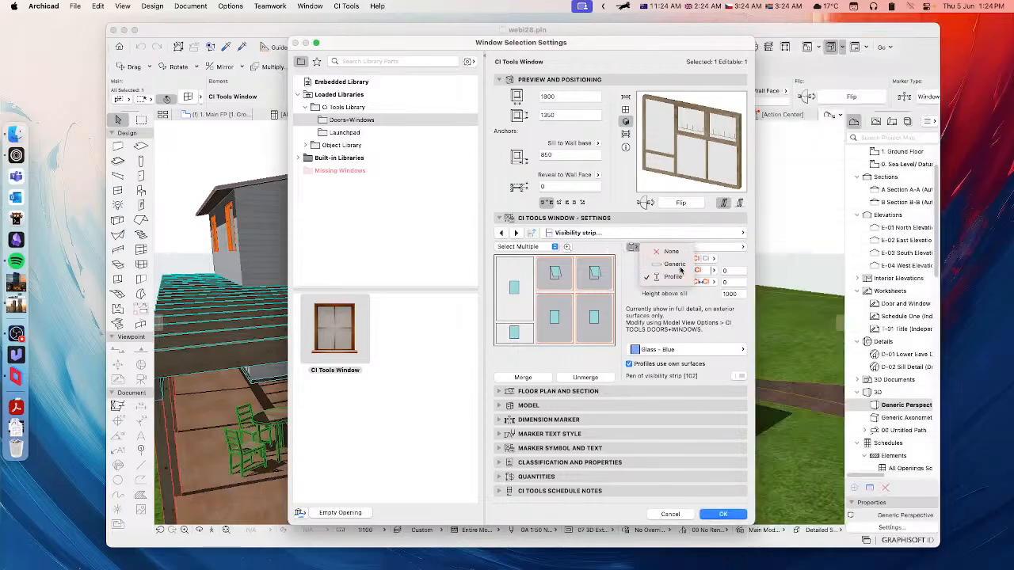
pyautogui.click(662, 264)
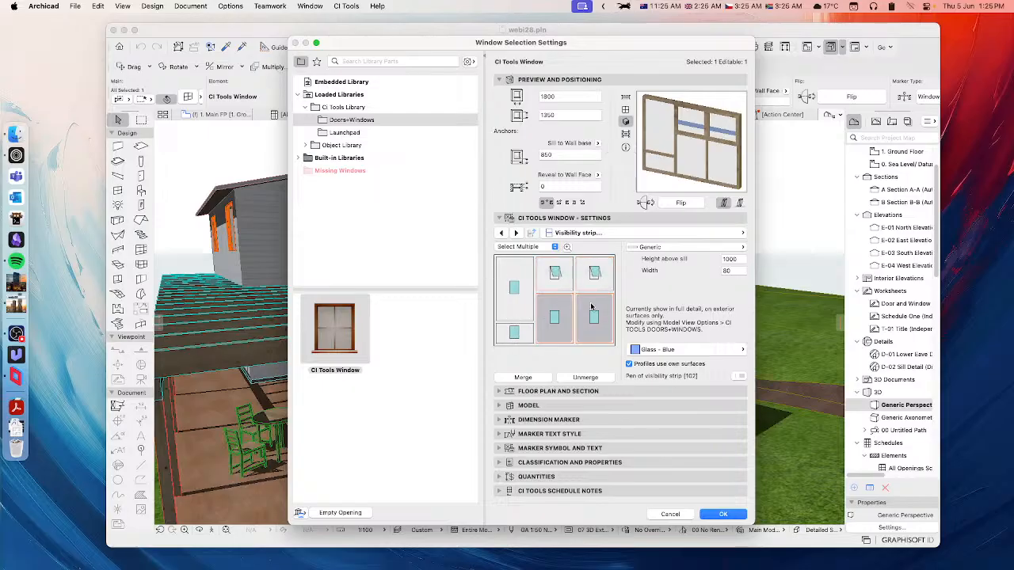
# Give the two left-column panels a Generic visibility strip with a height above sill of 700 and a width of 200.
pyautogui.click(514, 341)
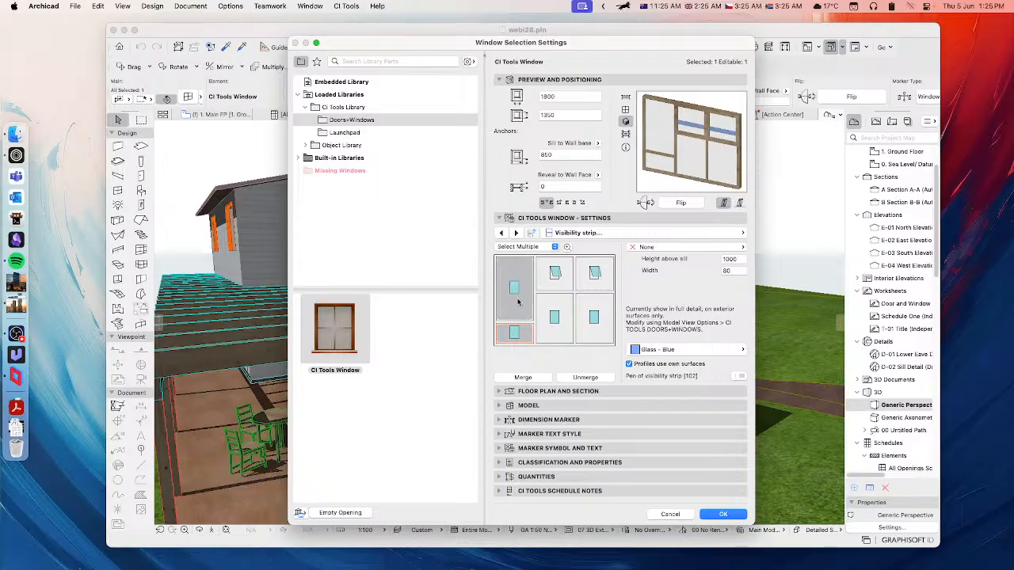
pyautogui.click(646, 248)
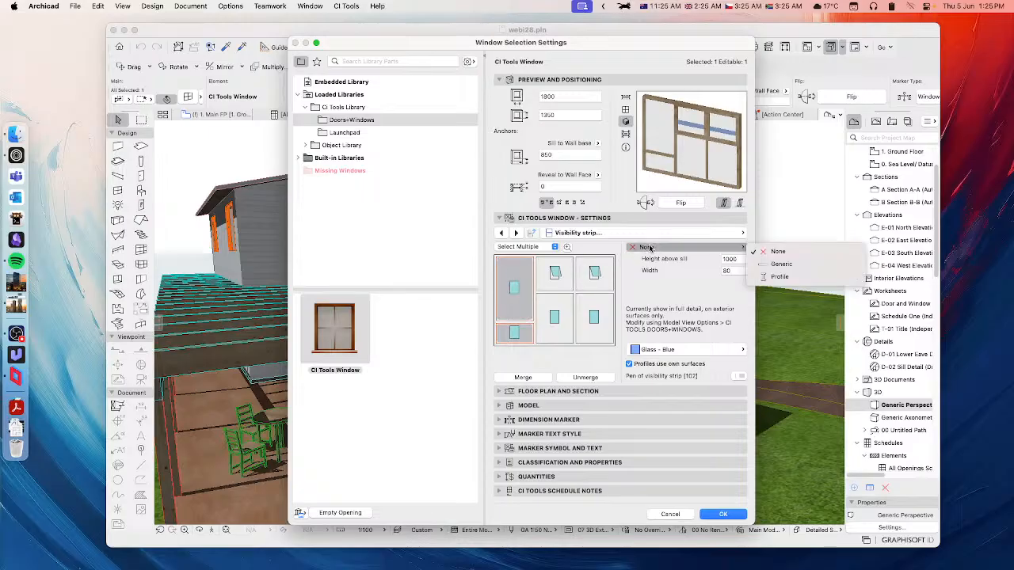
pyautogui.click(781, 263)
pyautogui.click(726, 259)
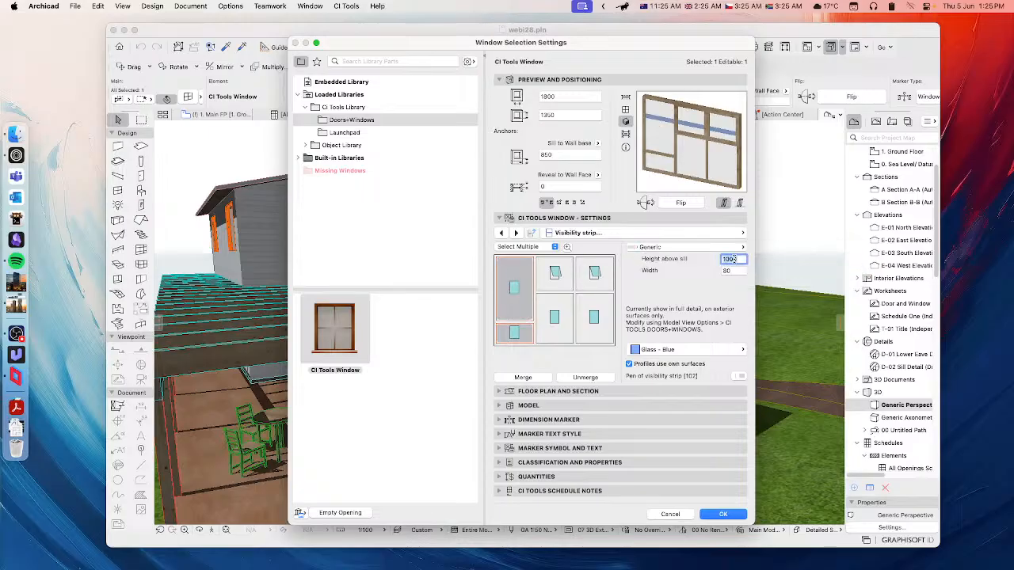
pyautogui.write('700')
pyautogui.click(736, 270)
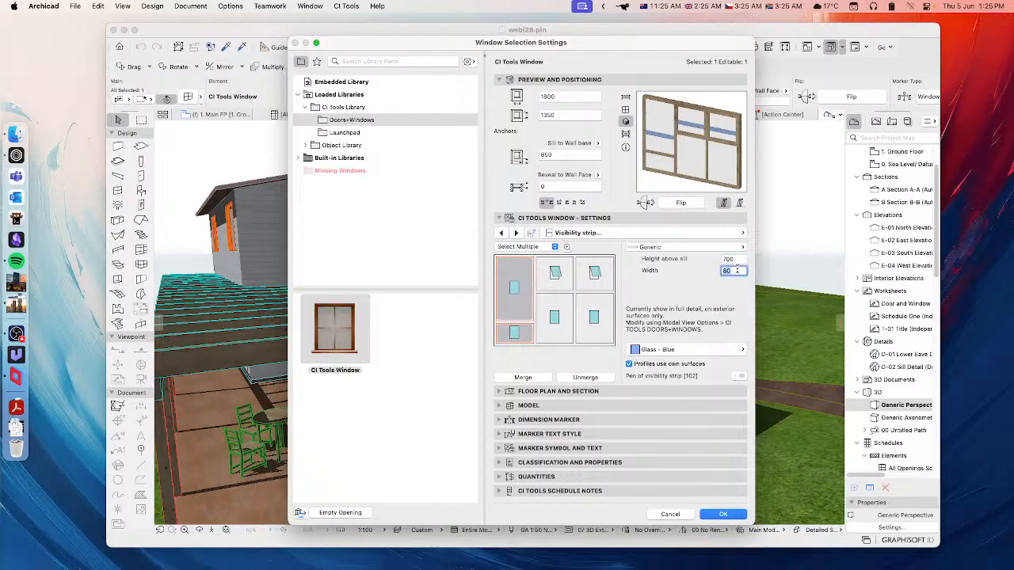
pyautogui.write('200')
pyautogui.press('Return')
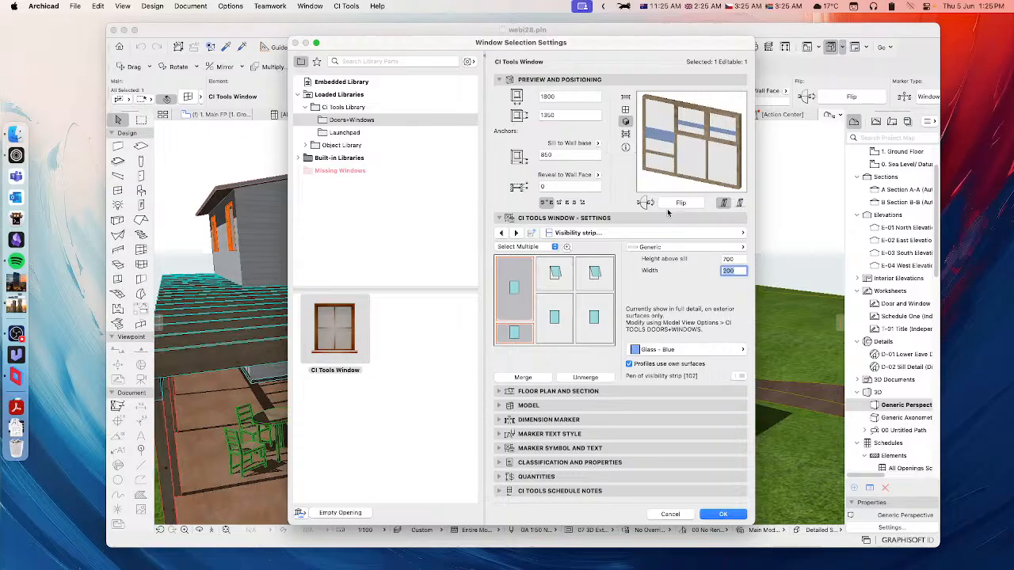
# Apply Edge Grid glazing bars to the upper panels of the window's middle and right columns.
pyautogui.click(653, 233)
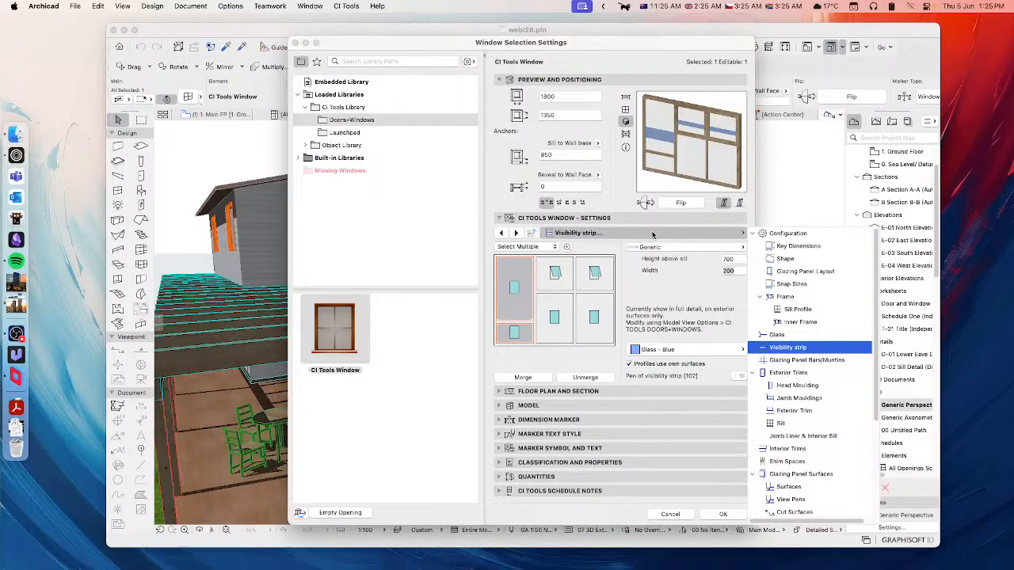
pyautogui.click(829, 361)
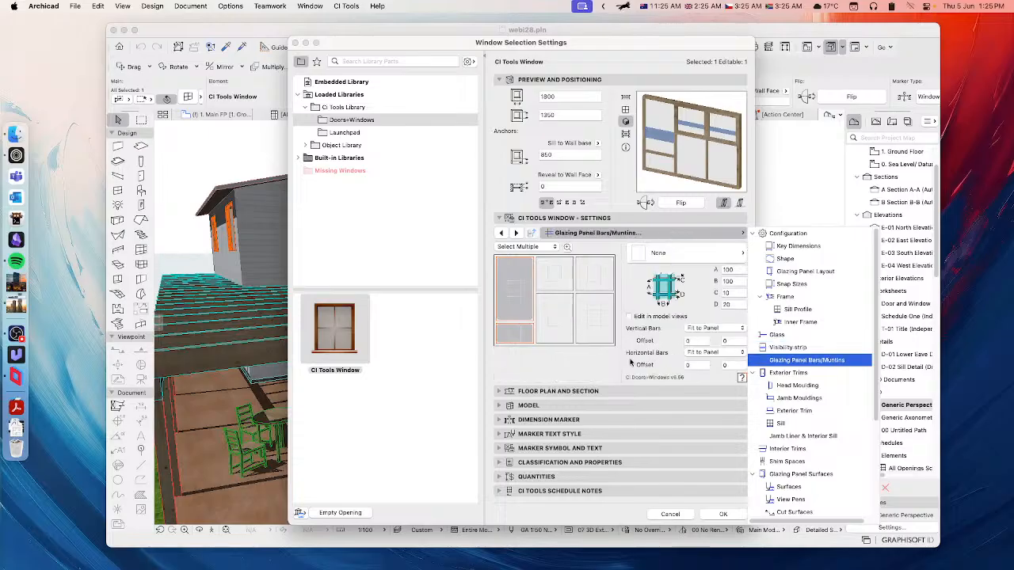
pyautogui.click(516, 334)
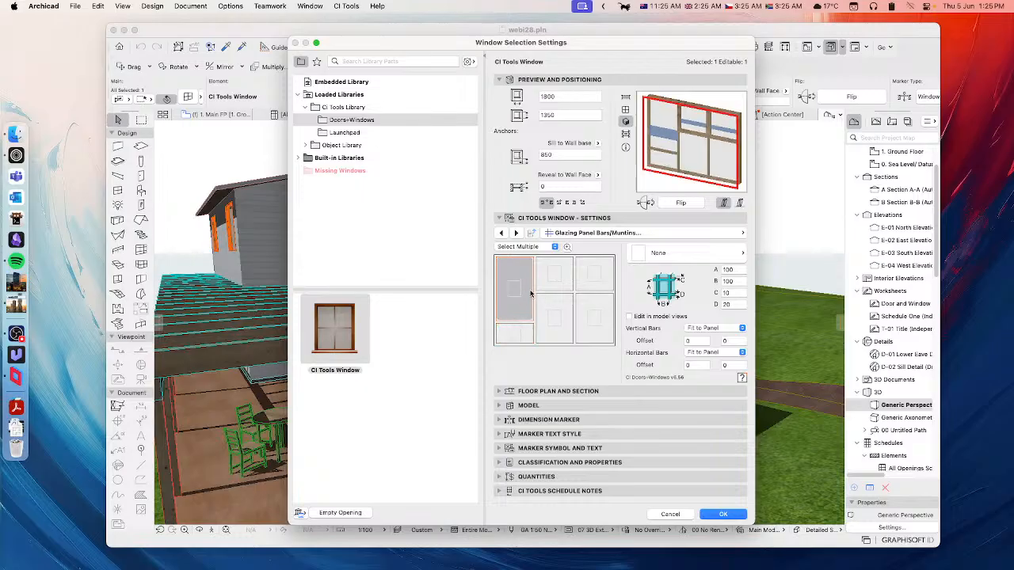
pyautogui.click(555, 274)
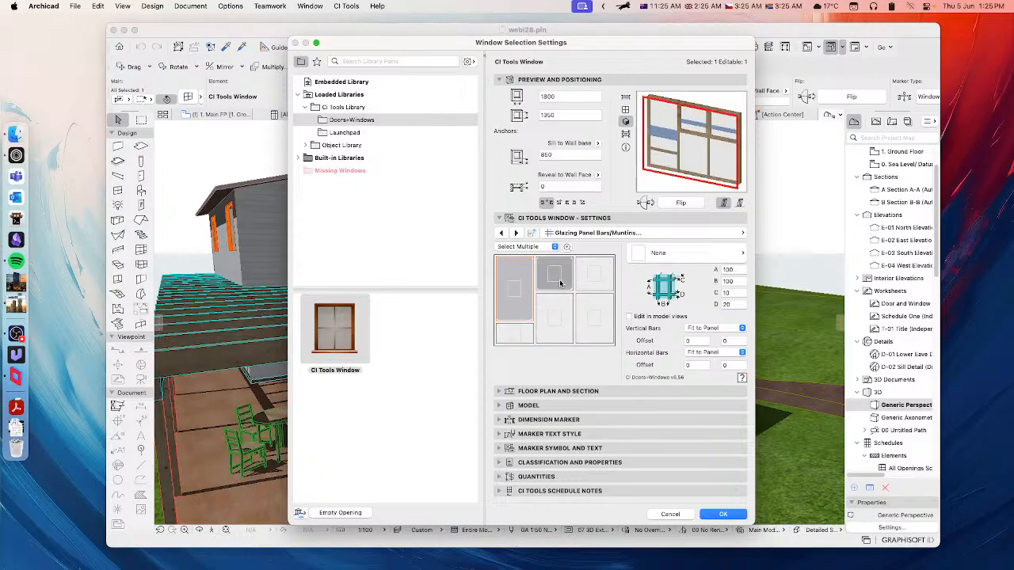
pyautogui.click(592, 279)
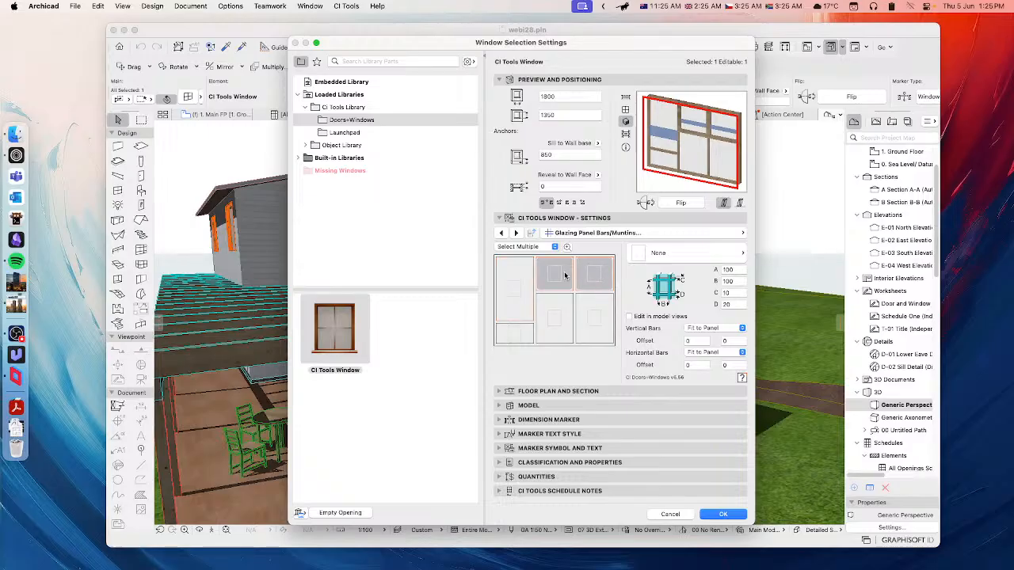
pyautogui.click(710, 253)
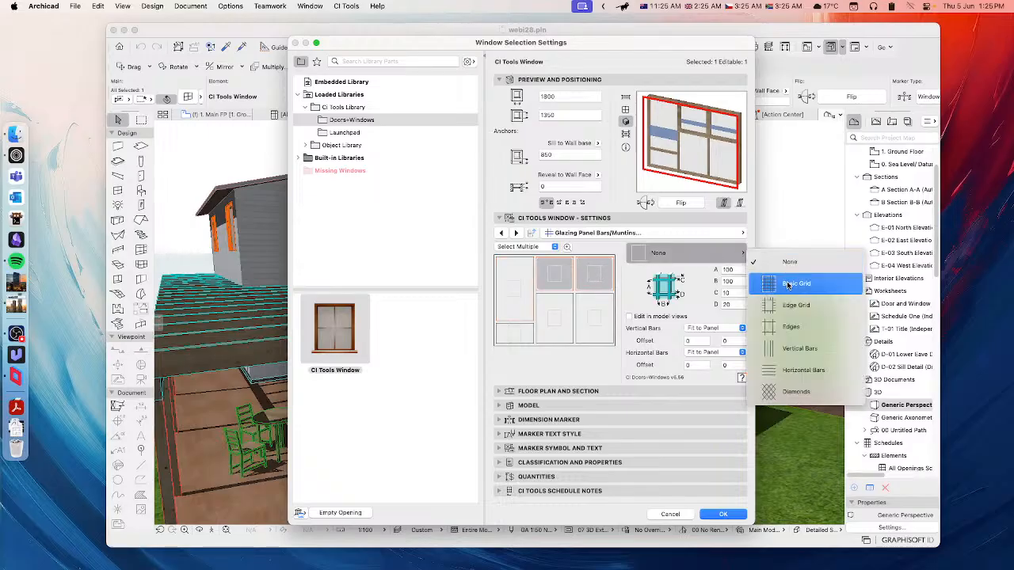
pyautogui.click(803, 304)
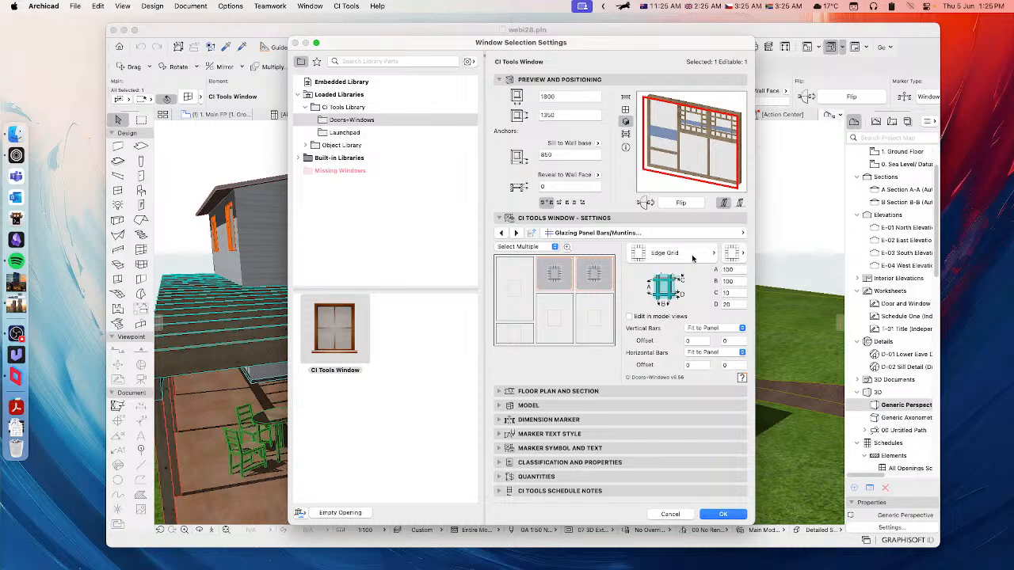
# Set the exterior head moulding of the window to Colonial Profile.
pyautogui.click(643, 233)
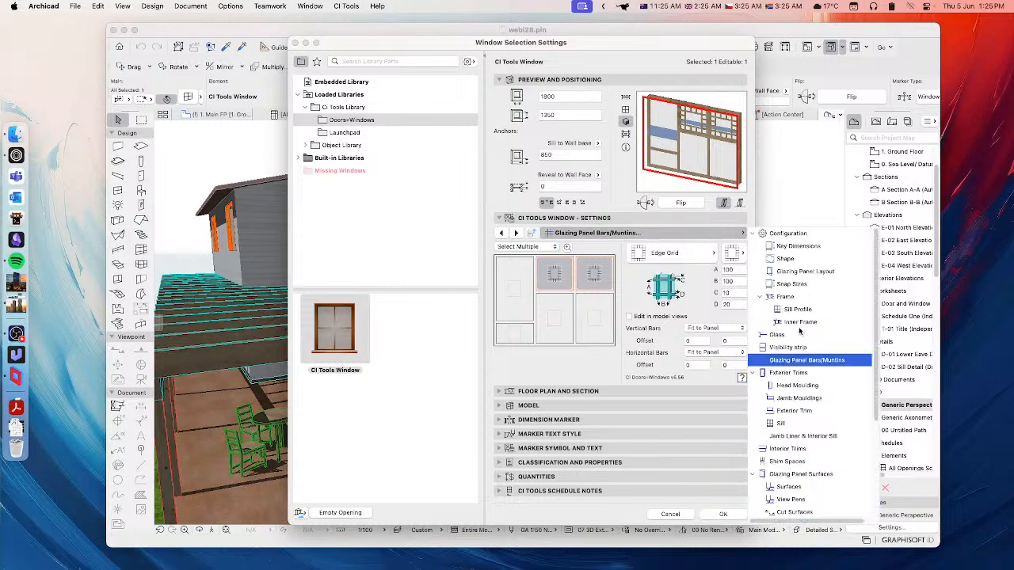
pyautogui.click(780, 373)
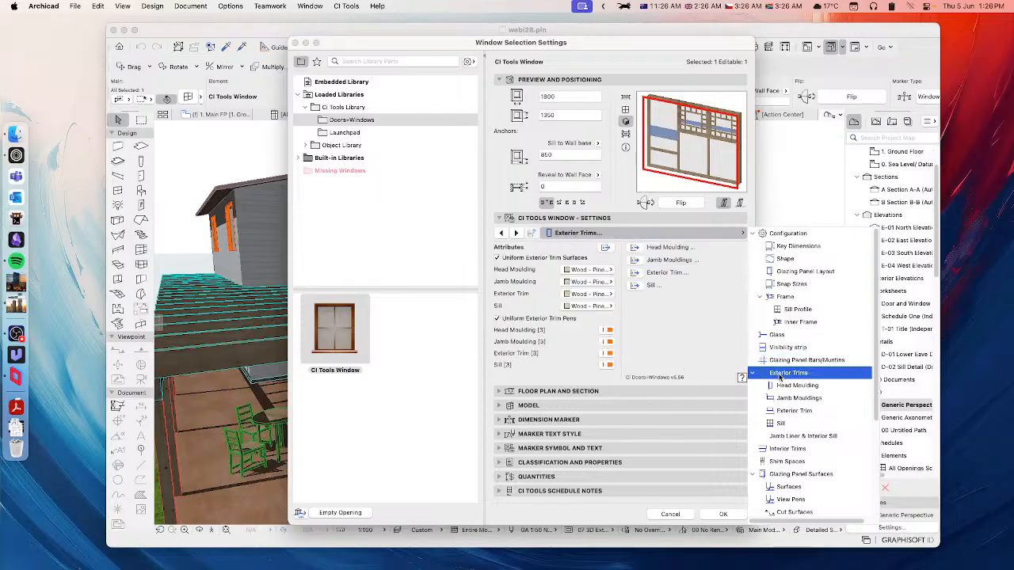
pyautogui.click(787, 385)
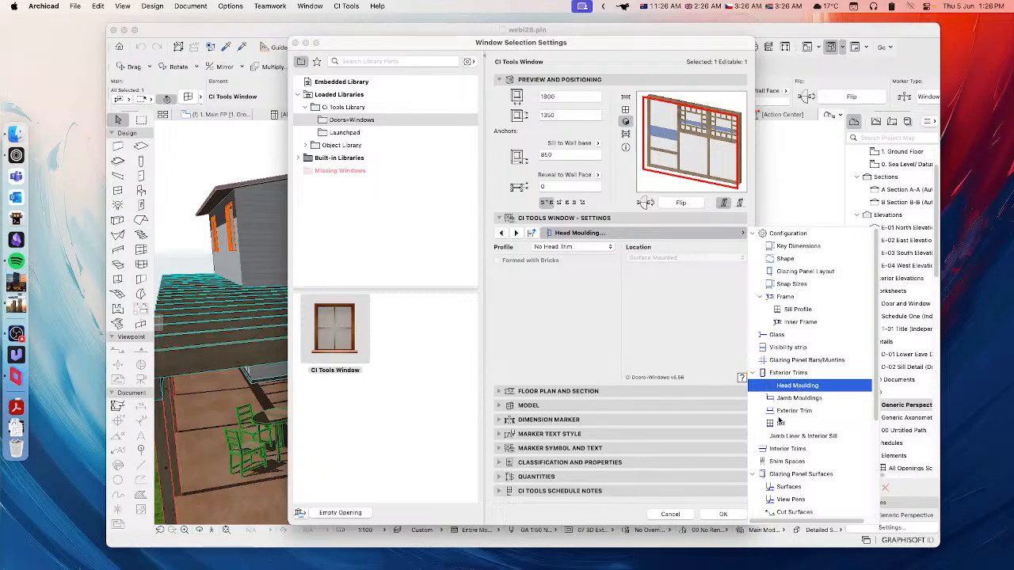
pyautogui.click(580, 249)
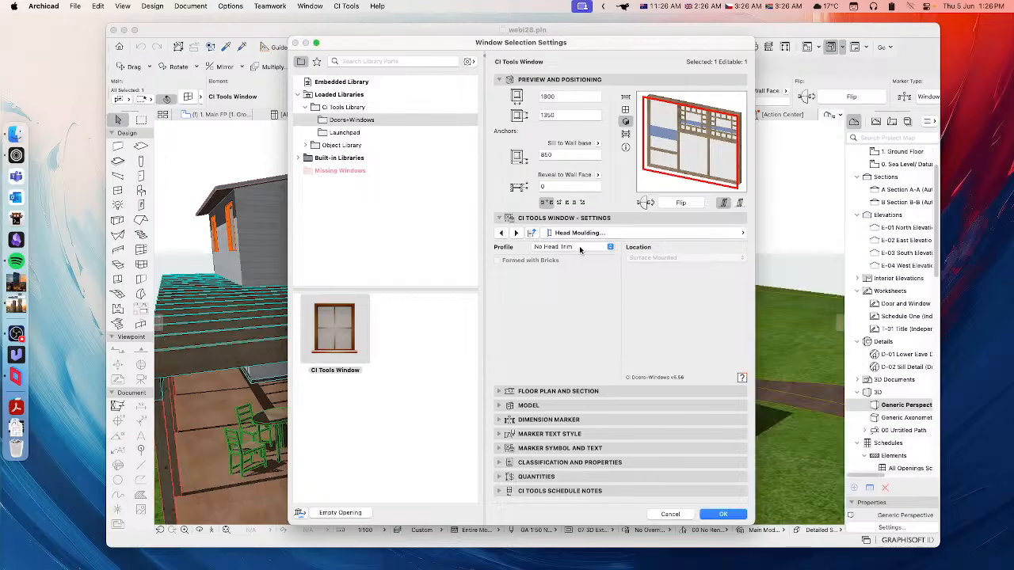
pyautogui.click(579, 247)
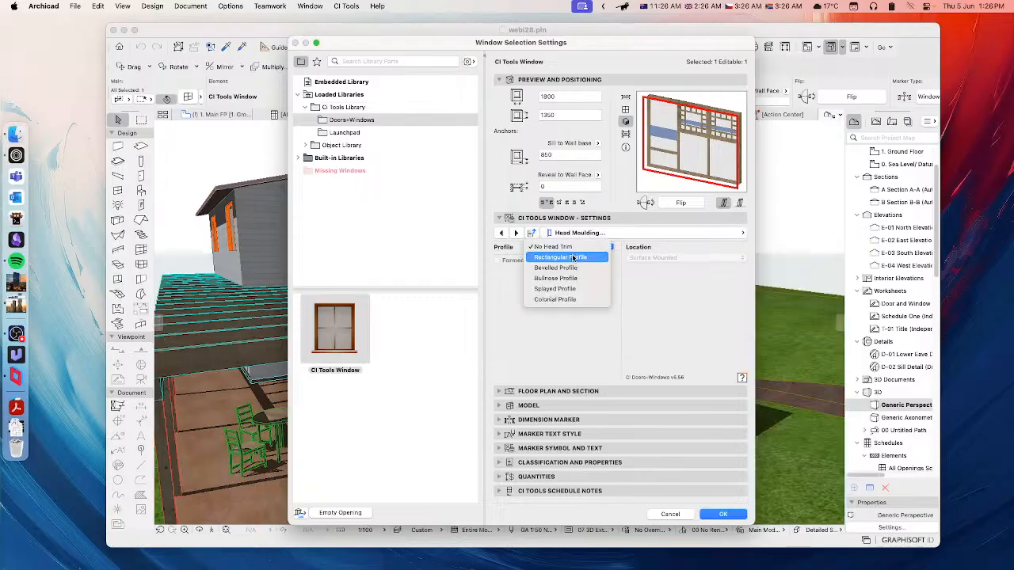
pyautogui.click(567, 300)
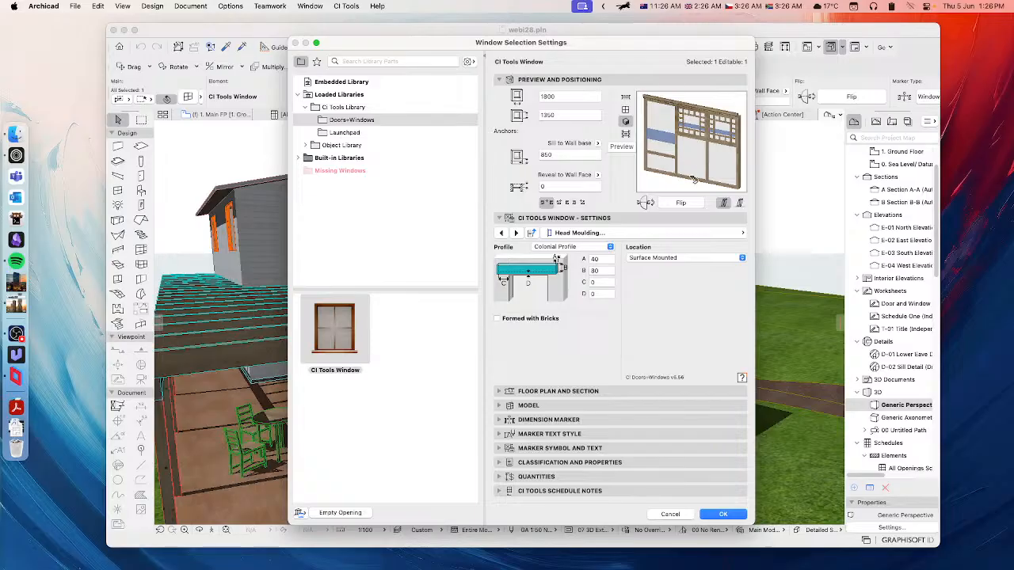
# Give the window an exterior sill with the Half-round Front profile, formed with bricks.
pyautogui.click(660, 234)
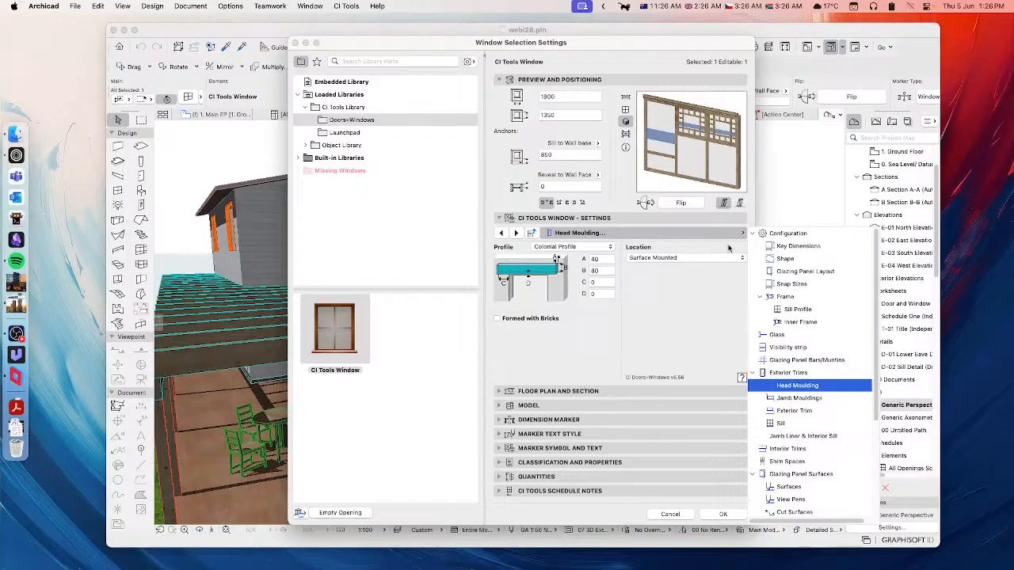
pyautogui.click(790, 398)
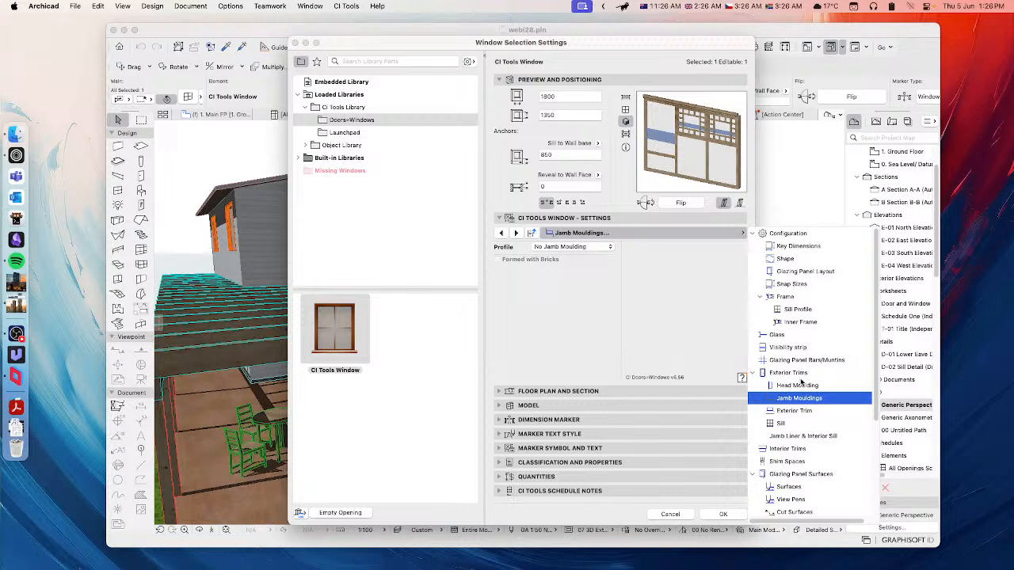
pyautogui.click(783, 412)
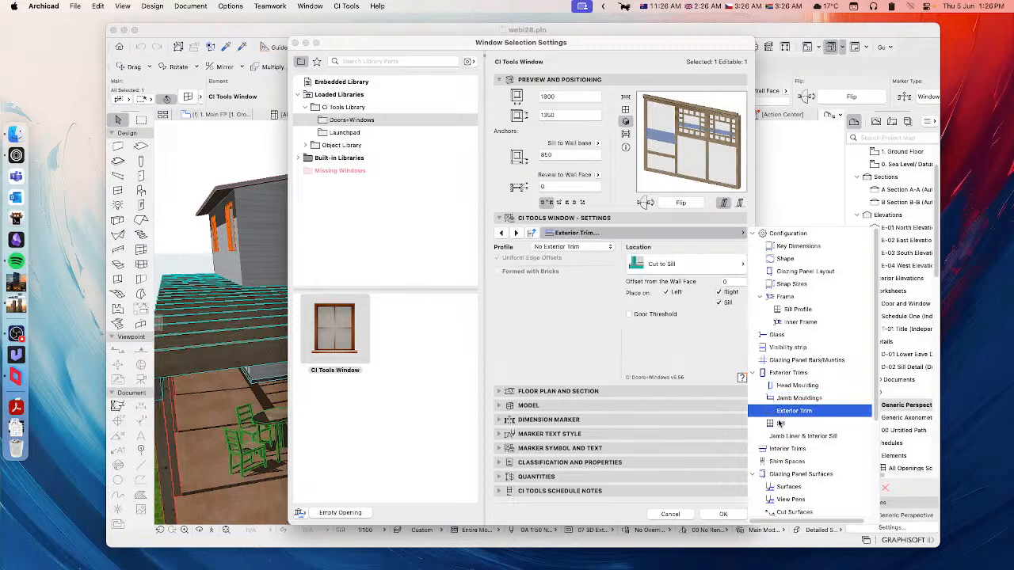
pyautogui.click(782, 425)
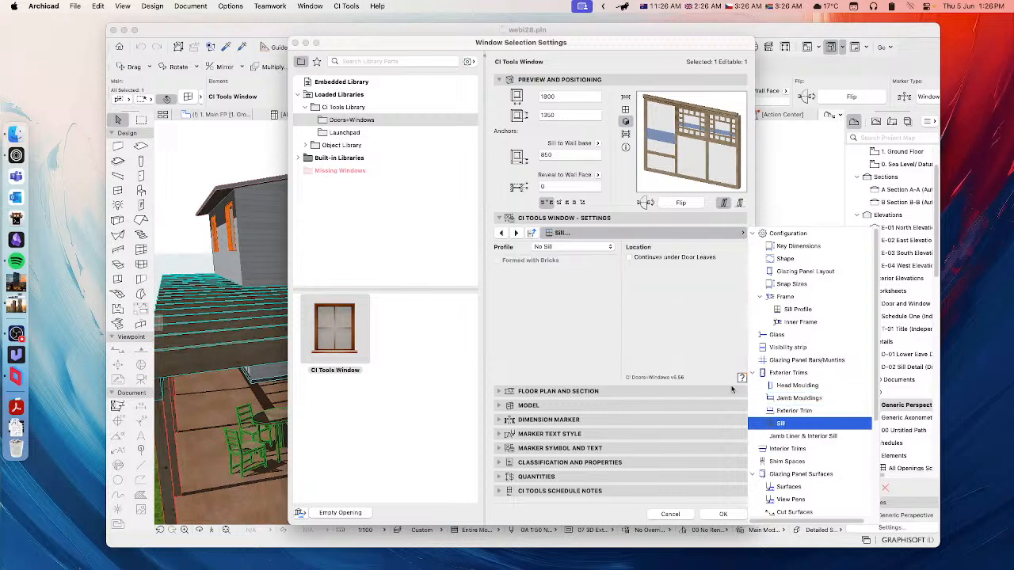
pyautogui.click(583, 252)
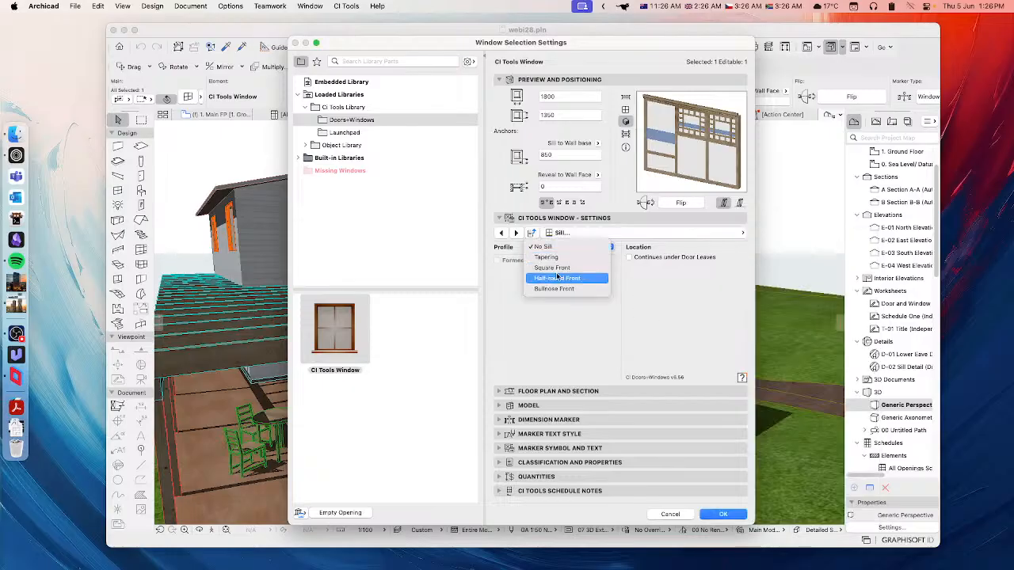
pyautogui.click(565, 279)
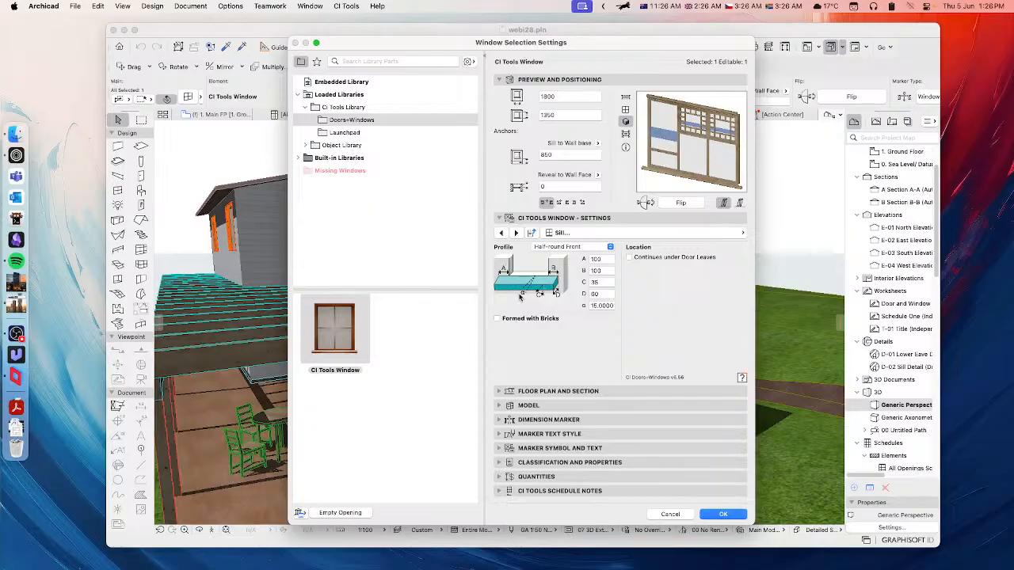
pyautogui.click(497, 320)
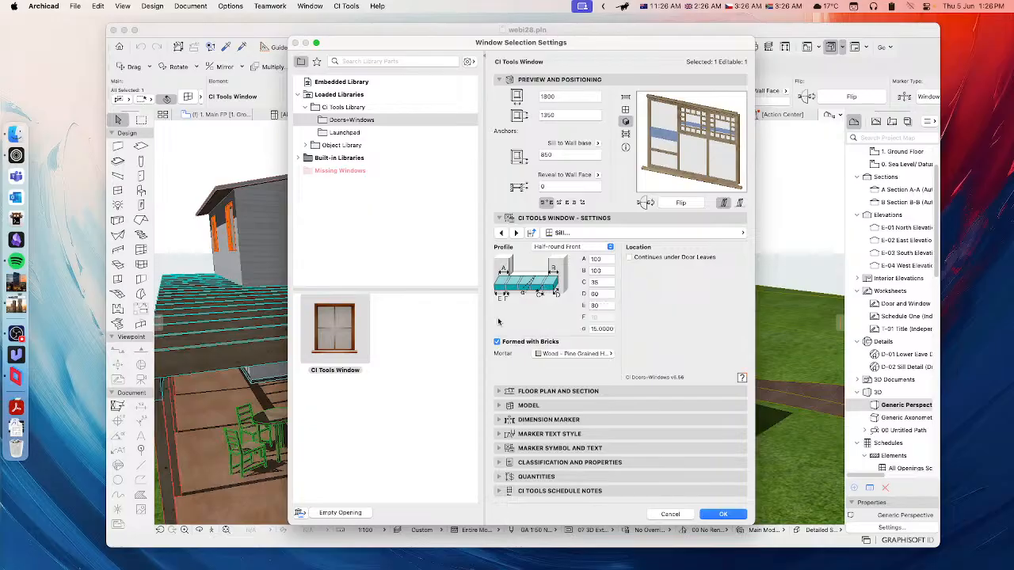
# Turn off brick forming for the exterior sill and open the jamb liner and interior sill settings.
pyautogui.click(497, 342)
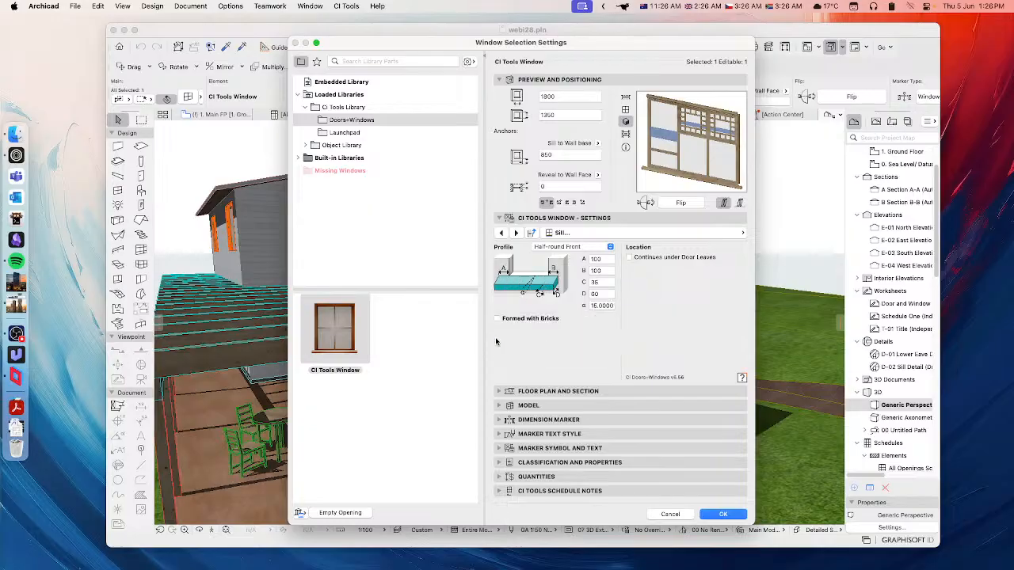
pyautogui.click(659, 234)
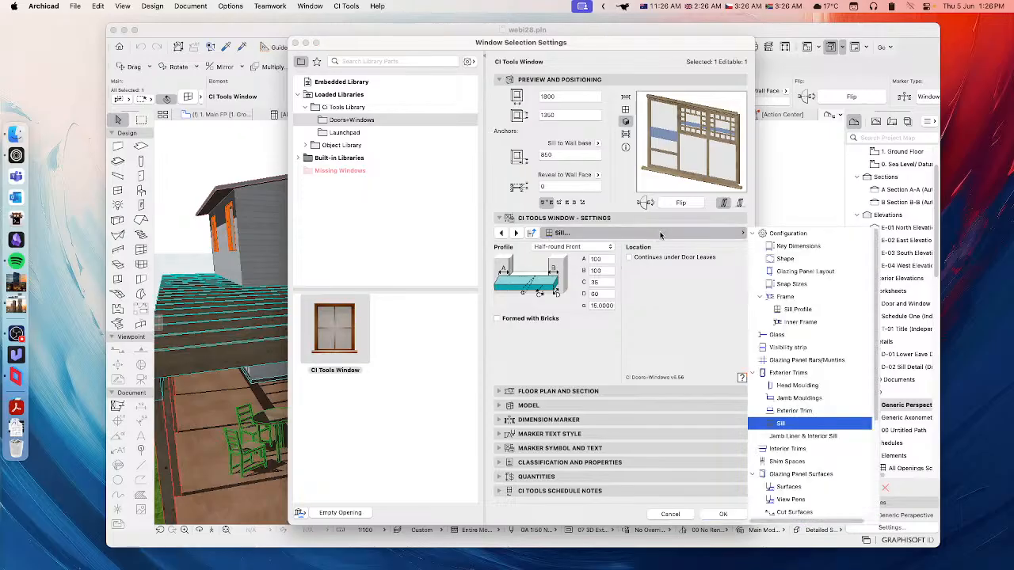
pyautogui.click(807, 437)
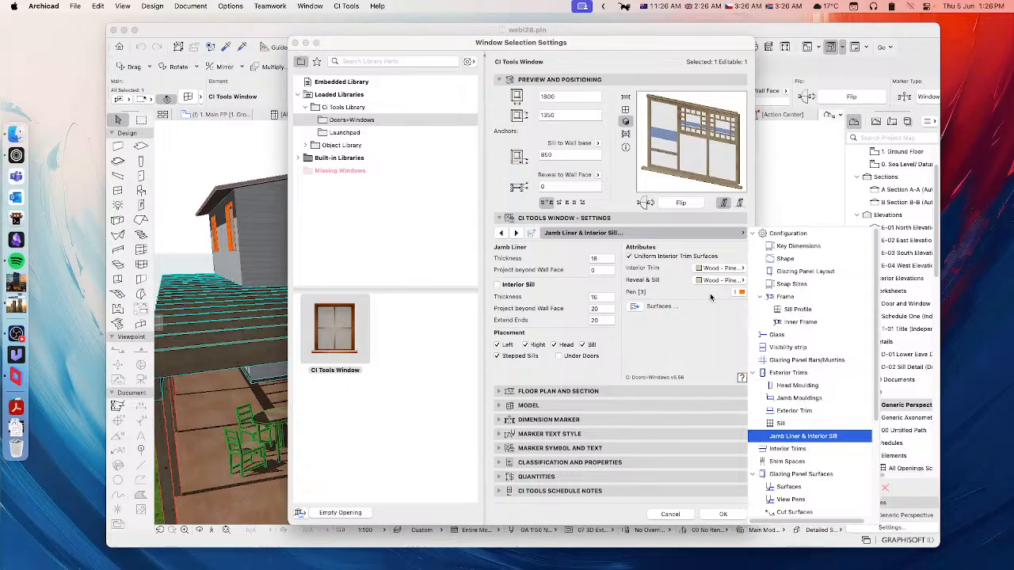
# Set the window's interior trim profile to Colonial.
pyautogui.click(791, 451)
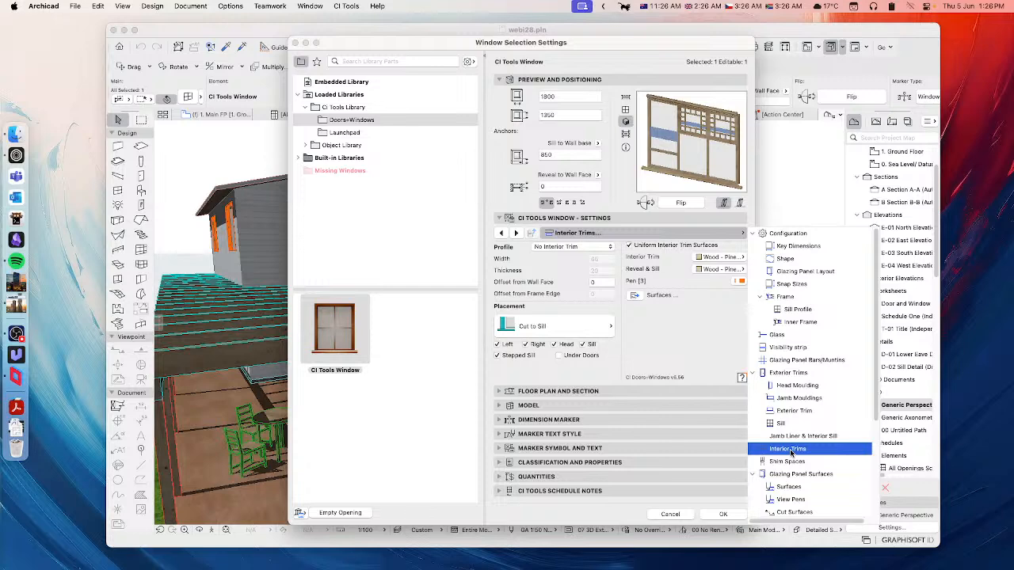
pyautogui.click(697, 365)
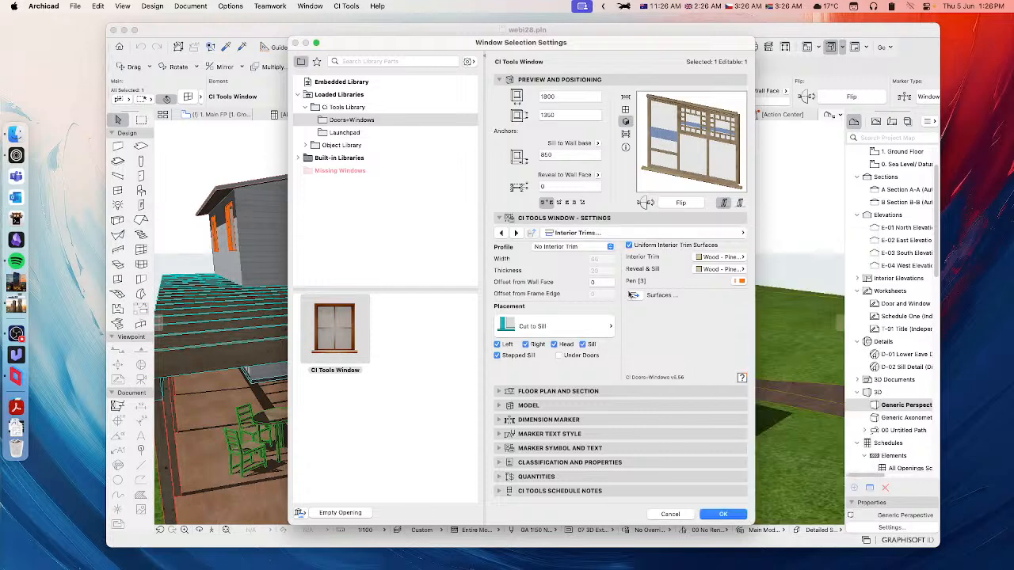
pyautogui.click(564, 247)
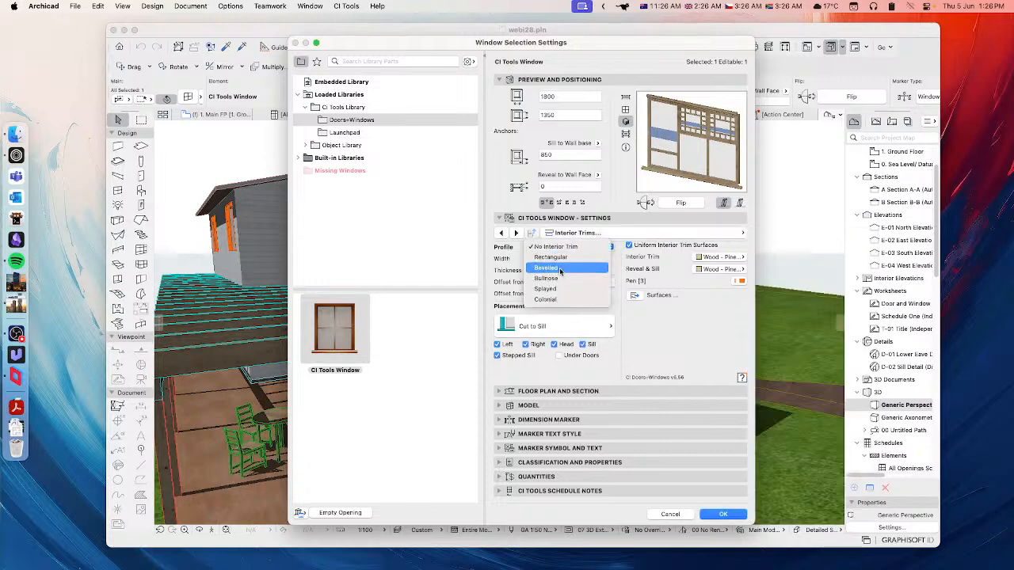
pyautogui.click(553, 300)
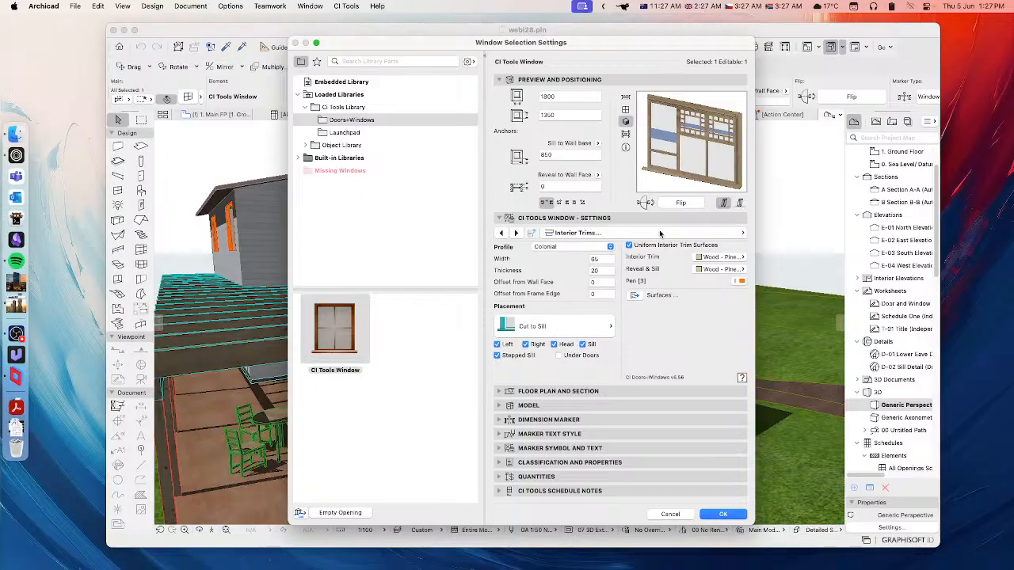
# Examine the plan view symbol options available for the window's shim spaces.
pyautogui.click(661, 235)
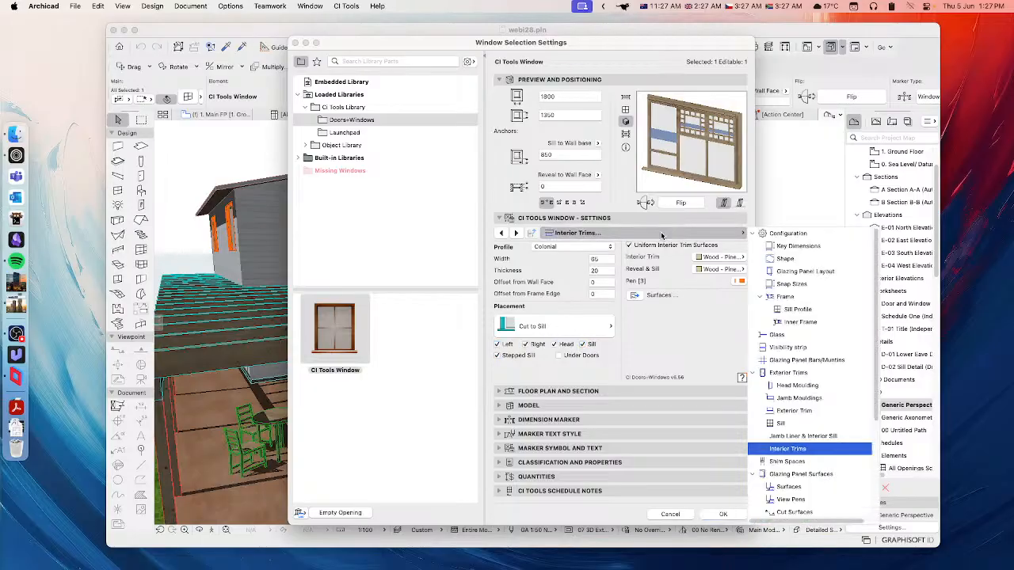
pyautogui.click(789, 461)
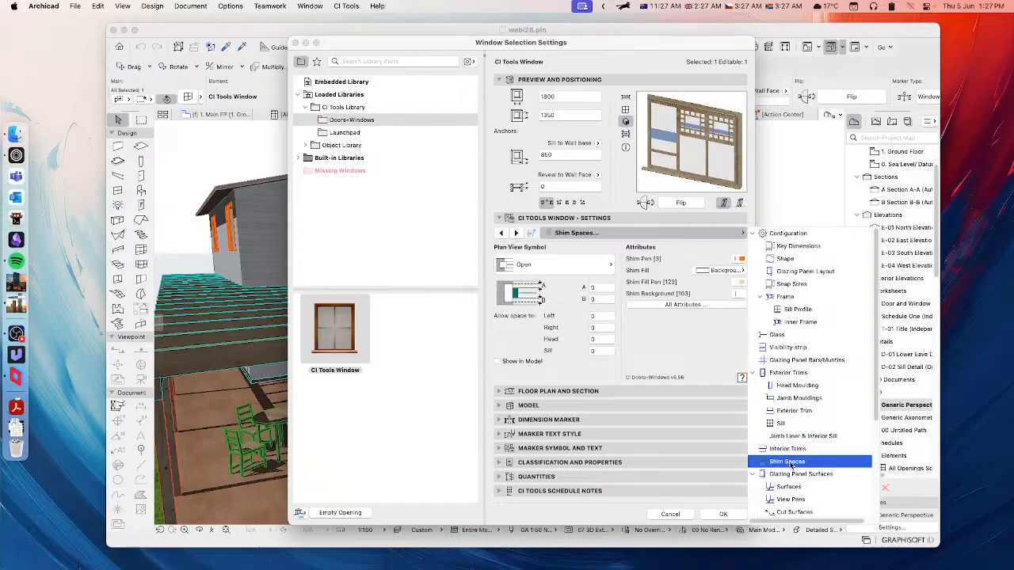
pyautogui.click(565, 266)
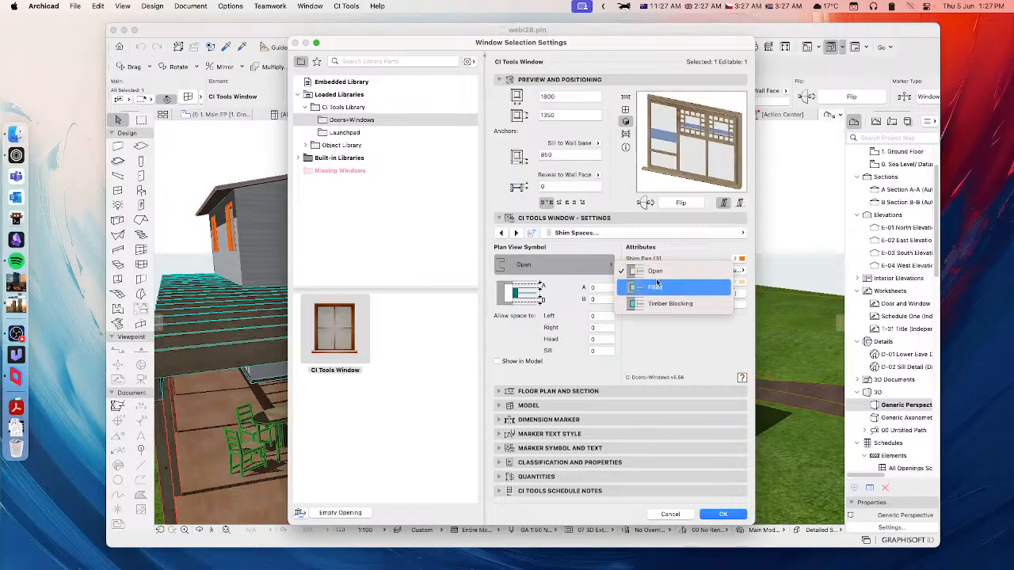
pyautogui.click(670, 304)
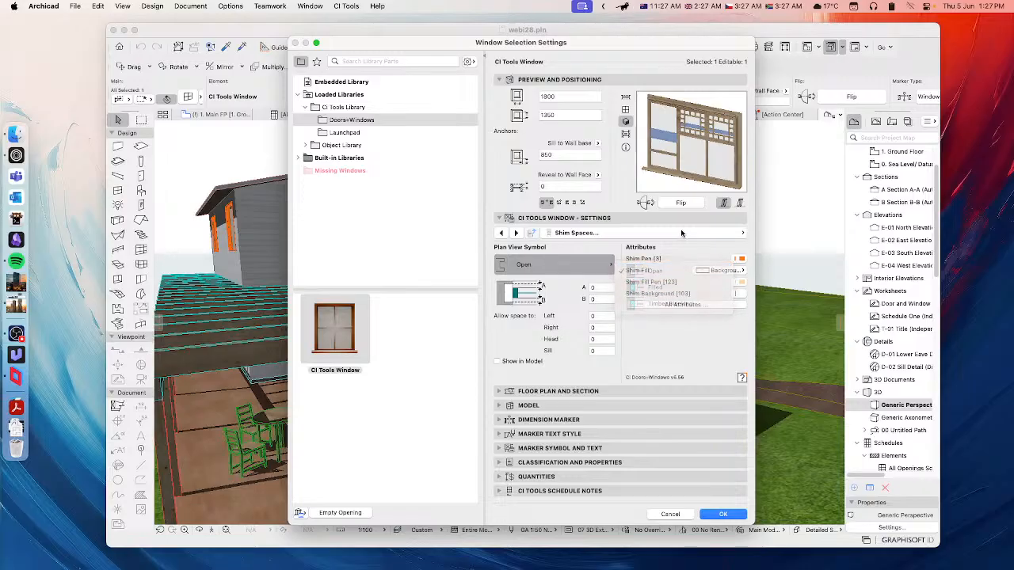
# Review the window's glazing panel surfaces, display options, model display, schedule, glazing panel data and reveal settings.
pyautogui.click(680, 232)
pyautogui.scroll(-5, 822, 439)
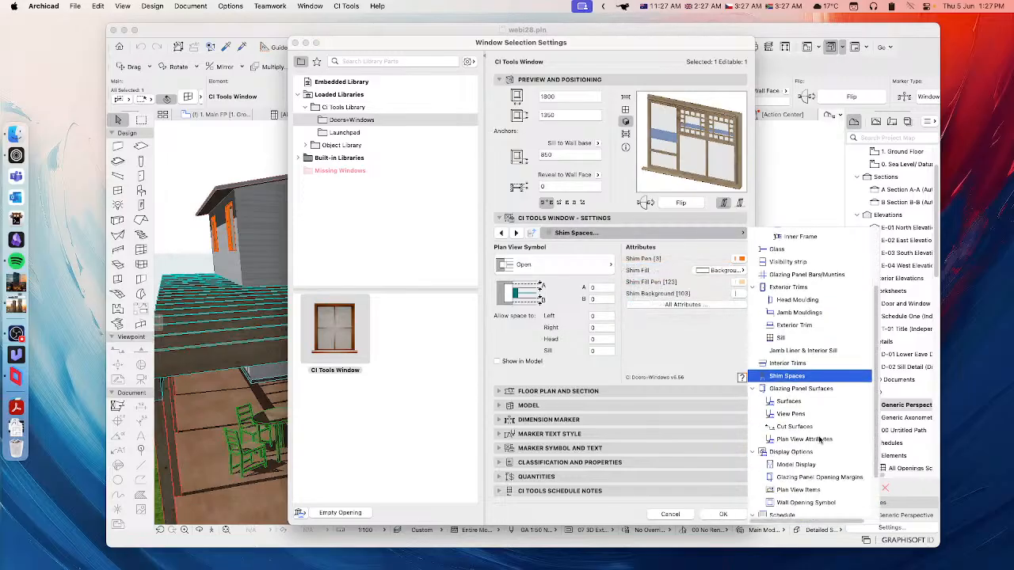
pyautogui.click(777, 379)
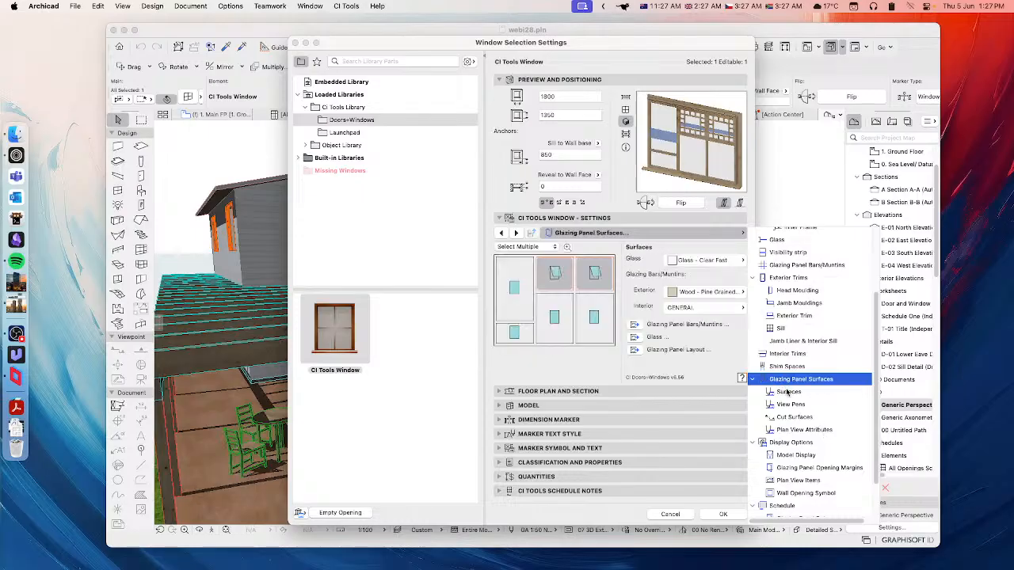
pyautogui.click(794, 442)
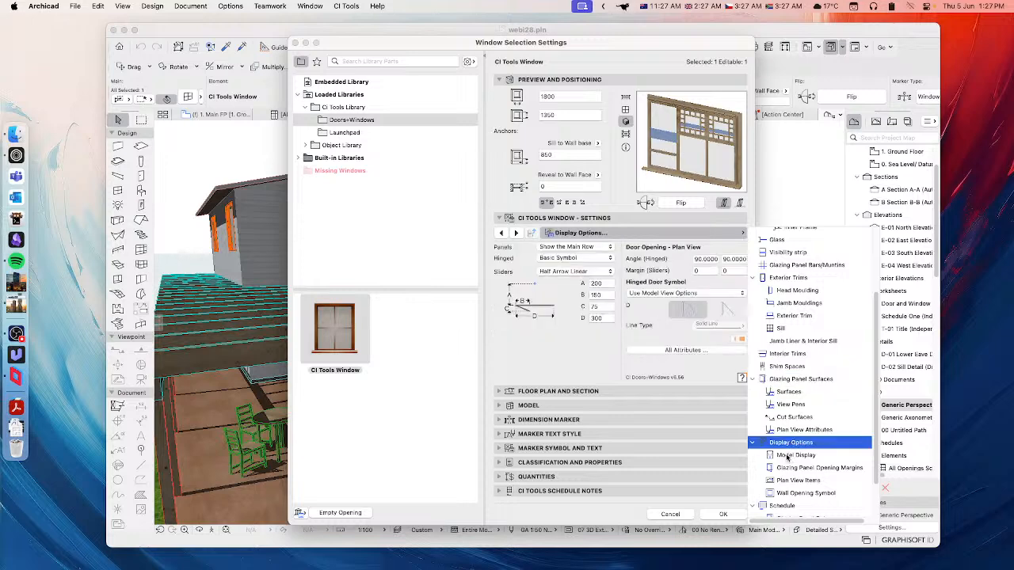
pyautogui.click(788, 456)
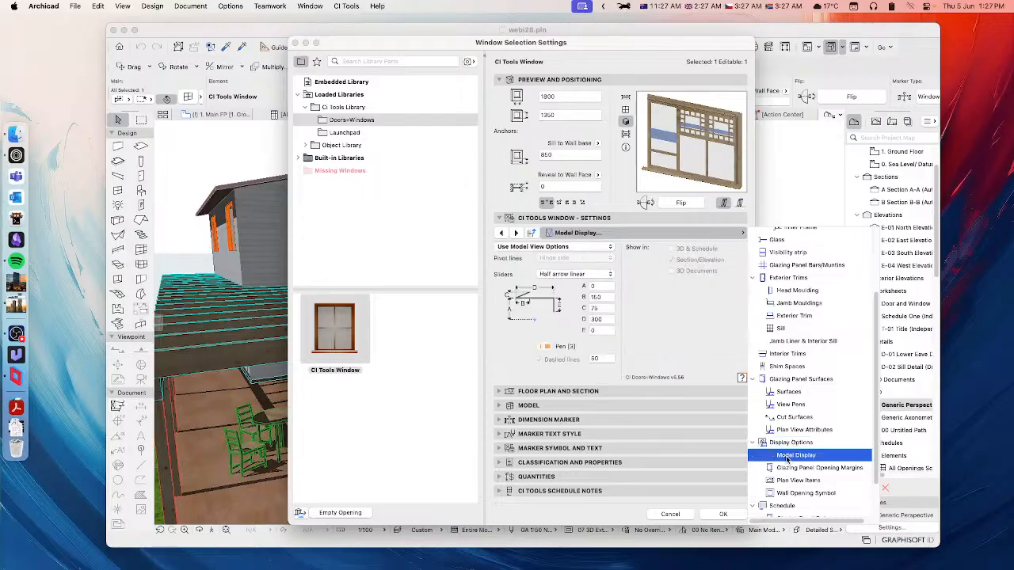
pyautogui.click(784, 505)
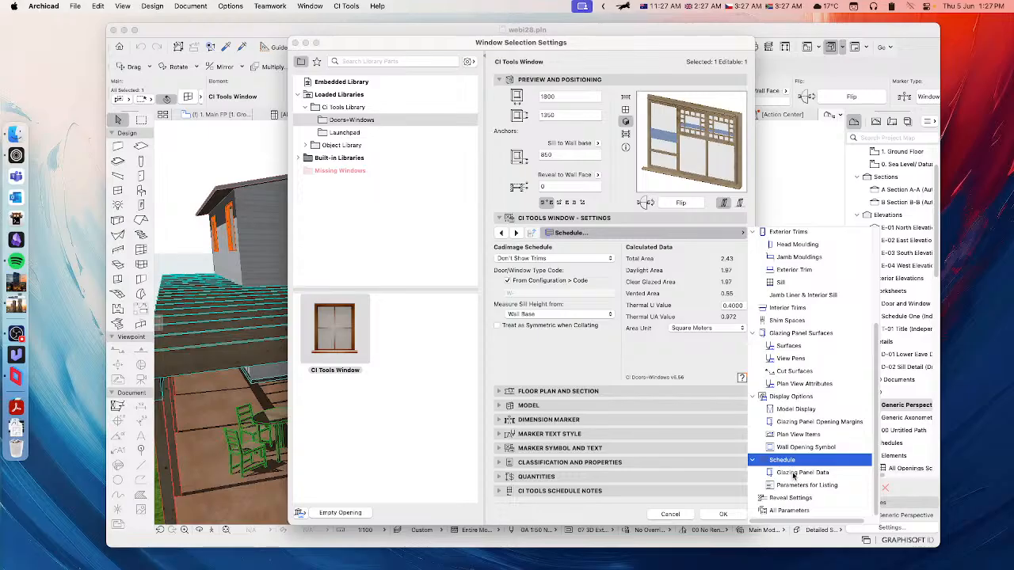
pyautogui.click(793, 474)
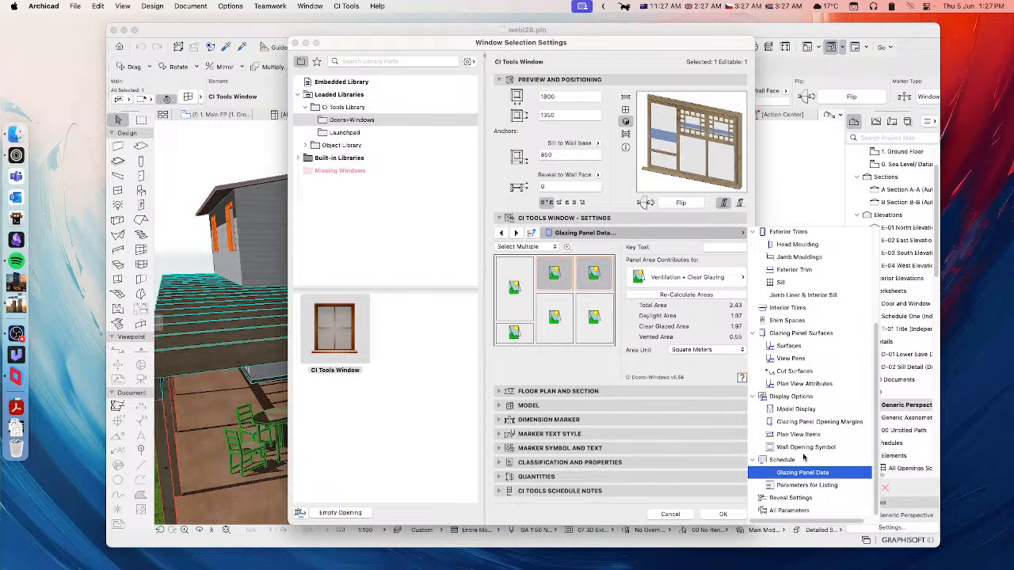
pyautogui.click(786, 498)
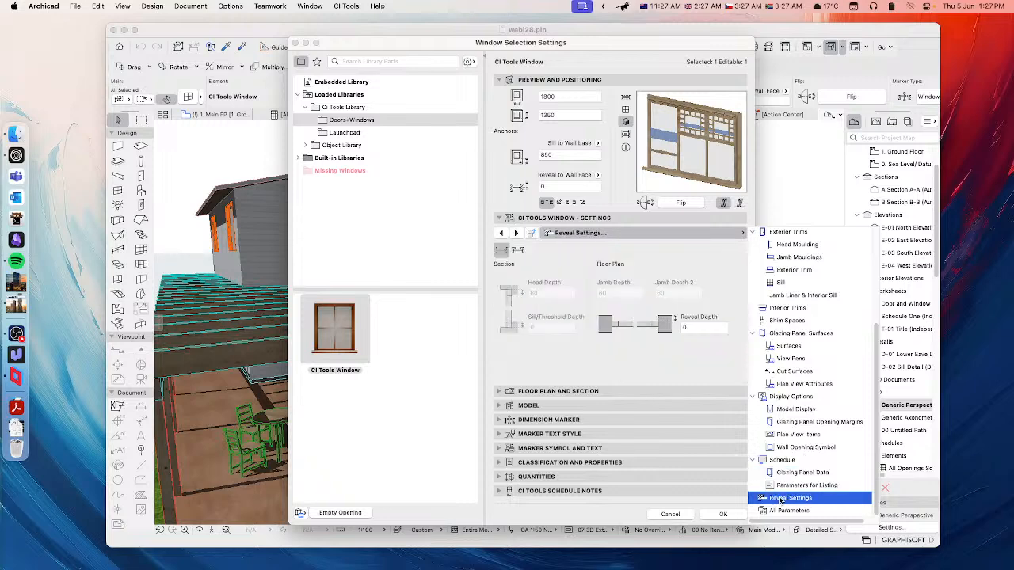
pyautogui.scroll(5, 807, 498)
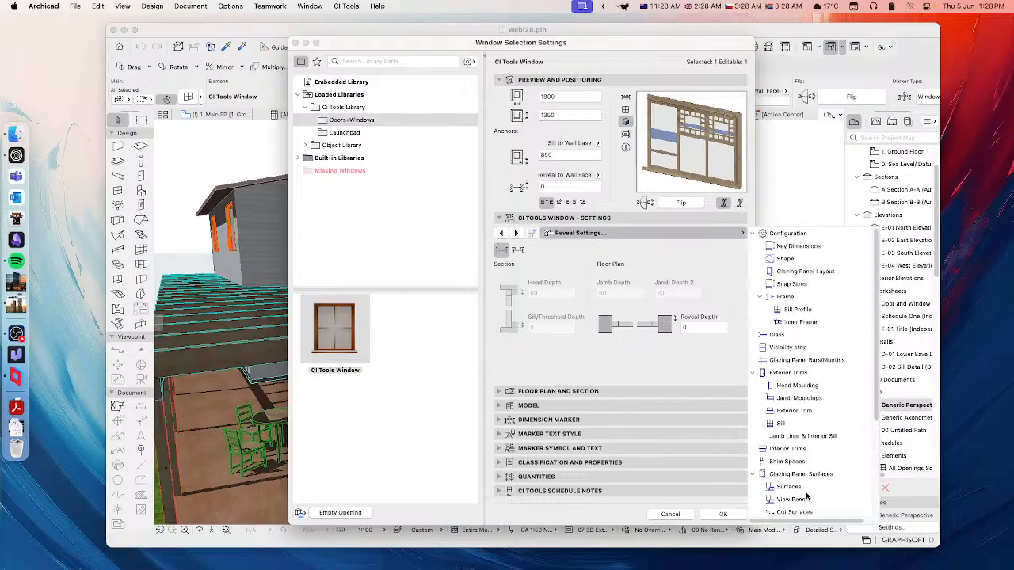
# Set layout dimension C in the window's key dimensions to 600 and apply the window settings.
pyautogui.click(783, 248)
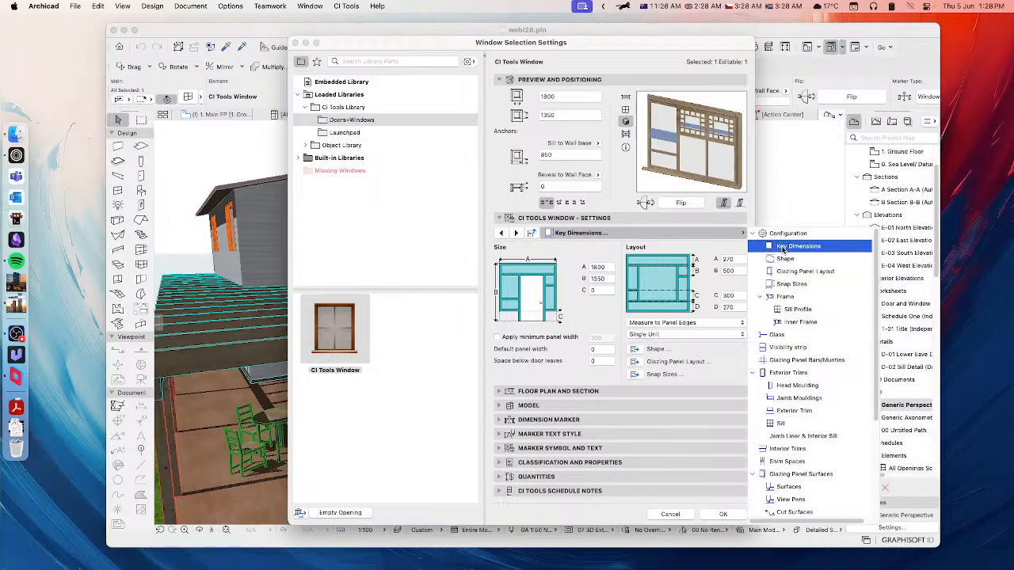
pyautogui.click(704, 246)
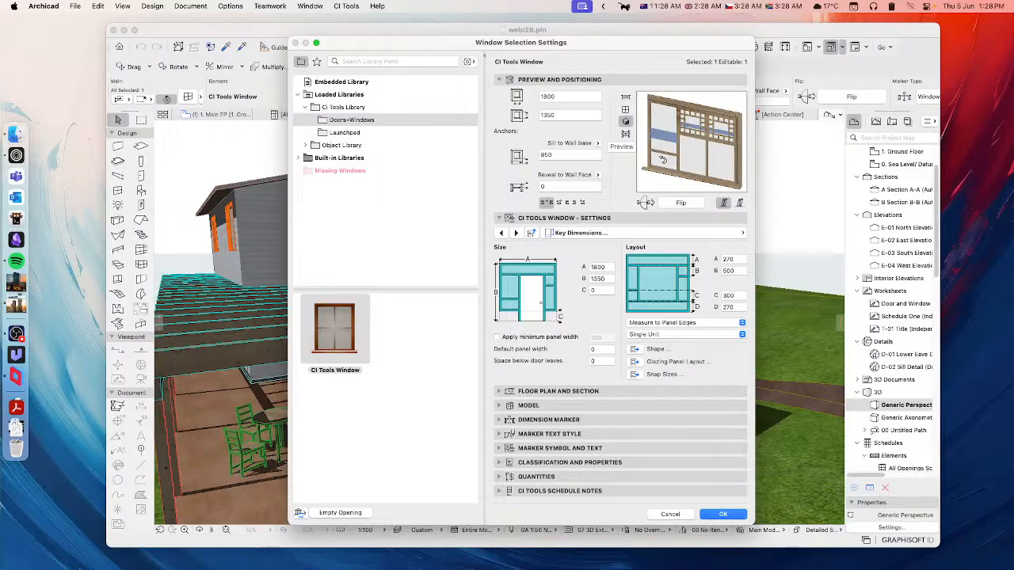
pyautogui.click(741, 295)
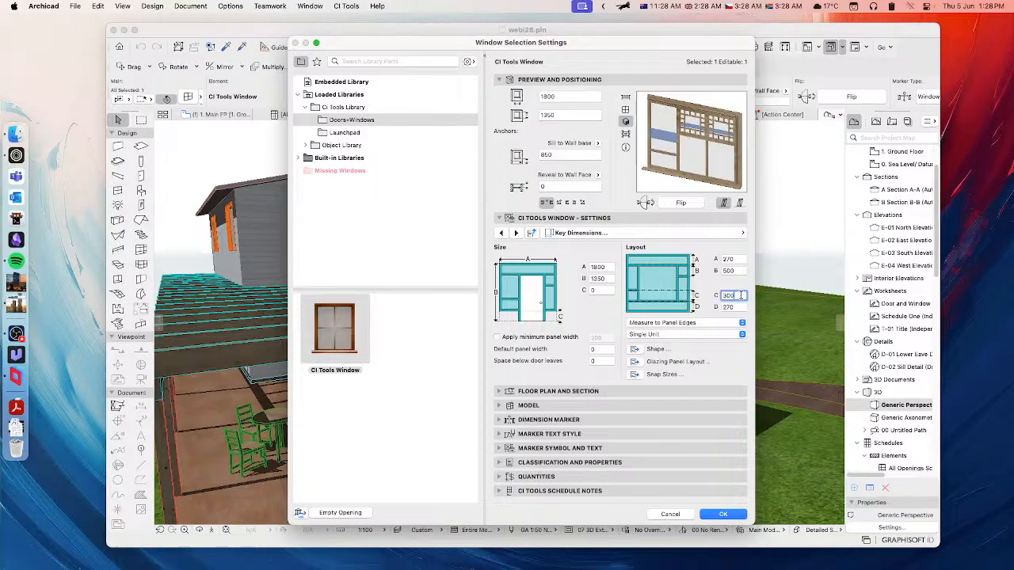
pyautogui.moveTo(742, 294); pyautogui.dragTo(701, 295)
pyautogui.write('000')
pyautogui.press('Tab')
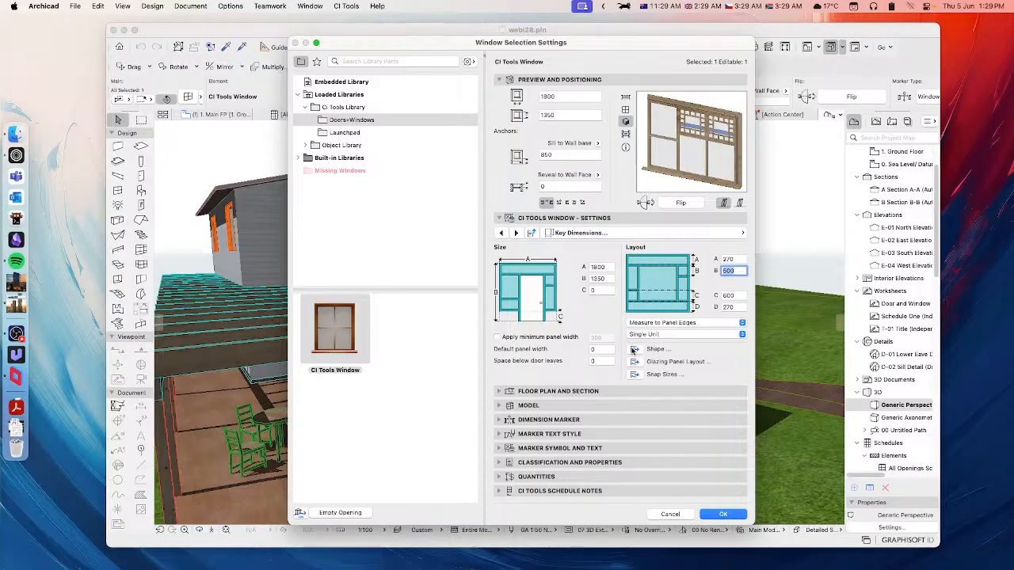
pyautogui.click(722, 515)
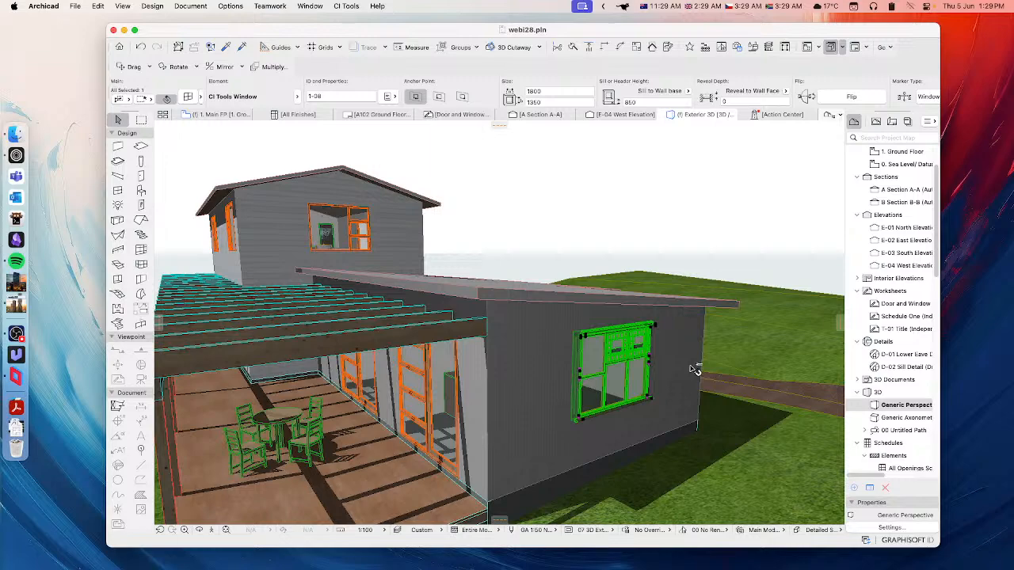
# Bring the edited window into a close, nearly frontal 3D view to inspect its panels, bars and trims.
pyautogui.keyDown('shift'); pyautogui.moveTo(697, 369); pyautogui.dragTo(521, 364, button='middle'); pyautogui.keyUp('shift')
pyautogui.scroll(5, 607, 367)
pyautogui.keyDown('shift'); pyautogui.moveTo(616, 370); pyautogui.dragTo(536, 357, button='middle'); pyautogui.keyUp('shift')
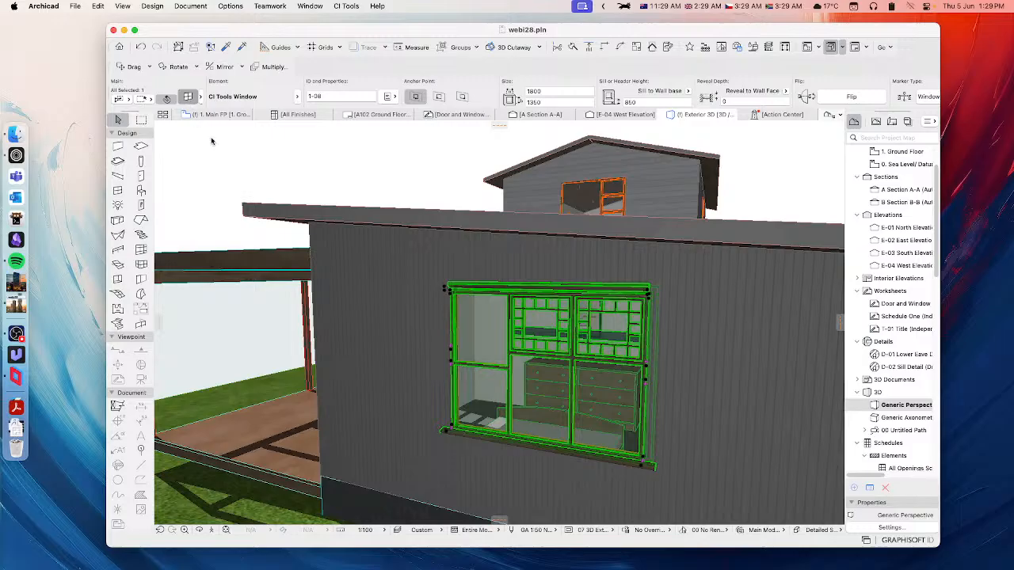
# Review the window's key dimensions without changing them, and clear the window selection.
pyautogui.click(188, 98)
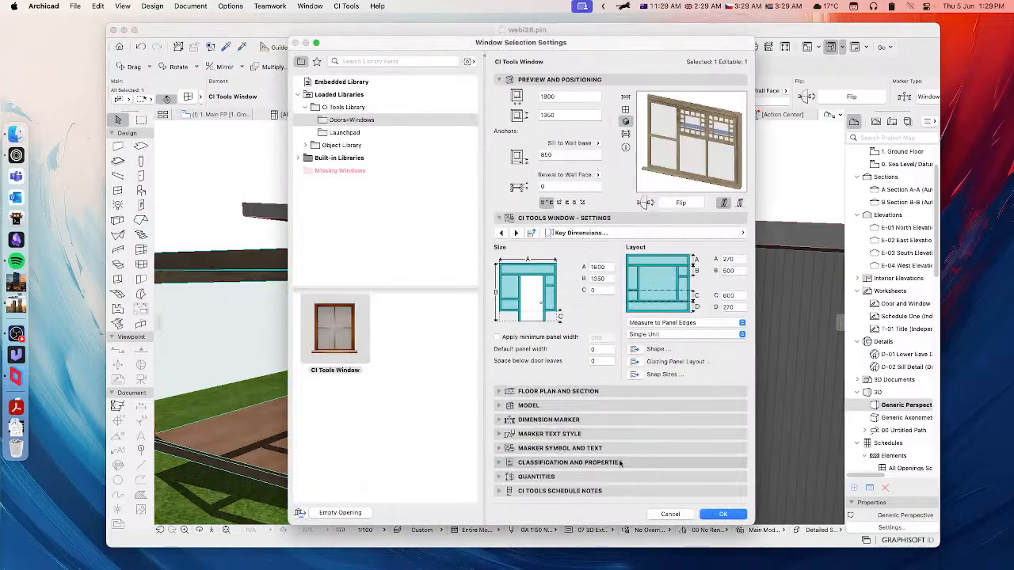
pyautogui.click(670, 514)
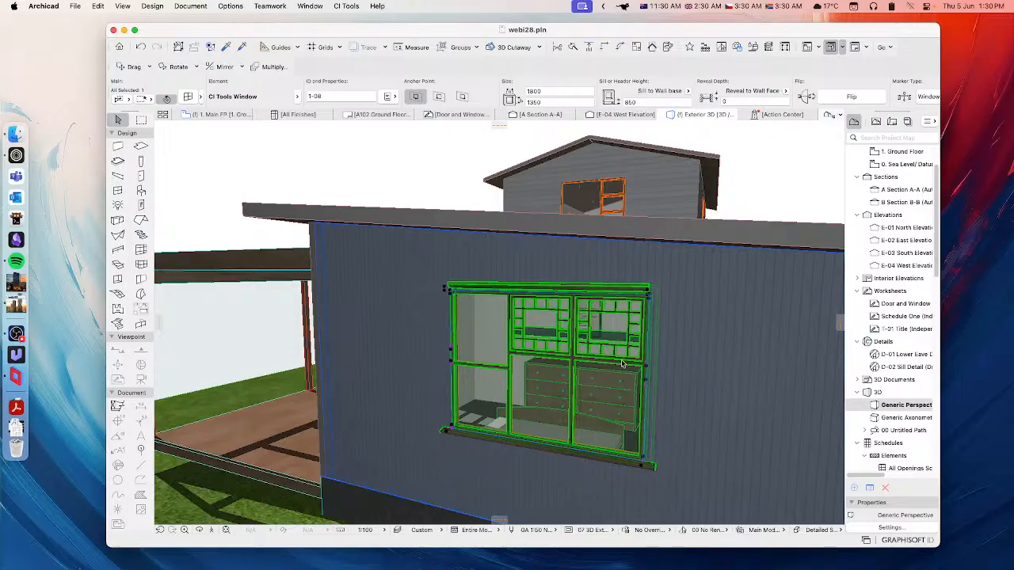
pyautogui.click(414, 159)
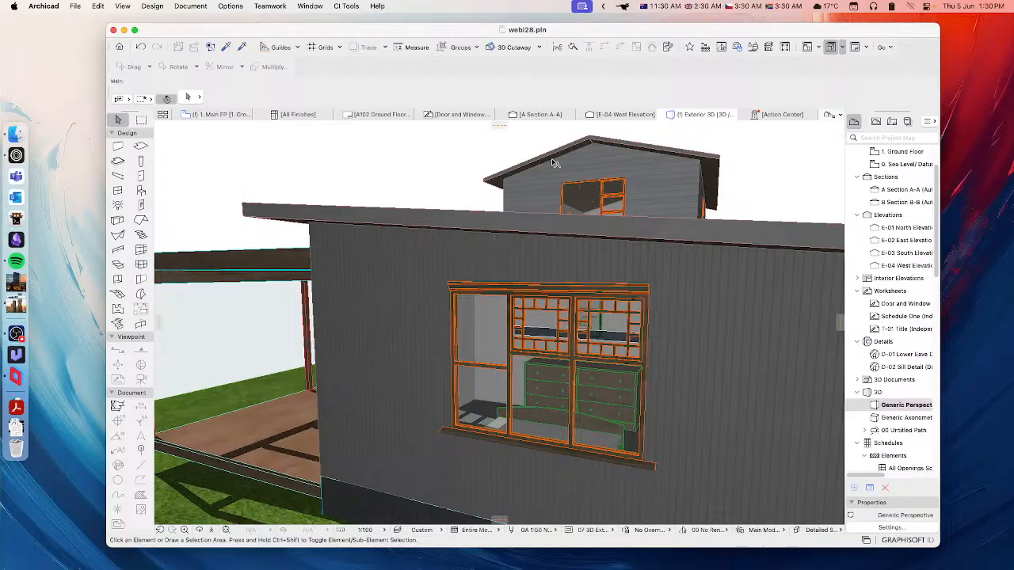
pyautogui.click(959, 100)
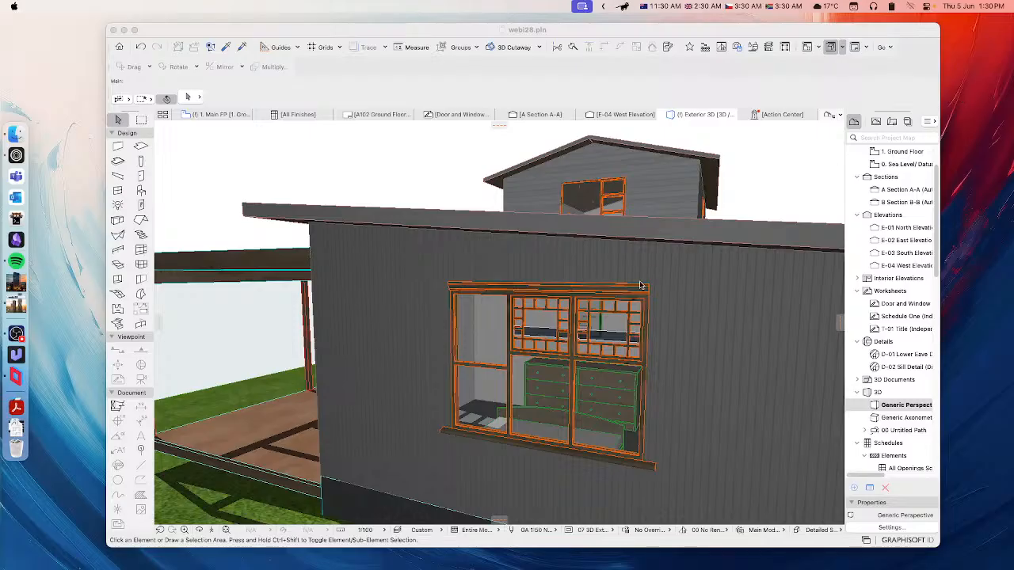